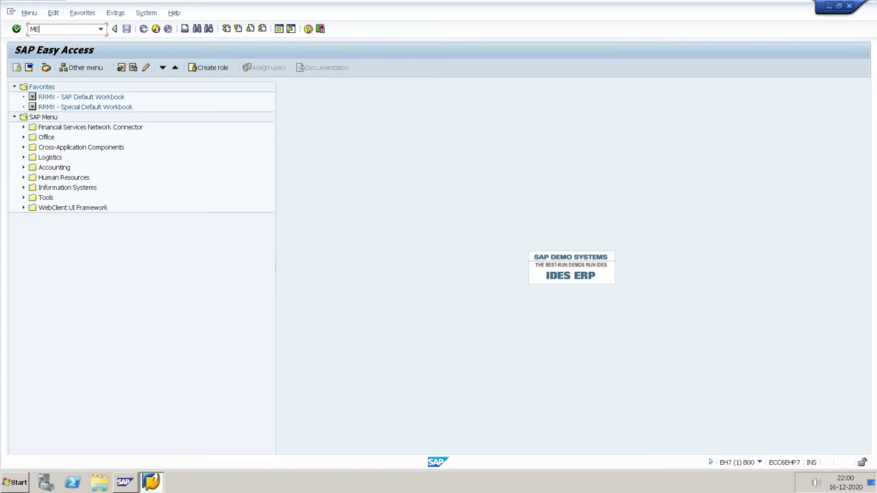
{"action": "type", "text": "1N"}
{"action": "key", "text": "Return"}
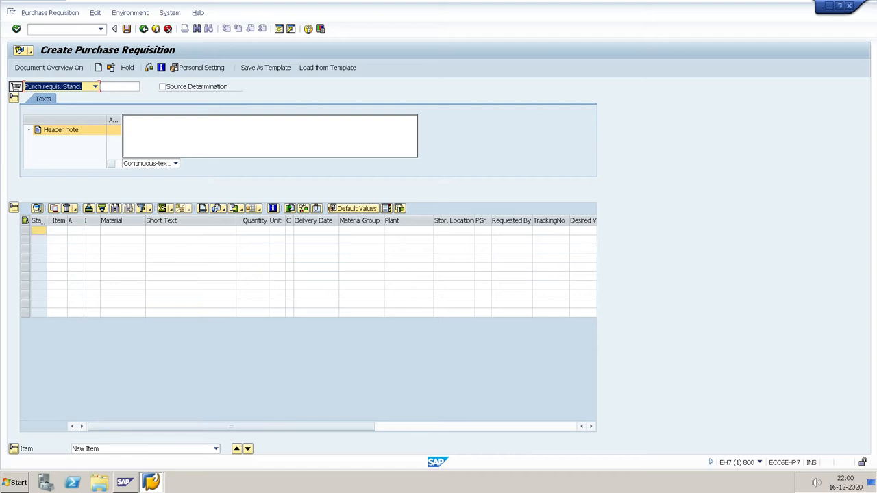
{"action": "left_click", "coordinate": [144, 30]}
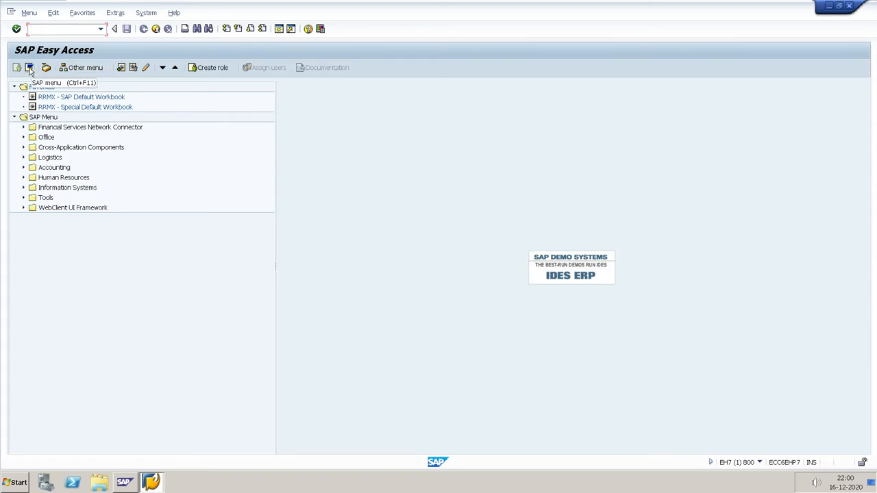
Open ME51N - Create under Logistics, Materials Management, Purchasing, Purchase Requisition
{"action": "left_click", "coordinate": [23, 157]}
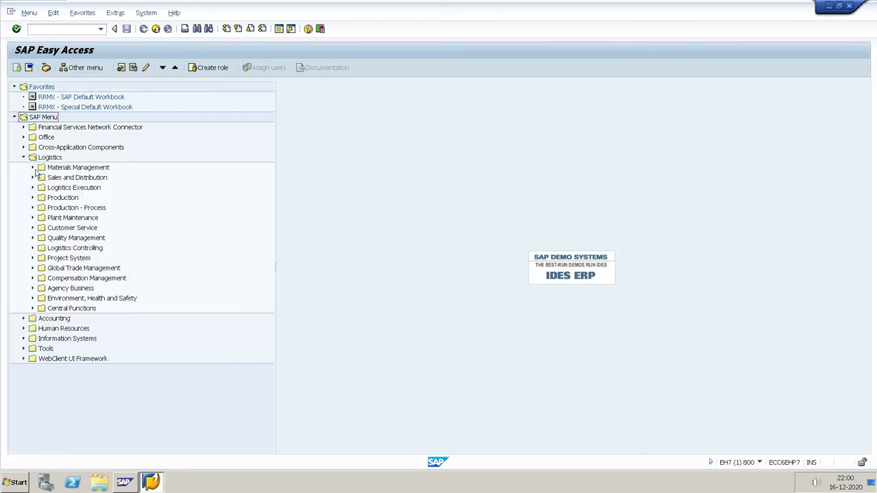
{"action": "left_click", "coordinate": [32, 168]}
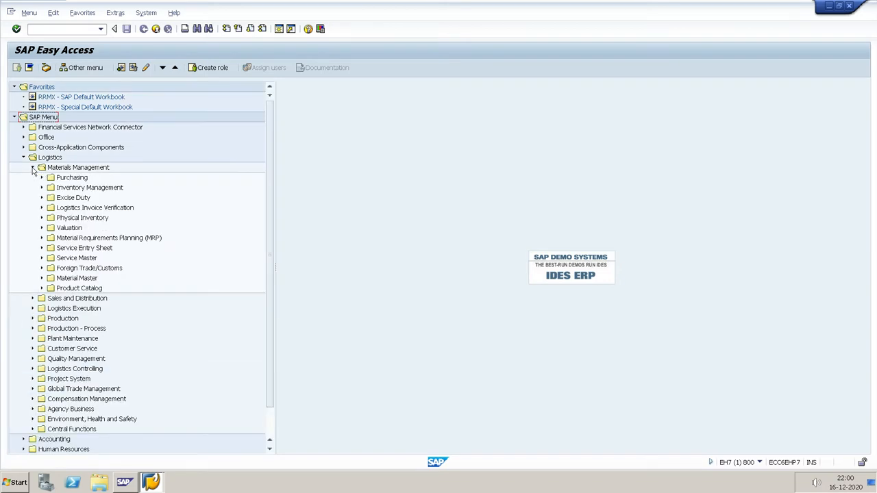
{"action": "left_click", "coordinate": [41, 178]}
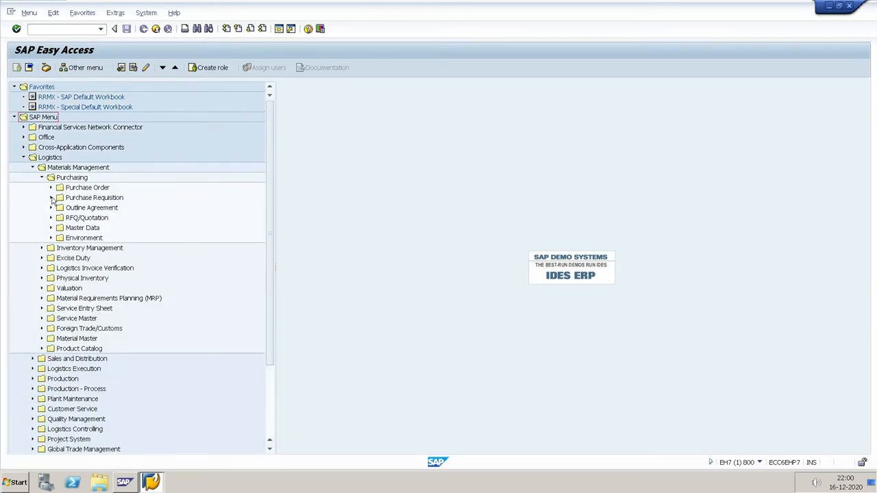
{"action": "left_click", "coordinate": [51, 198]}
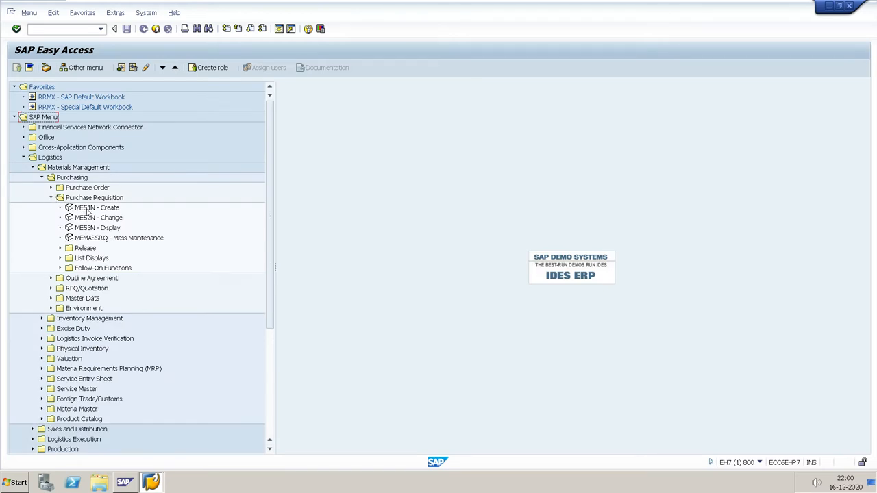
{"action": "double_click", "coordinate": [88, 213]}
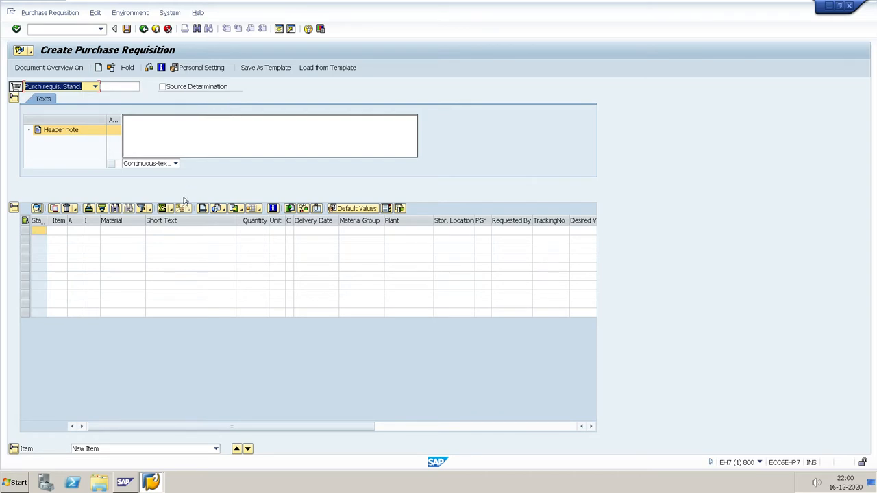
{"action": "left_click", "coordinate": [127, 233]}
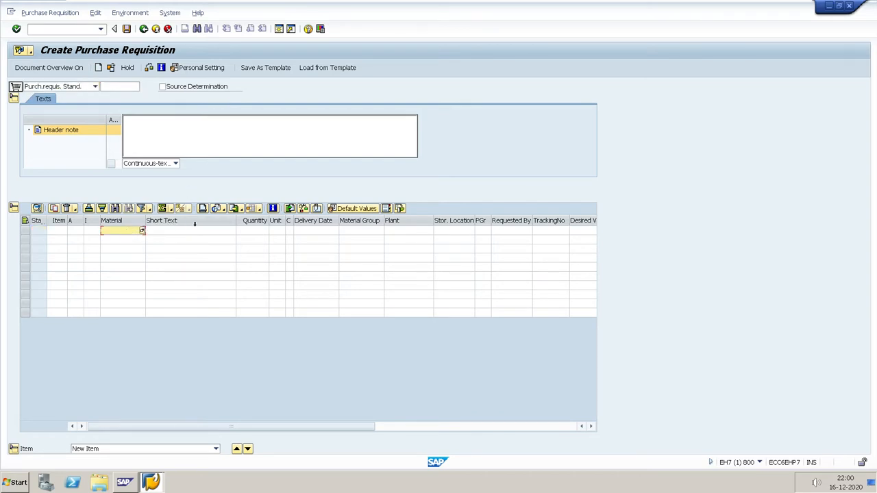
{"action": "left_click", "coordinate": [246, 234]}
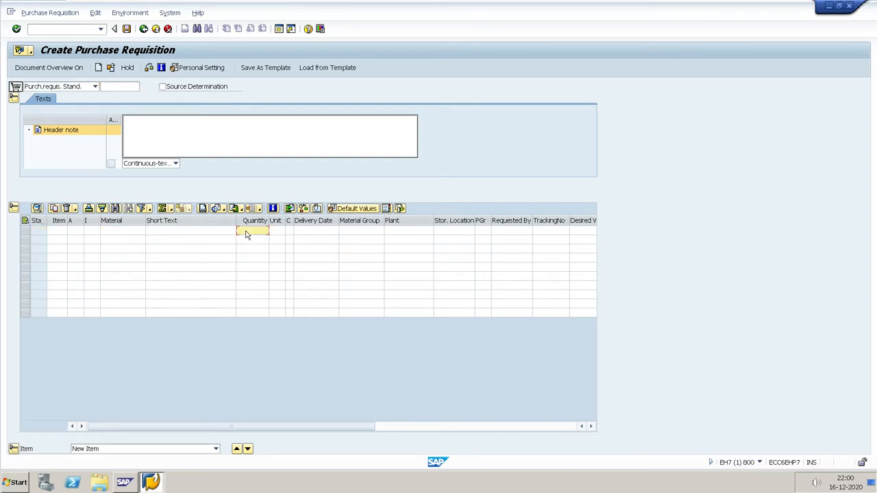
{"action": "left_click", "coordinate": [411, 233]}
{"action": "left_click", "coordinate": [214, 235]}
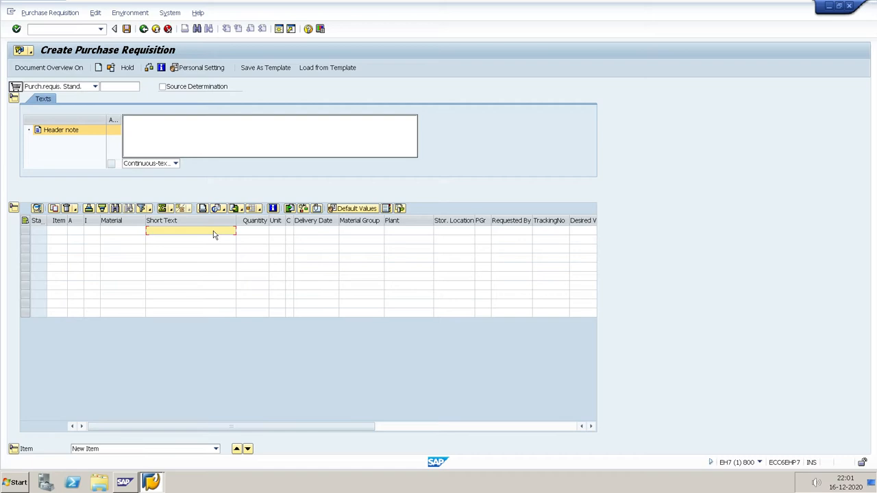
{"action": "left_click", "coordinate": [123, 233]}
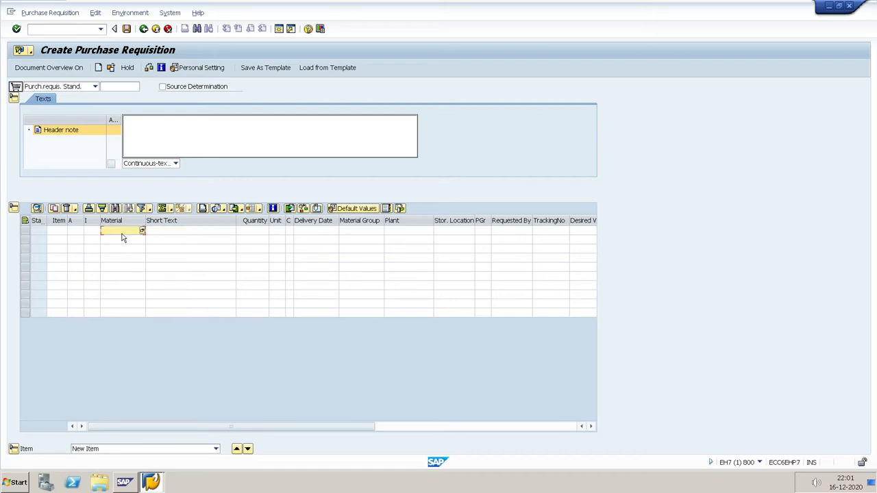
List the materials of plant KUP1 with transaction MM60 in a new session
{"action": "left_click", "coordinate": [279, 29]}
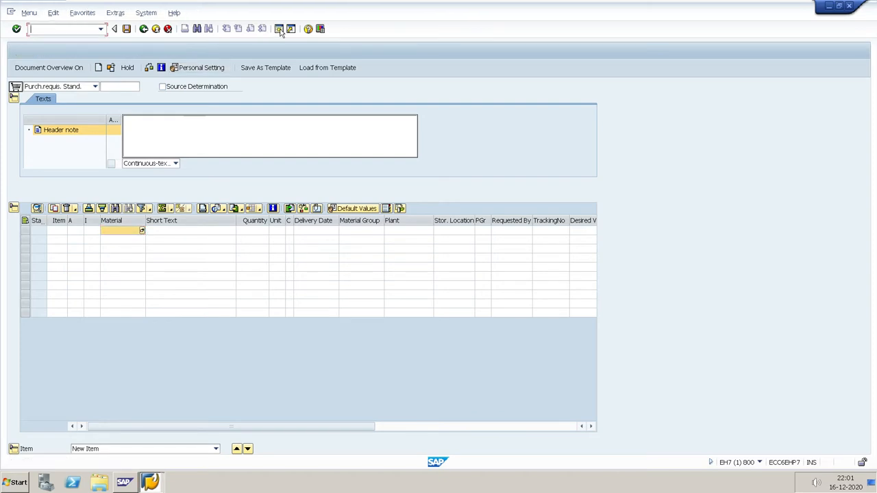
{"action": "type", "text": "MM60"}
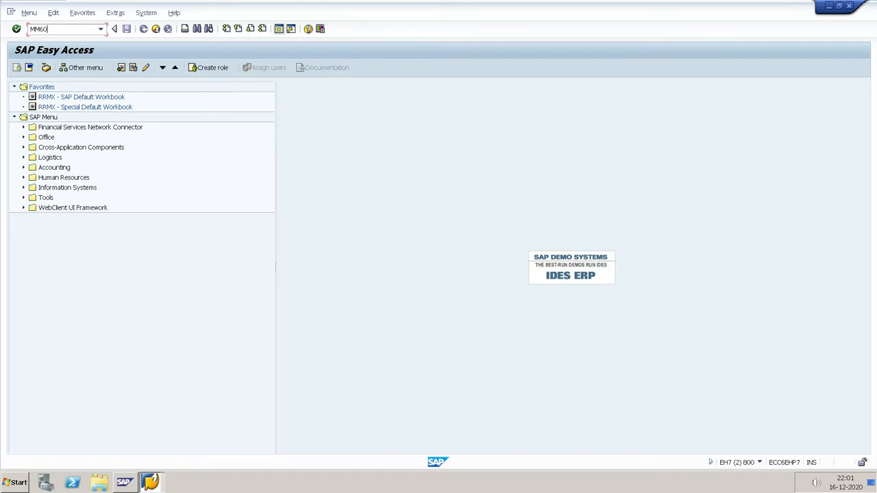
{"action": "key", "text": "Return"}
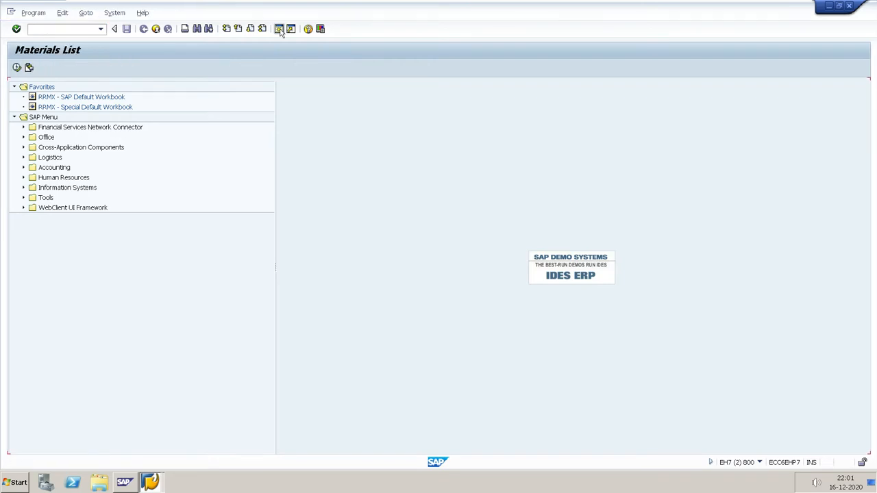
{"action": "left_click", "coordinate": [142, 108]}
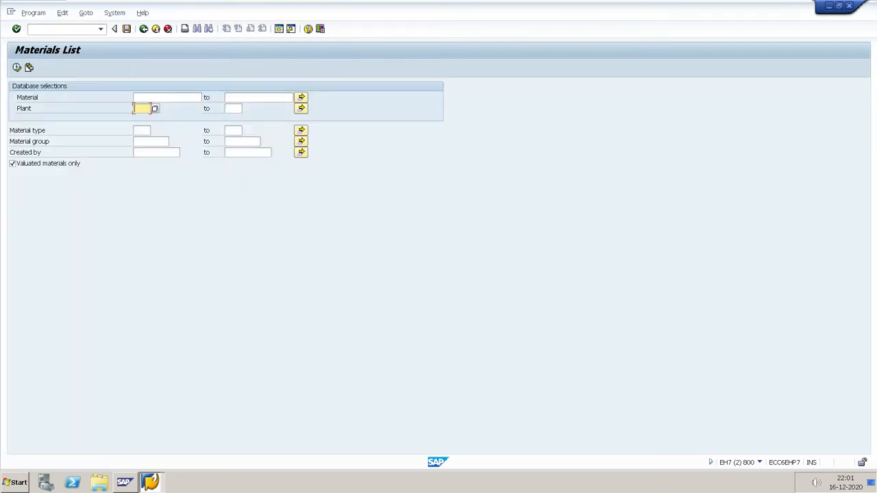
{"action": "type", "text": "KUP1"}
{"action": "left_click", "coordinate": [17, 67]}
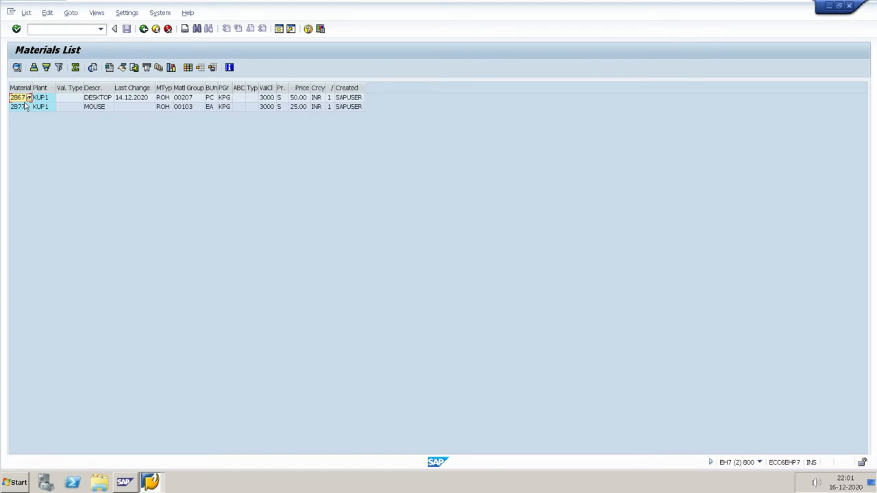
Return to the purchase requisition session and enter material 2867 with quantity 100 in the first item row
{"action": "key", "text": "alt+Tab"}
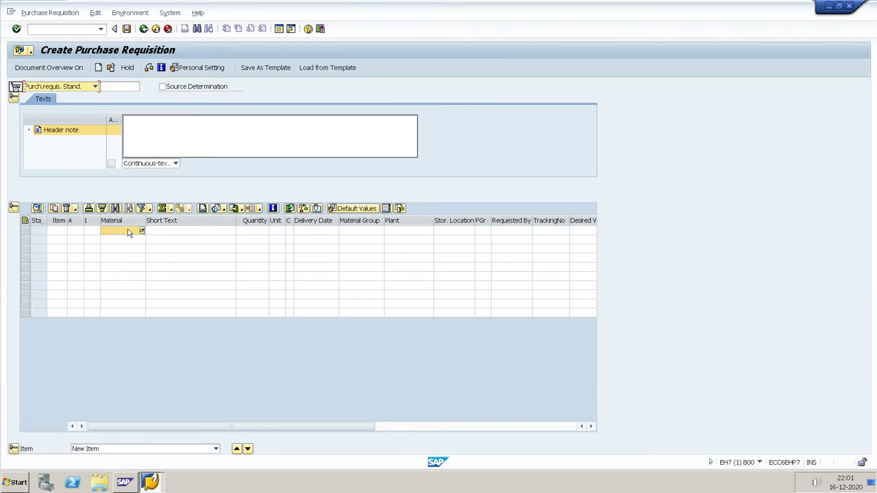
{"action": "left_click", "coordinate": [128, 233]}
{"action": "type", "text": "2867"}
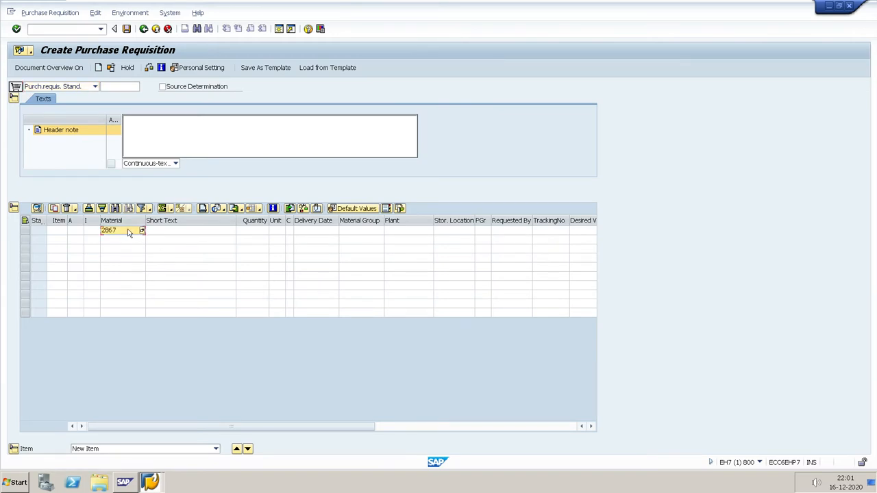
{"action": "left_click", "coordinate": [248, 233]}
{"action": "type", "text": "100"}
Assign plant KUP1 and storage location 0001 to the material 2867 item and validate the entry
{"action": "left_click", "coordinate": [407, 233]}
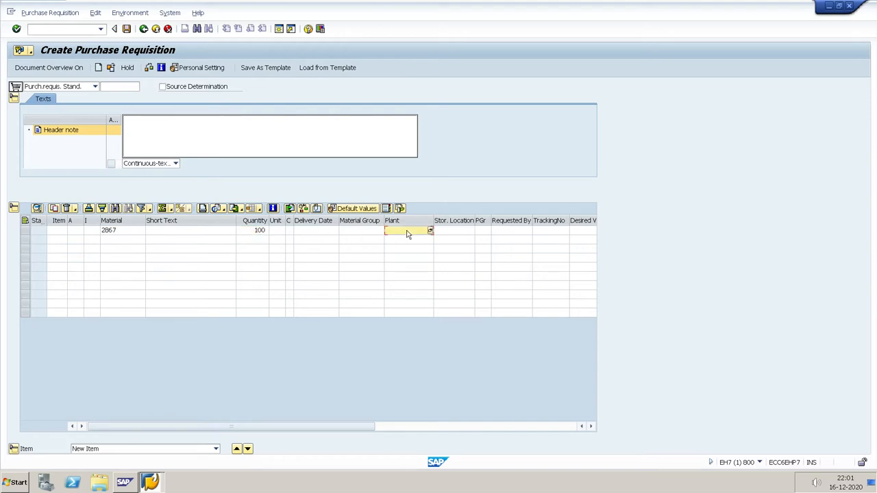
{"action": "type", "text": "X"}
{"action": "type", "text": "UP1"}
{"action": "key", "text": "Tab"}
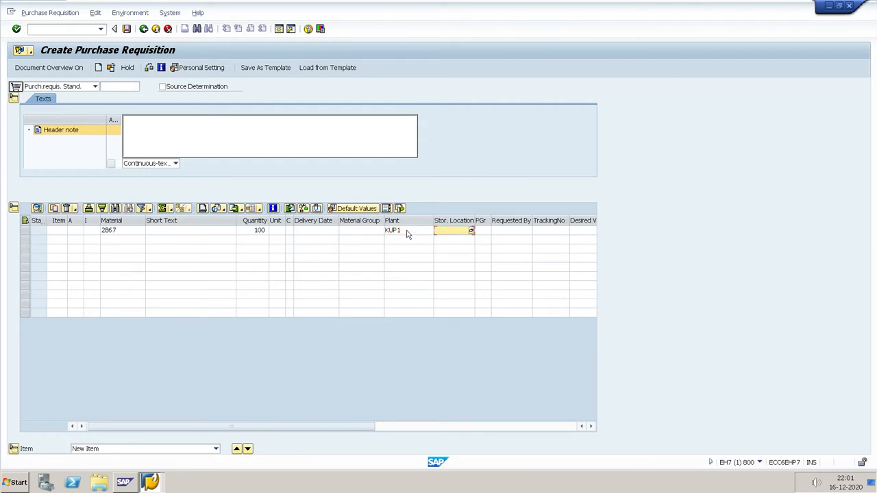
{"action": "type", "text": "0001"}
{"action": "key", "text": "Return"}
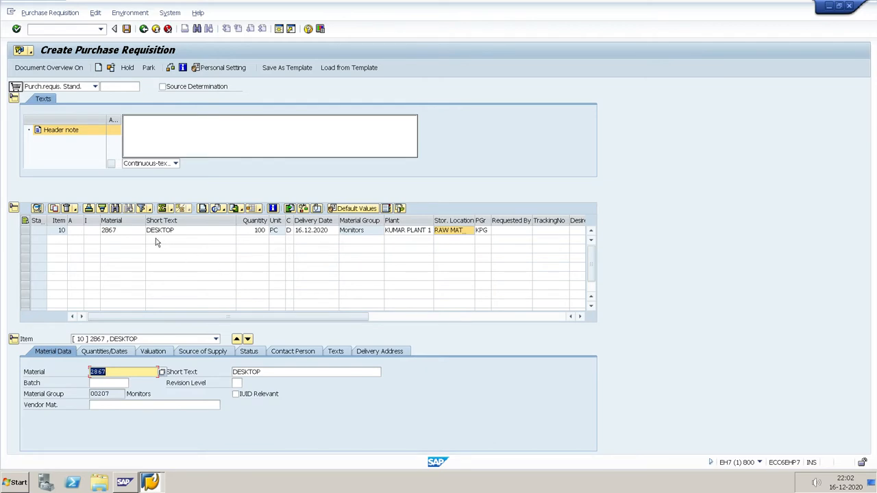
Look up the item category options for item 10 without choosing one, and save the purchase requisition
{"action": "left_click", "coordinate": [91, 233]}
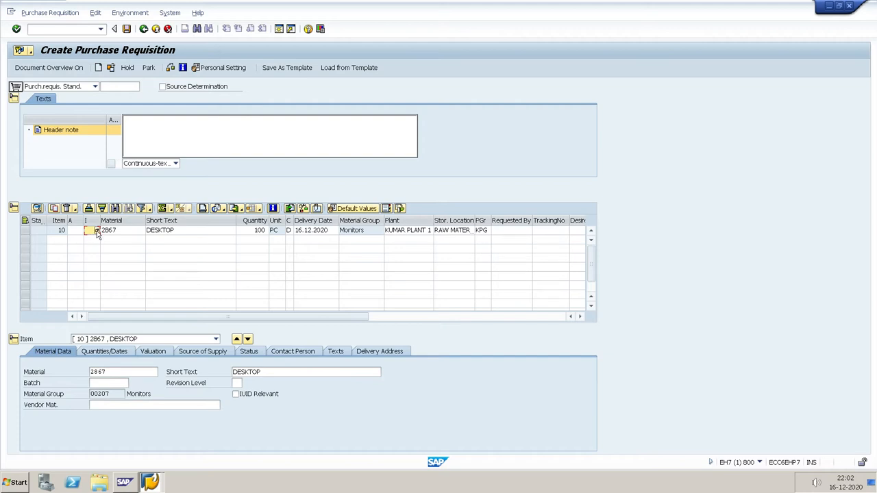
{"action": "left_click", "coordinate": [97, 232]}
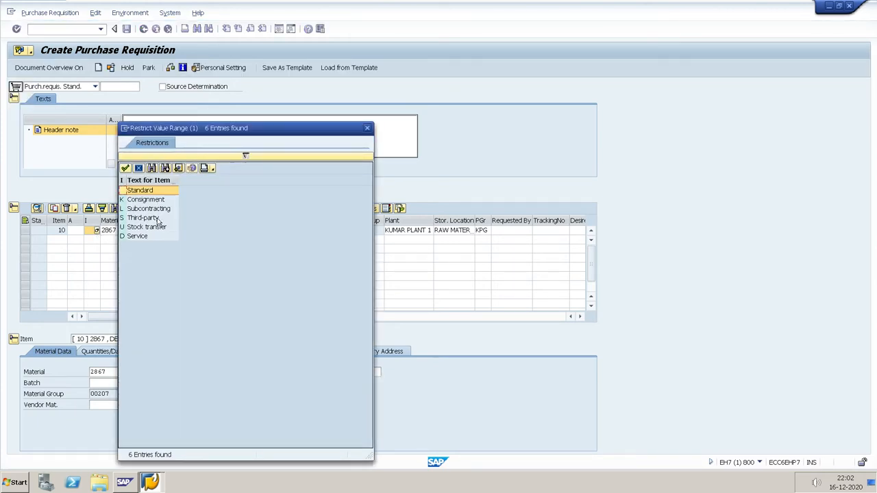
{"action": "left_click", "coordinate": [368, 128]}
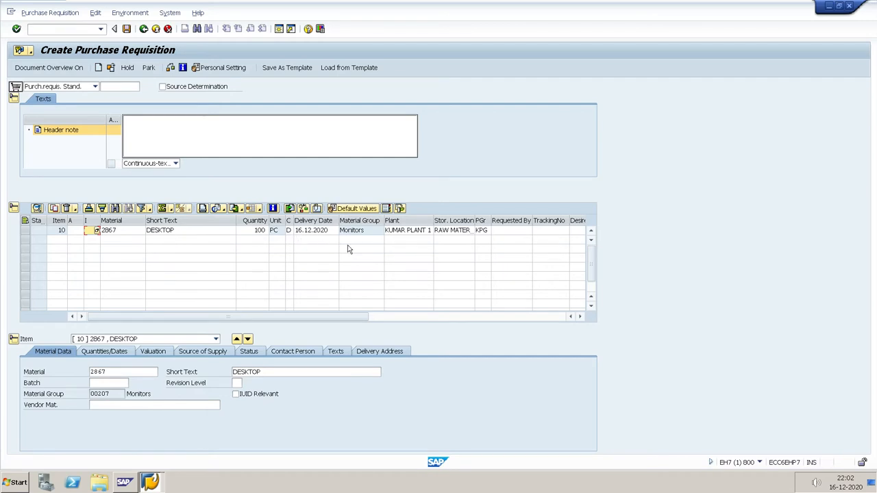
{"action": "left_click", "coordinate": [127, 29]}
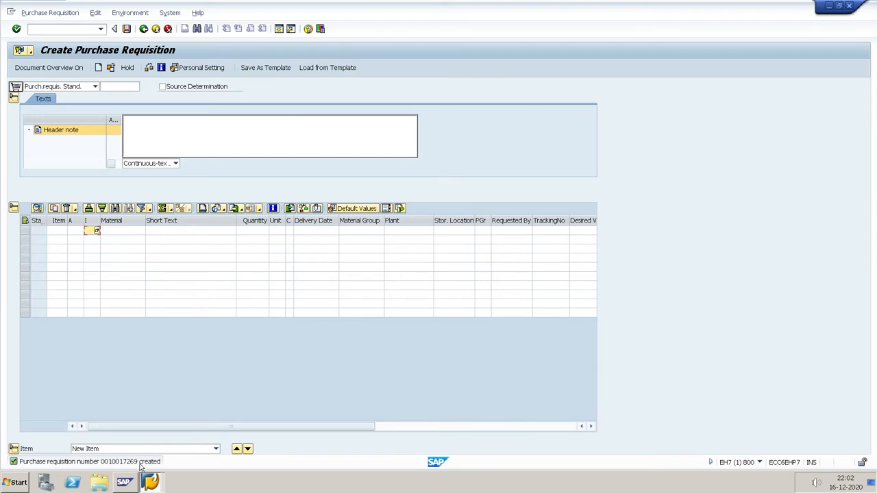
Note the new purchase requisition number after "PR -" in Notepad and return to the SAP Easy Access screen
{"action": "key", "text": "super"}
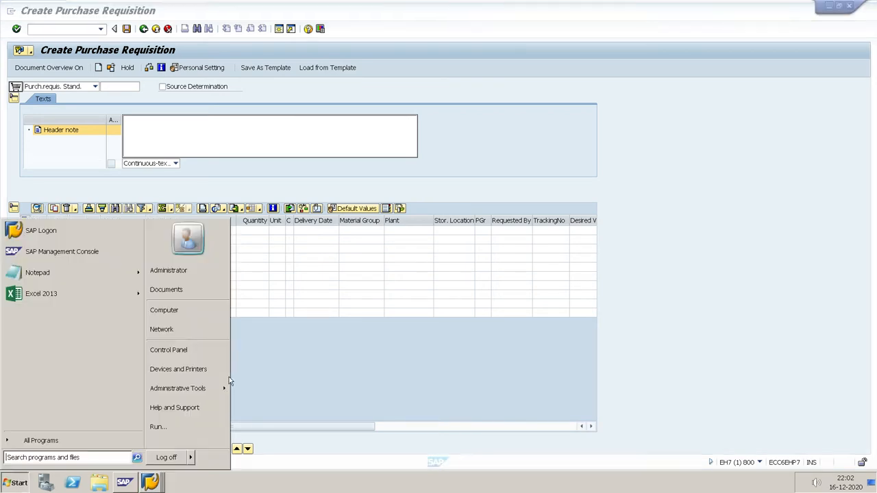
{"action": "type", "text": "notepad"}
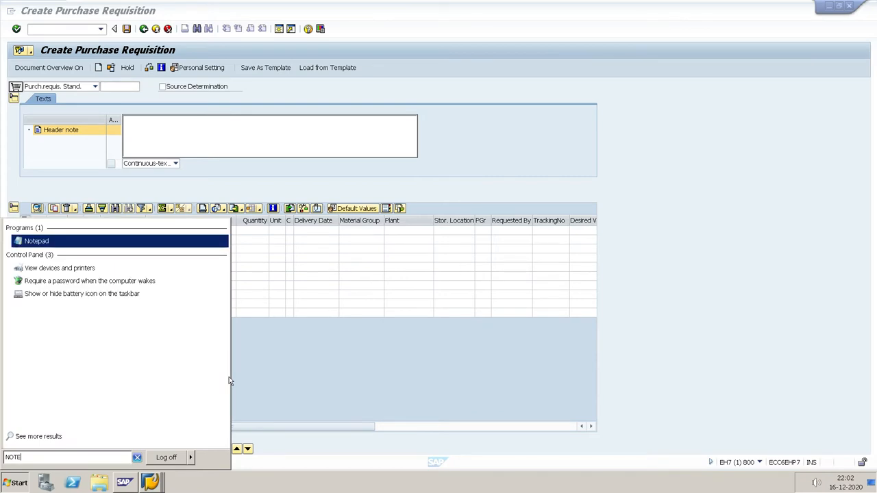
{"action": "key", "text": "Return"}
{"action": "type", "text": "pr"}
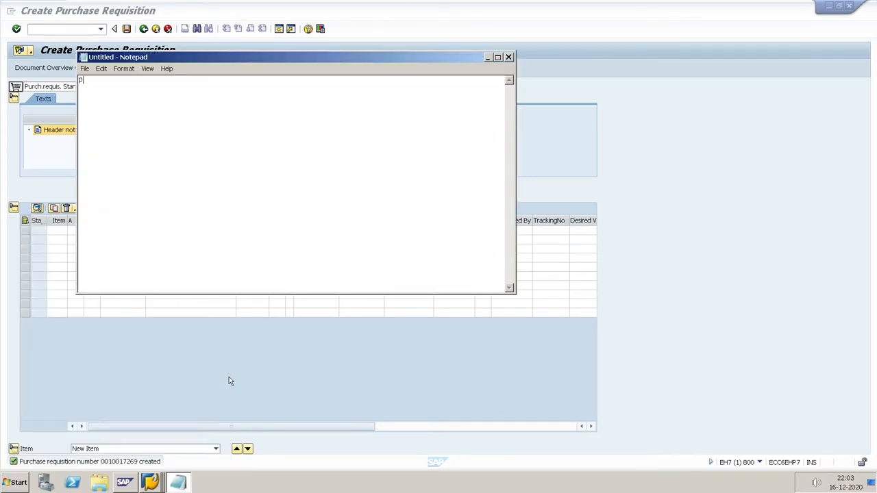
{"action": "key", "text": "BackSpace"}
{"action": "key", "text": "BackSpace"}
{"action": "type", "text": "PR -"}
{"action": "type", "text": "00100172"}
{"action": "left_click", "coordinate": [488, 58]}
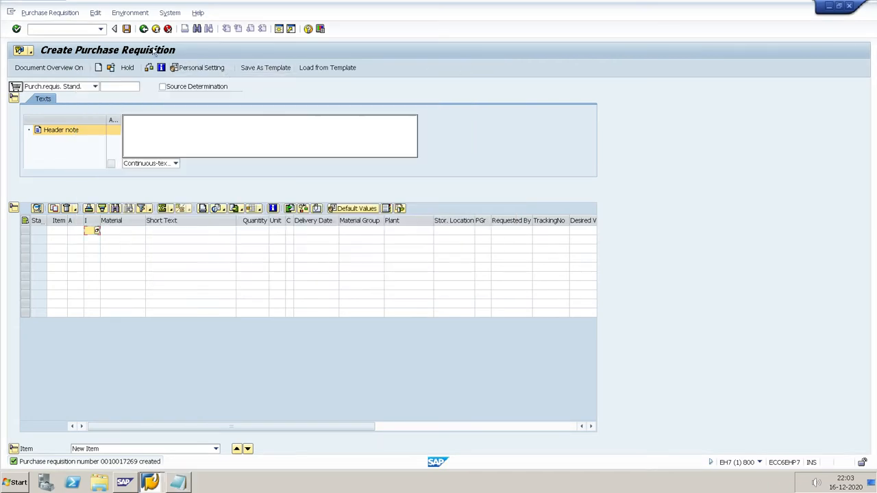
{"action": "left_click", "coordinate": [144, 30]}
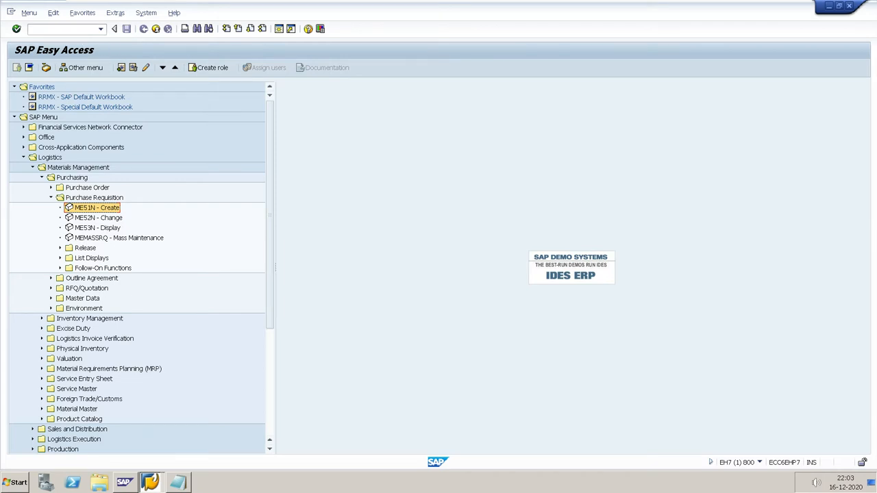
{"action": "left_click", "coordinate": [68, 29]}
{"action": "type", "text": "ME41"}
{"action": "key", "text": "Return"}
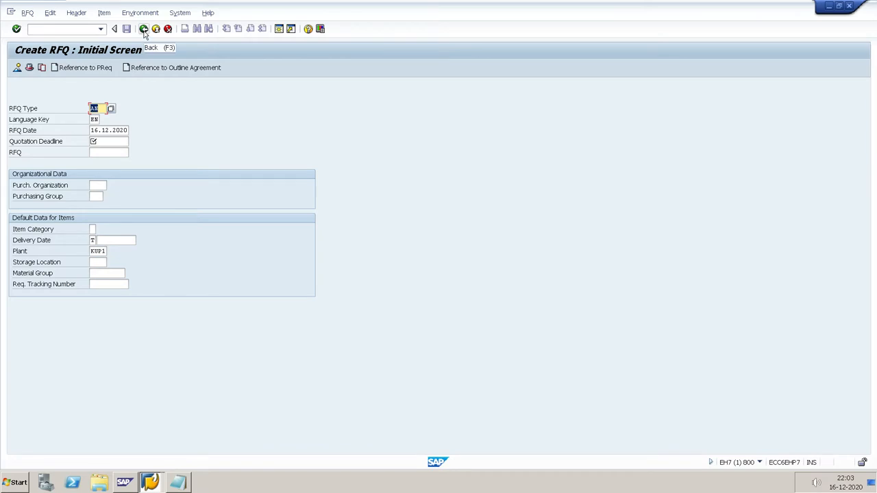
{"action": "key", "text": "Return"}
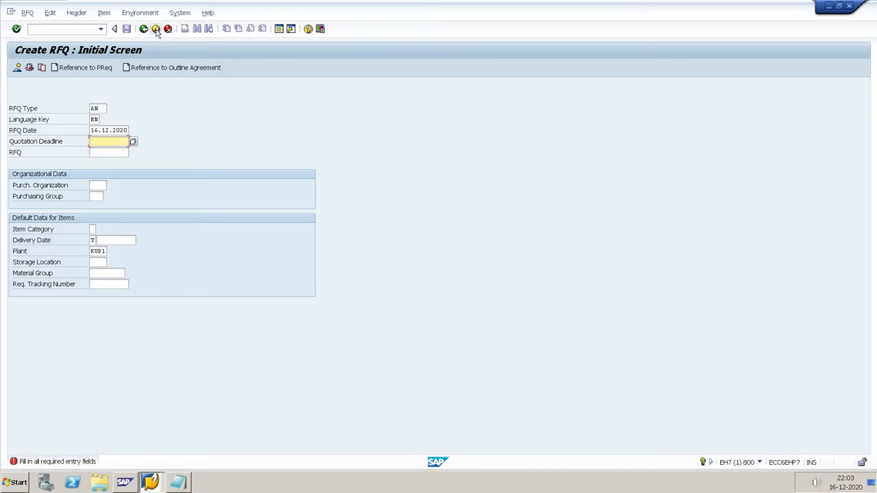
{"action": "left_click", "coordinate": [156, 31]}
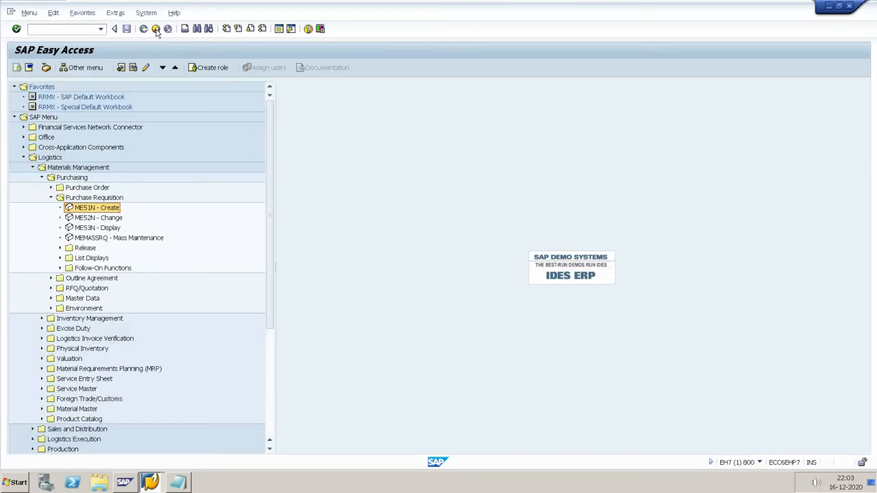
Open the ME41 Create transaction for requests for quotation under Logistics, Materials Management, Purchasing, RFQ/Quotation
{"action": "left_click", "coordinate": [29, 68]}
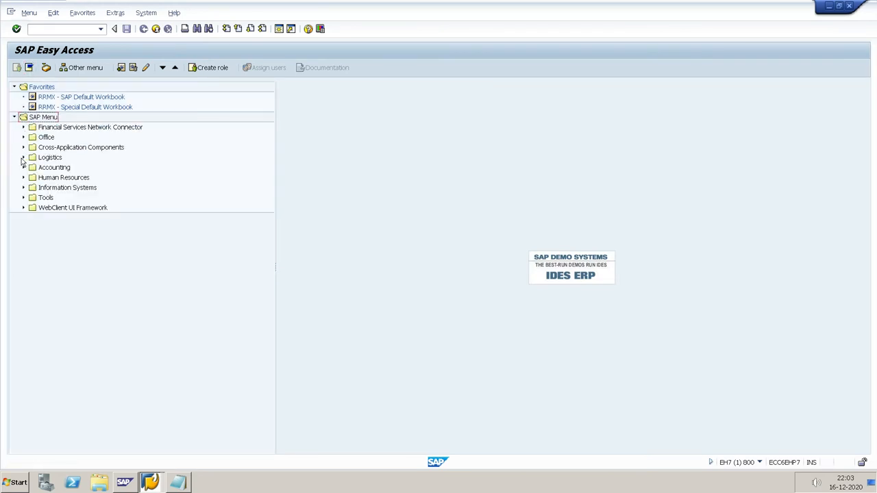
{"action": "left_click", "coordinate": [23, 157]}
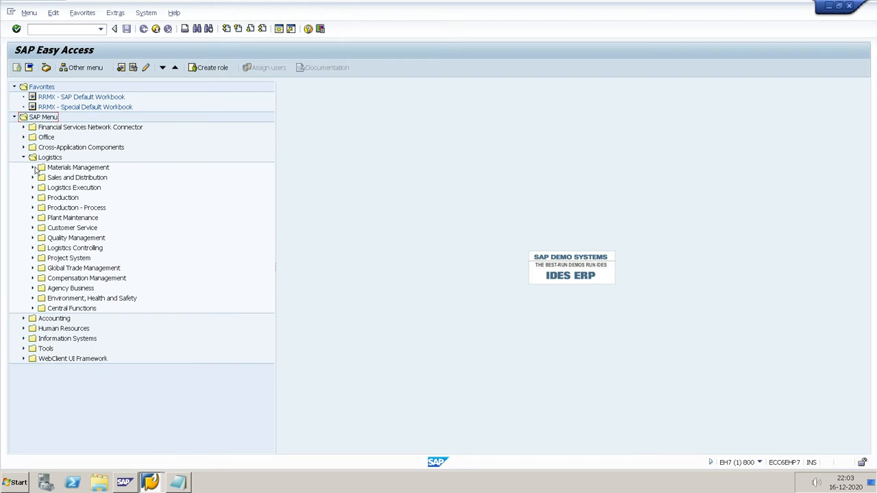
{"action": "left_click", "coordinate": [32, 168]}
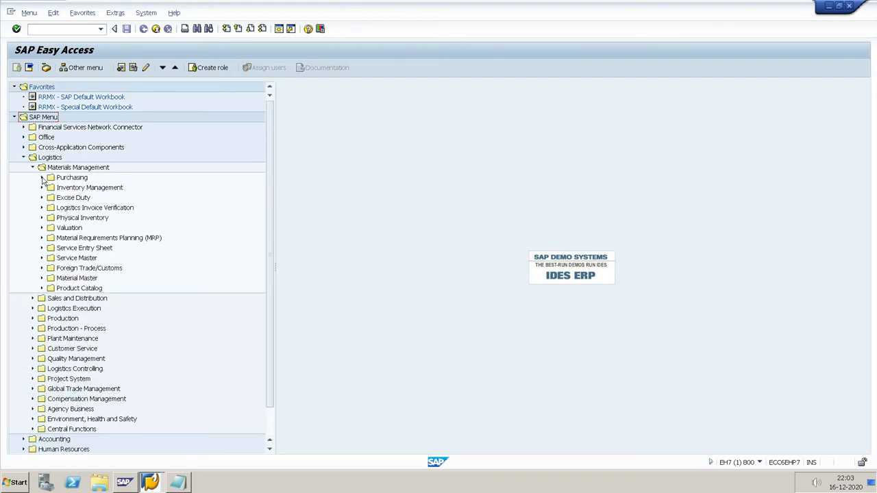
{"action": "left_click", "coordinate": [42, 178]}
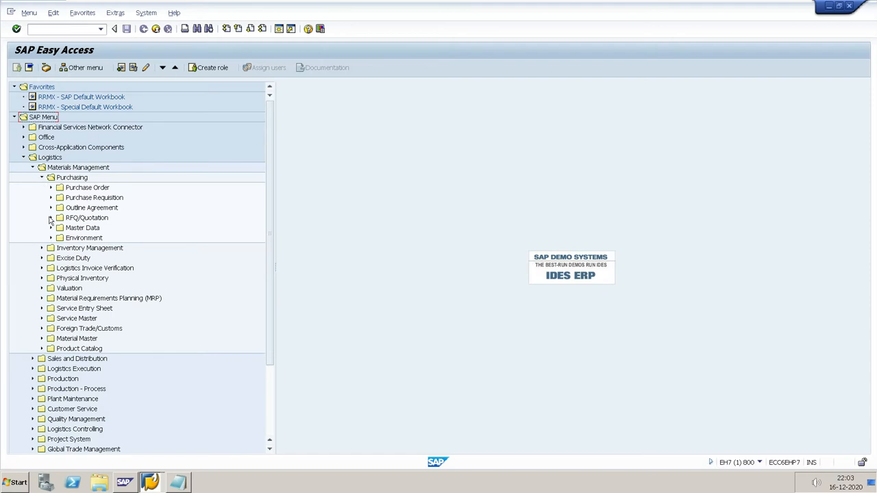
{"action": "left_click", "coordinate": [51, 218]}
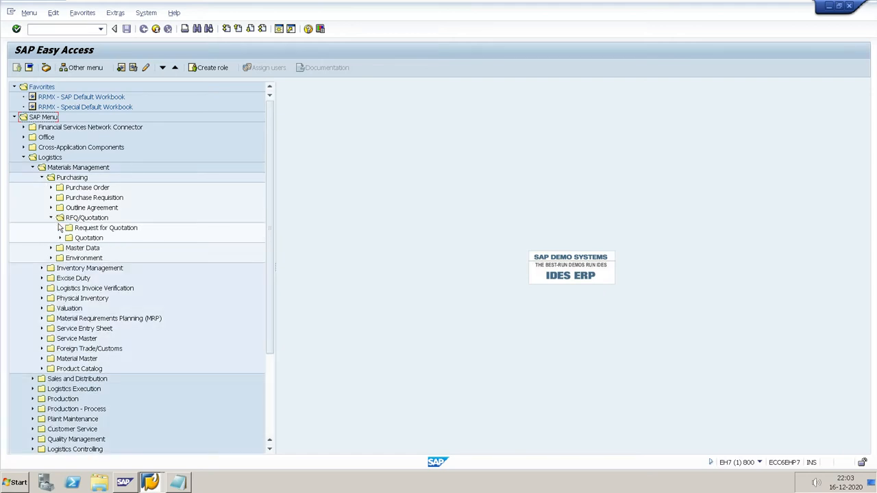
{"action": "left_click", "coordinate": [60, 228]}
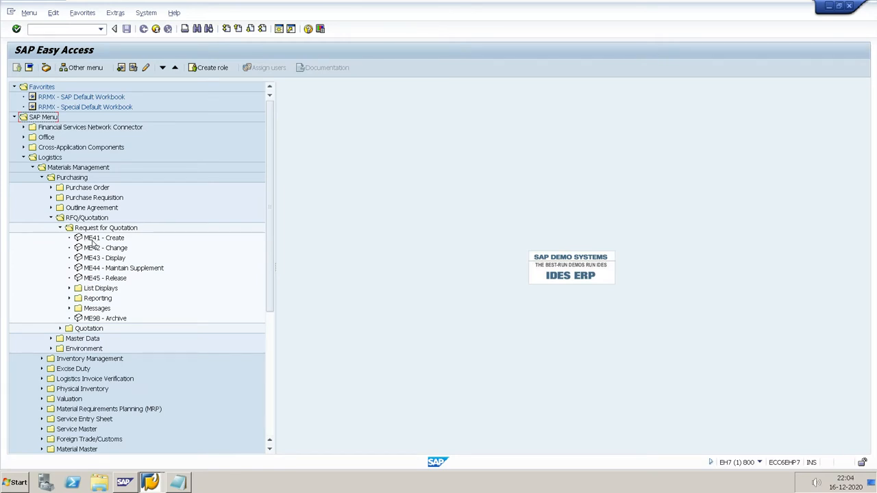
{"action": "double_click", "coordinate": [92, 240]}
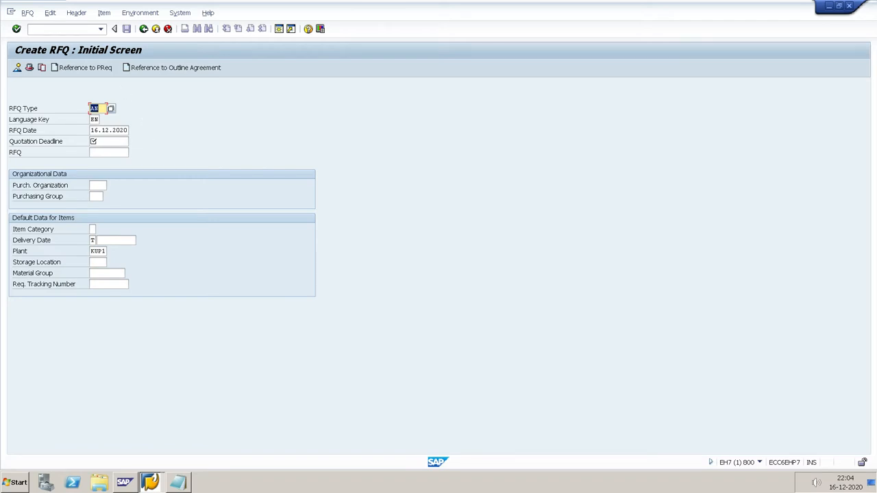
Set the RFQ's quotation deadline to 30.12.2020
{"action": "left_click", "coordinate": [105, 141]}
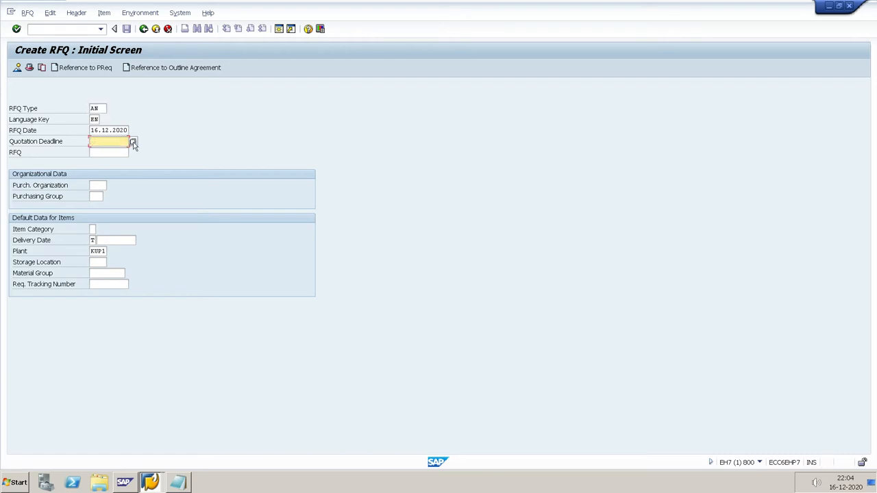
{"action": "left_click", "coordinate": [133, 142]}
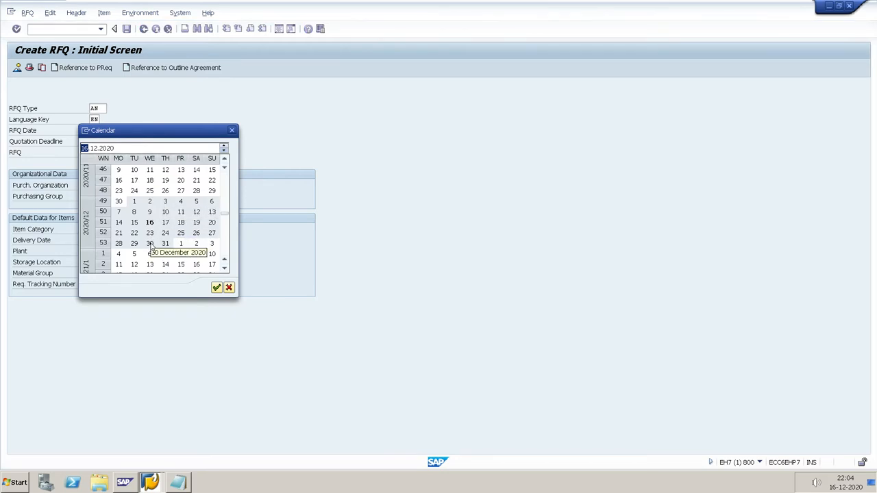
{"action": "double_click", "coordinate": [150, 244]}
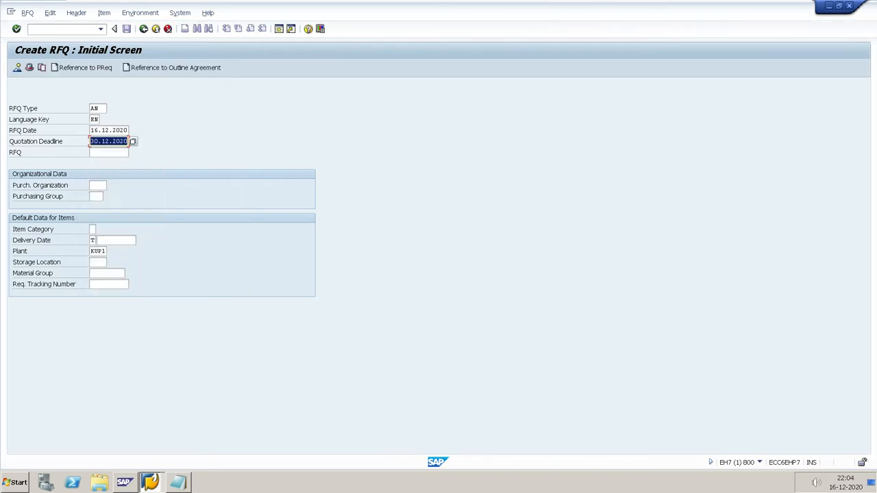
Assign purchasing organization KUPO and purchasing group KPG to the RFQ
{"action": "left_click", "coordinate": [98, 185]}
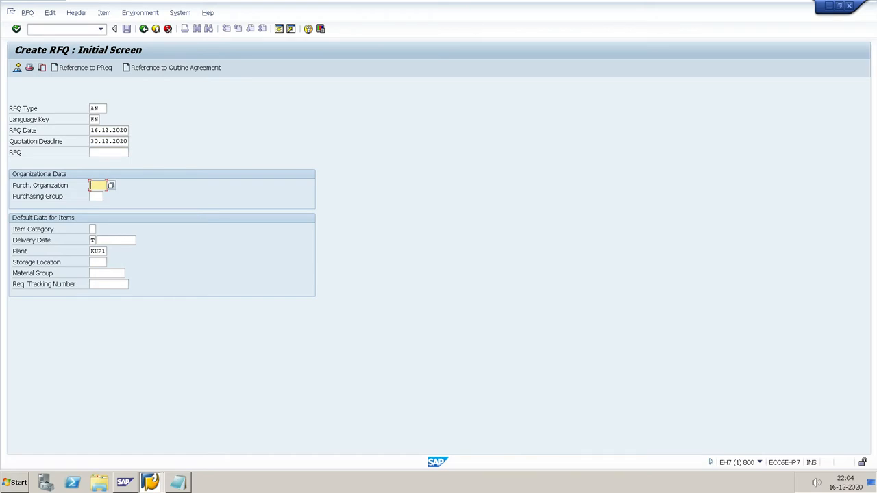
{"action": "type", "text": "KUP0"}
{"action": "left_click", "coordinate": [97, 196]}
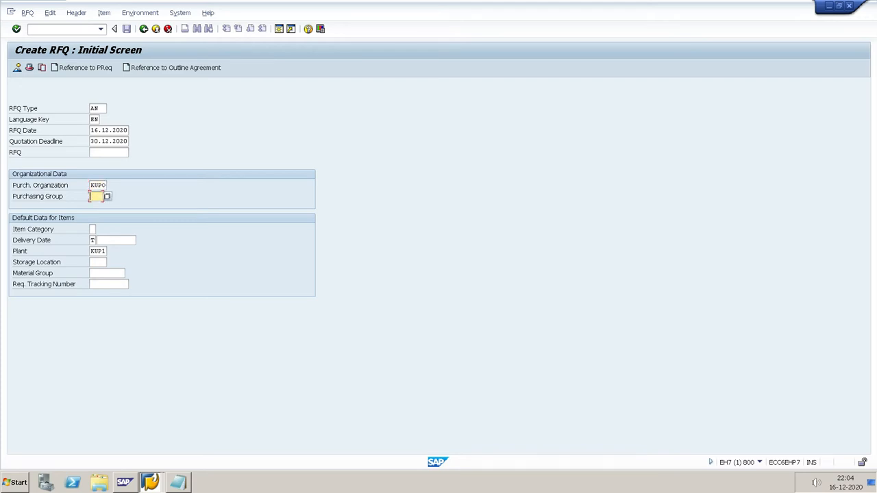
{"action": "type", "text": "KPG"}
Set the default delivery date for the RFQ items to 24.12.2020
{"action": "left_click", "coordinate": [93, 229]}
{"action": "left_click", "coordinate": [93, 240]}
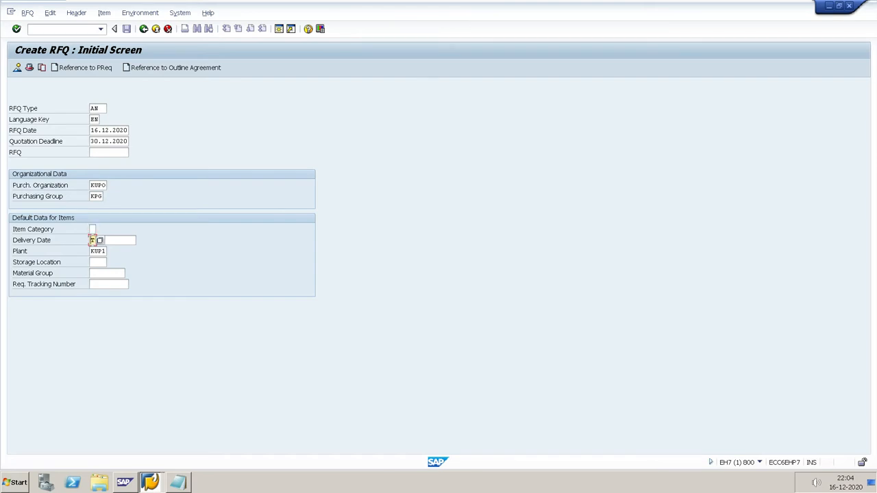
{"action": "left_click", "coordinate": [116, 240]}
{"action": "type", "text": "2"}
{"action": "left_click", "coordinate": [113, 251]}
Try to create the RFQ with reference to the saved purchase requisition, checking the requisition number against the Notepad note
{"action": "left_click", "coordinate": [88, 68]}
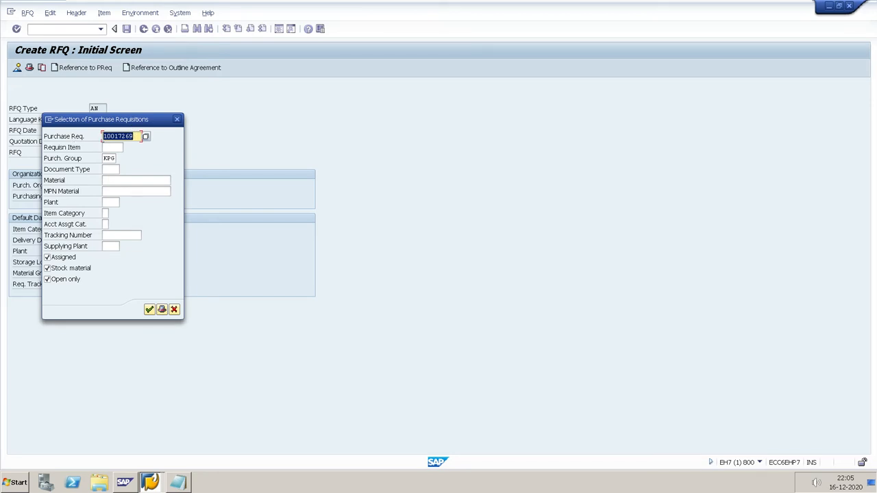
{"action": "type", "text": "10017269"}
{"action": "key", "text": "alt+Tab"}
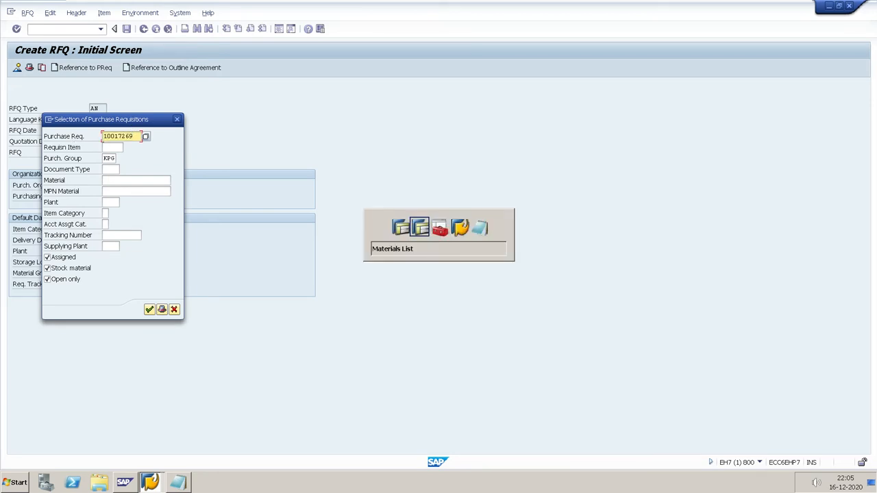
{"action": "key", "text": "alt+Tab"}
{"action": "key", "text": "alt+Tab"}
{"action": "key", "text": "alt+Tab"}
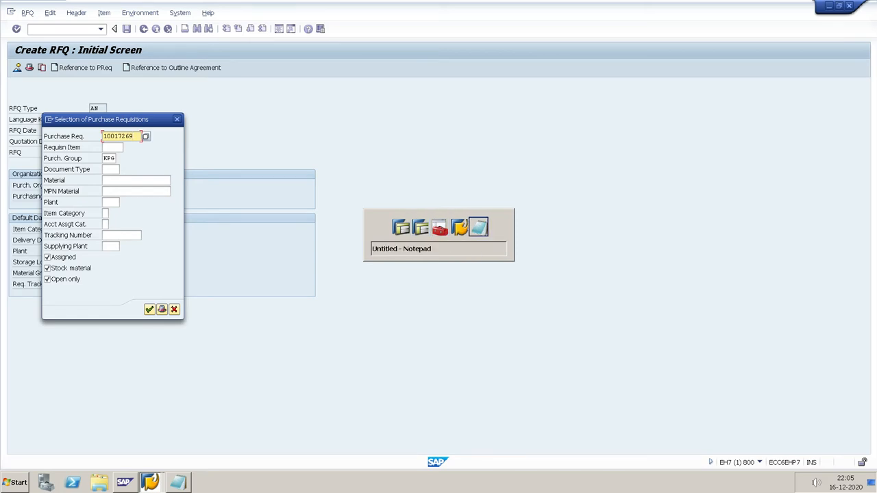
{"action": "key", "text": "alt+Tab"}
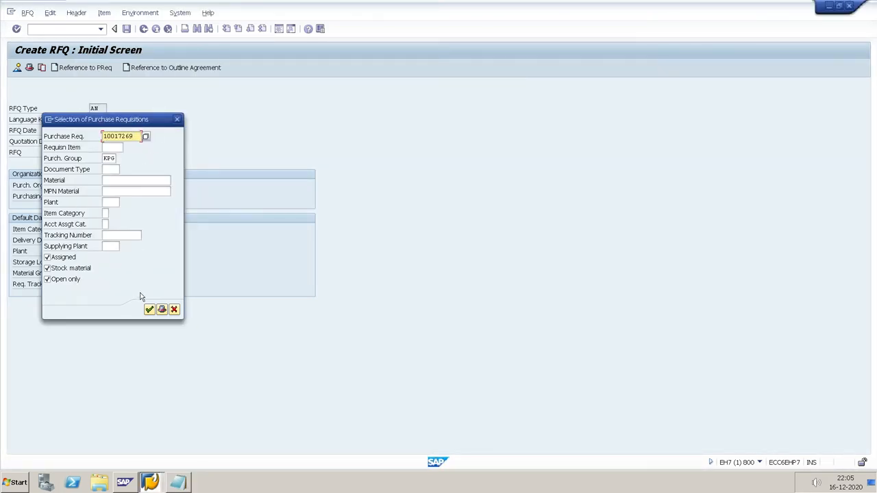
{"action": "left_click", "coordinate": [150, 310]}
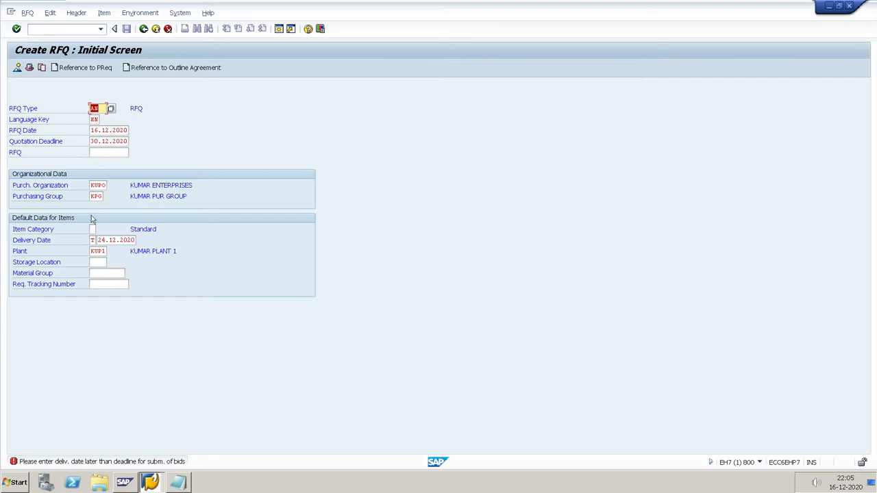
Set the default delivery date to 07.01.2021 and retry the reference to the purchase requisition
{"action": "left_click", "coordinate": [98, 240]}
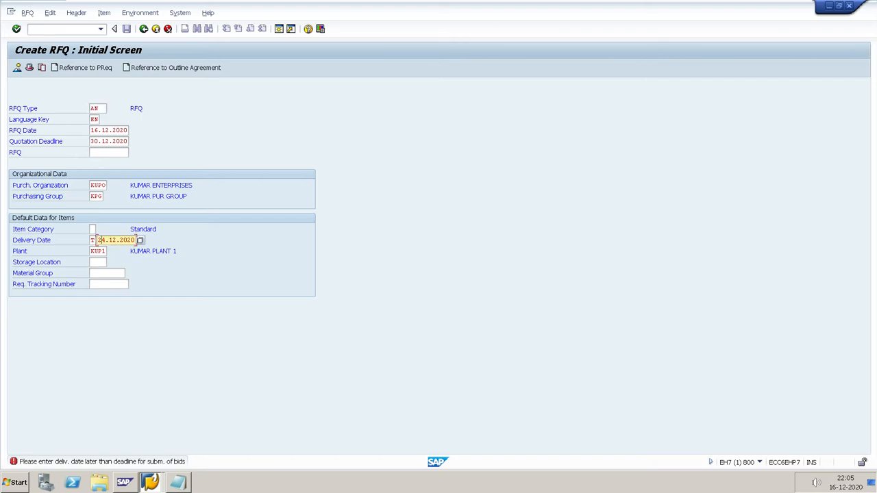
{"action": "left_click", "coordinate": [140, 240]}
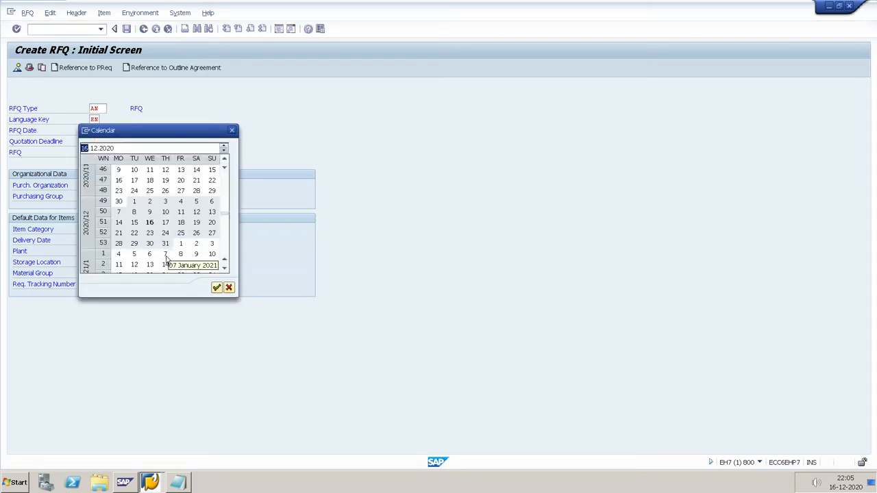
{"action": "double_click", "coordinate": [165, 254]}
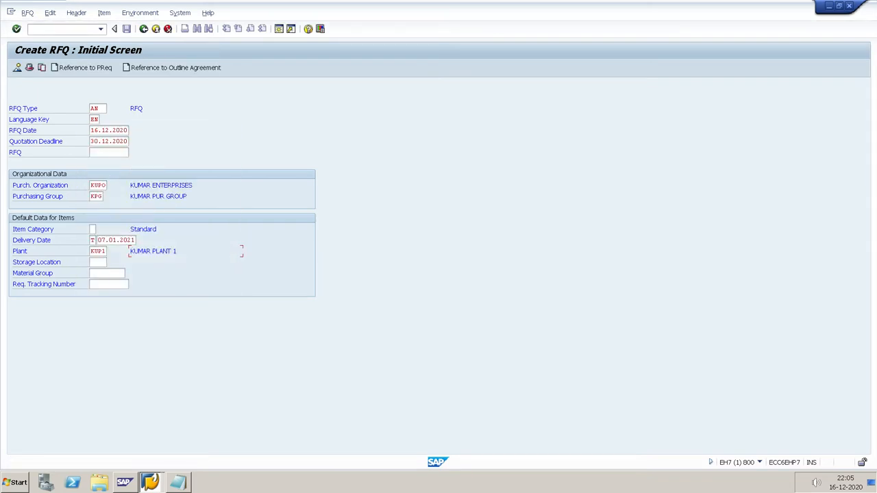
{"action": "left_click", "coordinate": [95, 71]}
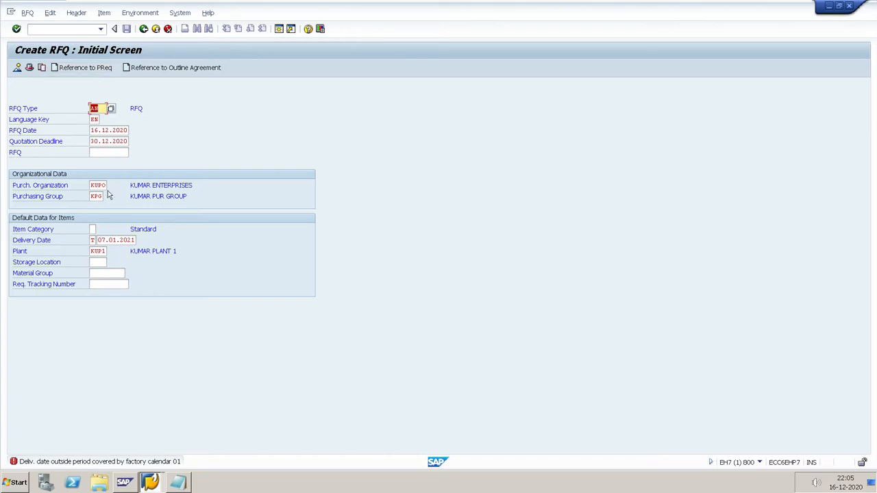
Set the quotation deadline to 23.12.2020 and the default delivery date to 30.12.2020
{"action": "left_click_drag", "start_coordinate": [90, 142], "coordinate": [130, 142]}
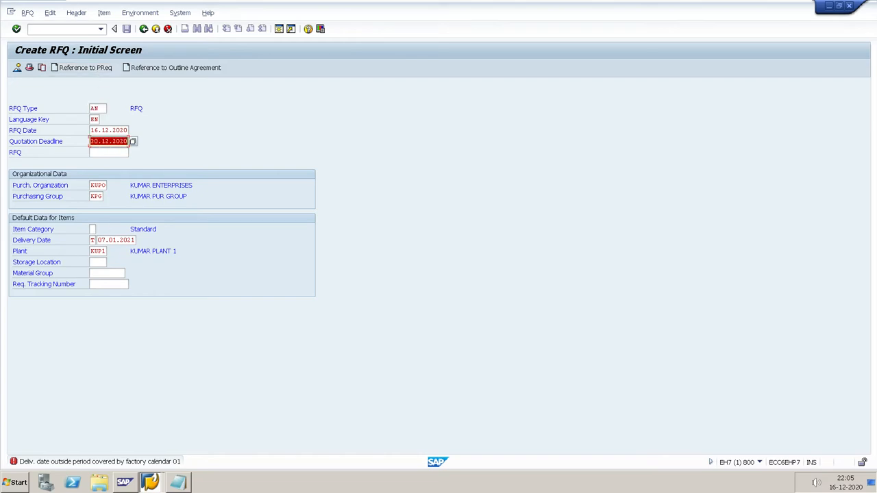
{"action": "left_click", "coordinate": [133, 141]}
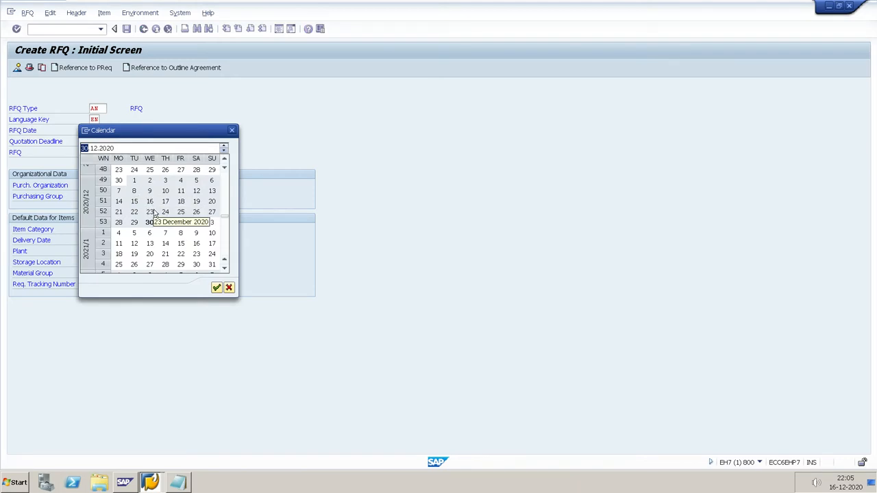
{"action": "double_click", "coordinate": [150, 212]}
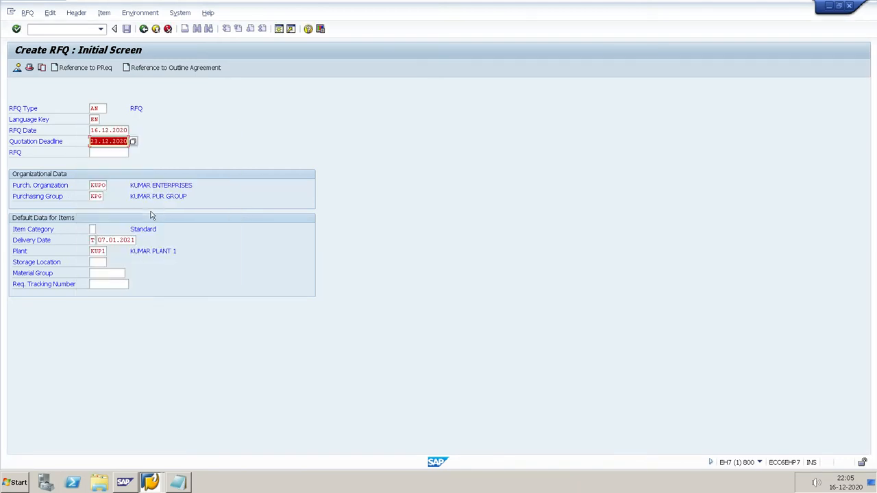
{"action": "left_click", "coordinate": [131, 241]}
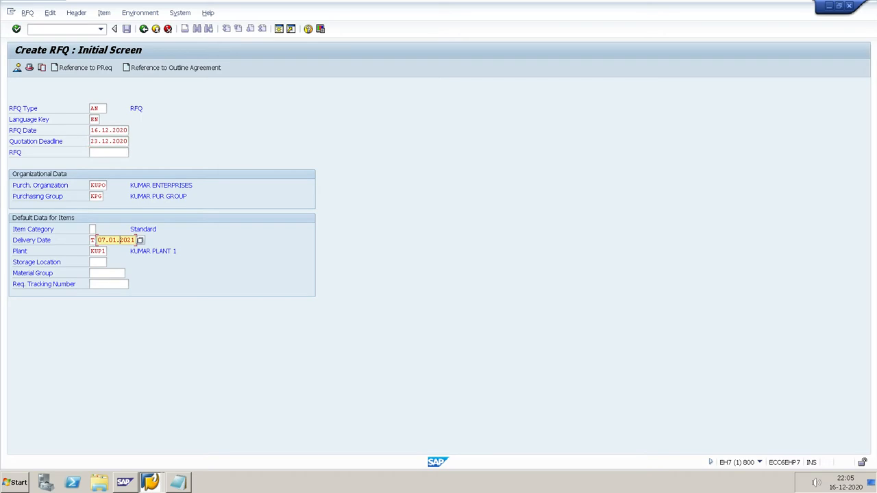
{"action": "left_click", "coordinate": [142, 240]}
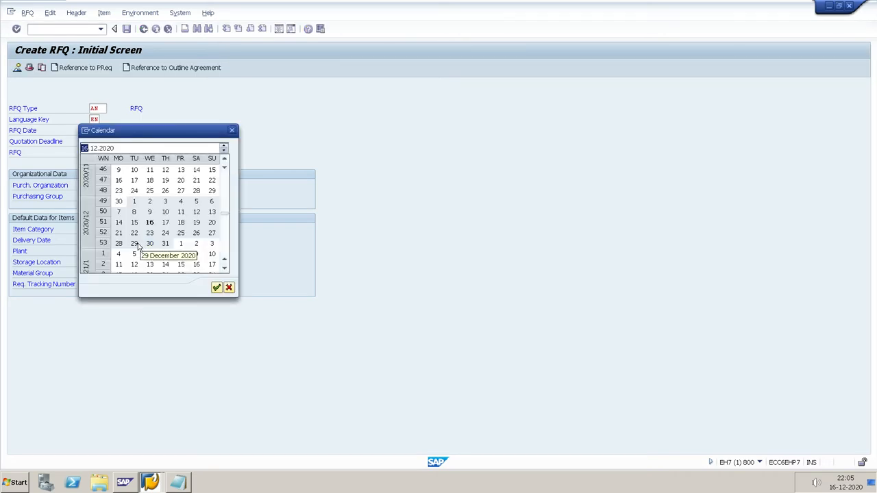
{"action": "double_click", "coordinate": [150, 244]}
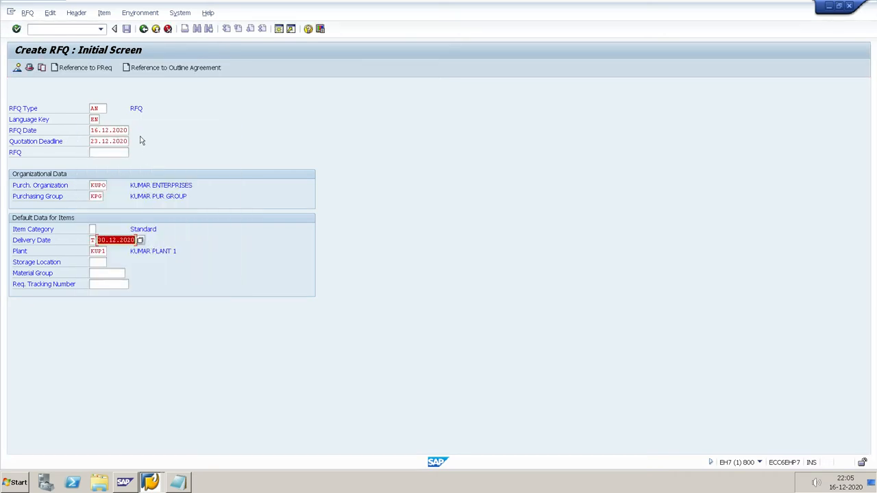
Continue the RFQ with reference to the purchase requisition and enter collective number 0002 in the header data
{"action": "left_click", "coordinate": [94, 70]}
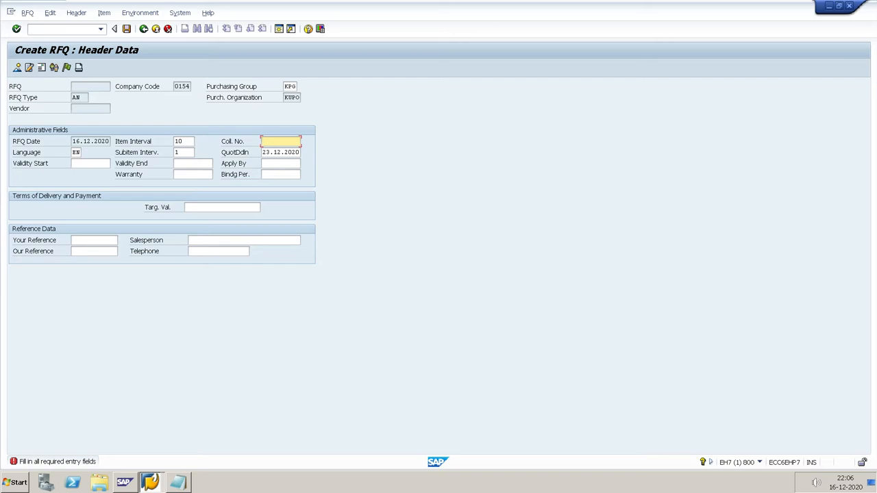
{"action": "type", "text": "0002"}
{"action": "key", "text": "Return"}
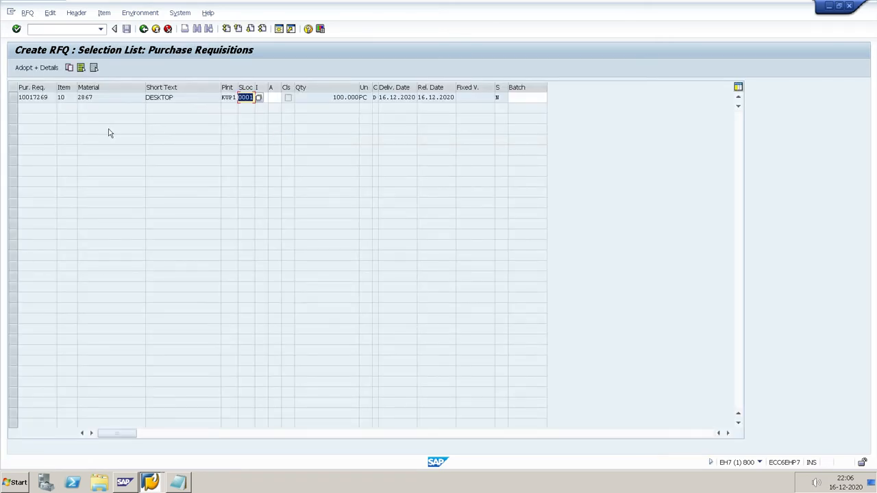
Adopt the material 2867 requisition item with its details into the RFQ and set its delivery date to 30.12.2020
{"action": "left_click", "coordinate": [12, 100]}
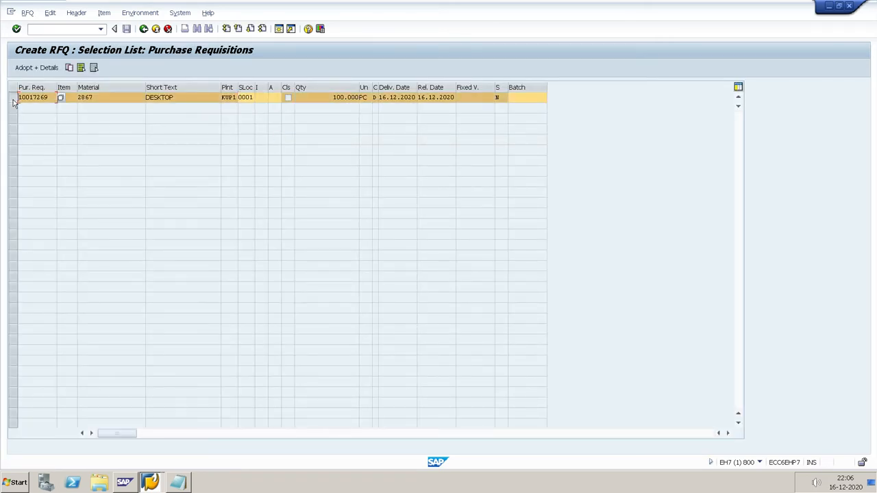
{"action": "left_click", "coordinate": [37, 68]}
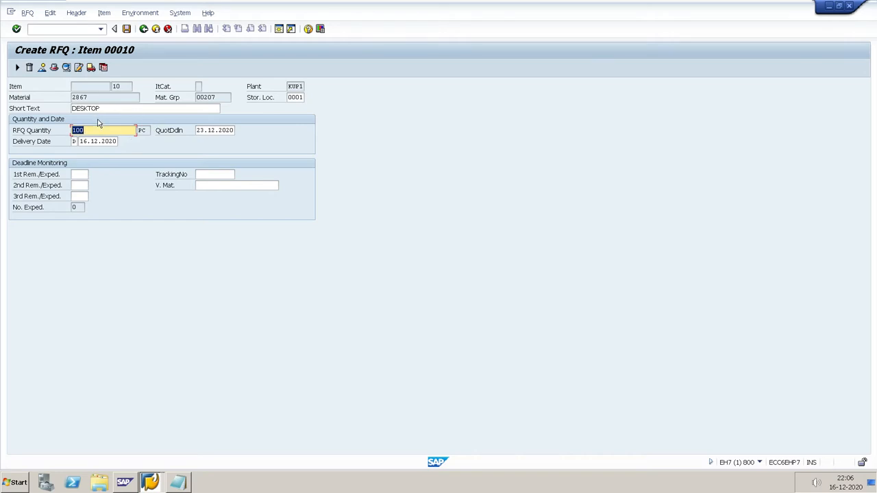
{"action": "left_click", "coordinate": [78, 67]}
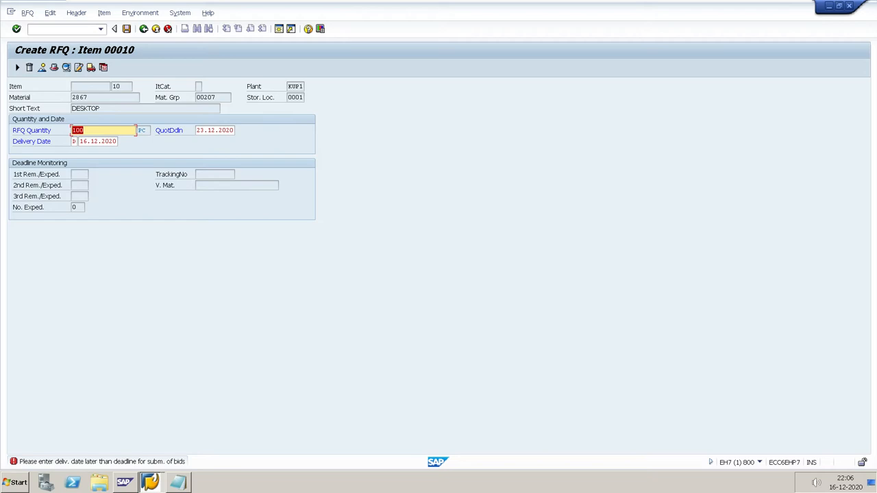
{"action": "left_click_drag", "start_coordinate": [80, 142], "coordinate": [120, 142]}
{"action": "left_click", "coordinate": [124, 142]}
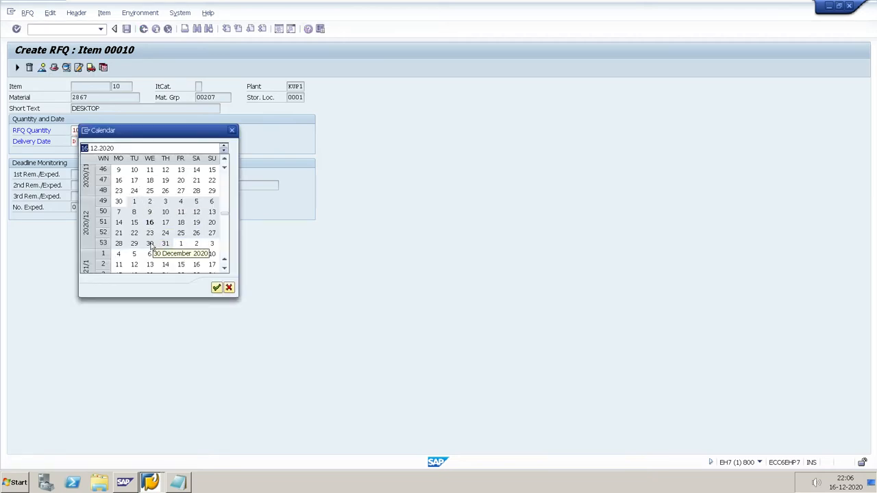
{"action": "double_click", "coordinate": [151, 244]}
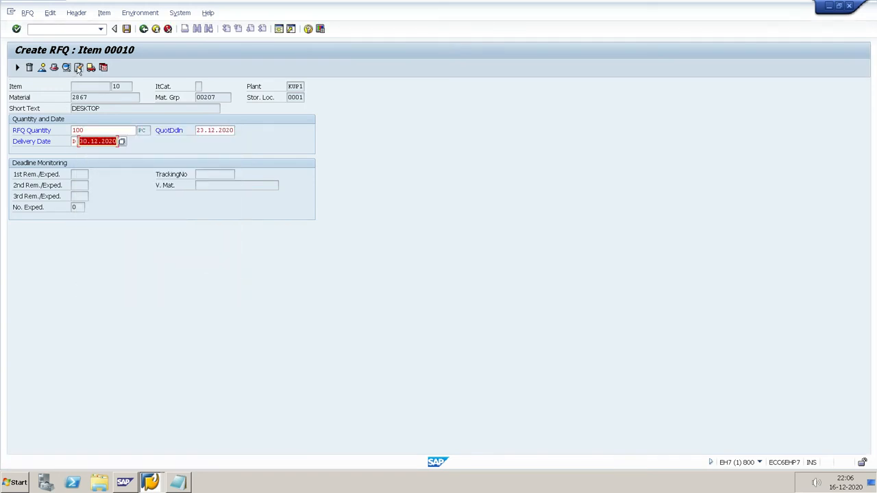
View the texts of RFQ item 10, return to the item overview and open the RFQ's vendor address
{"action": "left_click", "coordinate": [78, 69]}
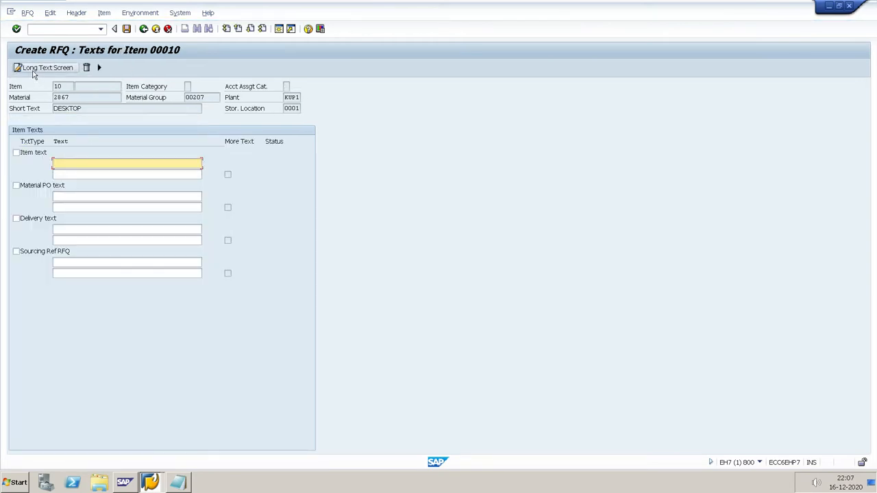
{"action": "left_click", "coordinate": [143, 30]}
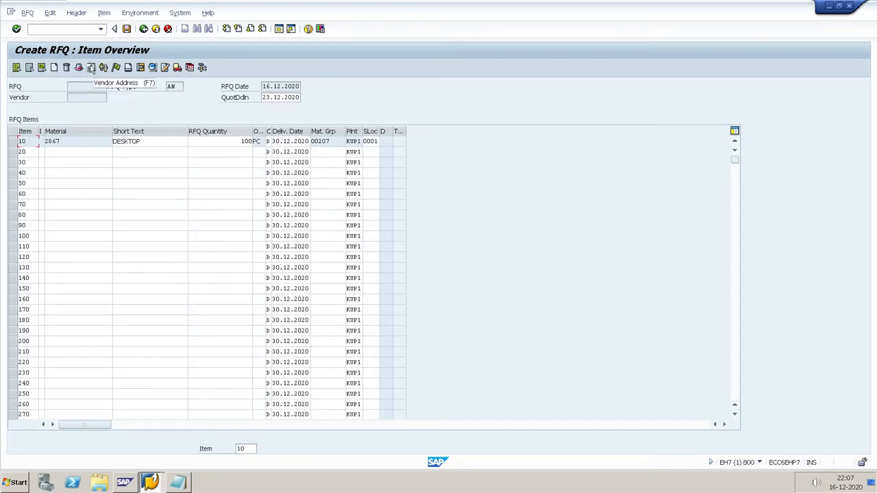
{"action": "left_click", "coordinate": [91, 69]}
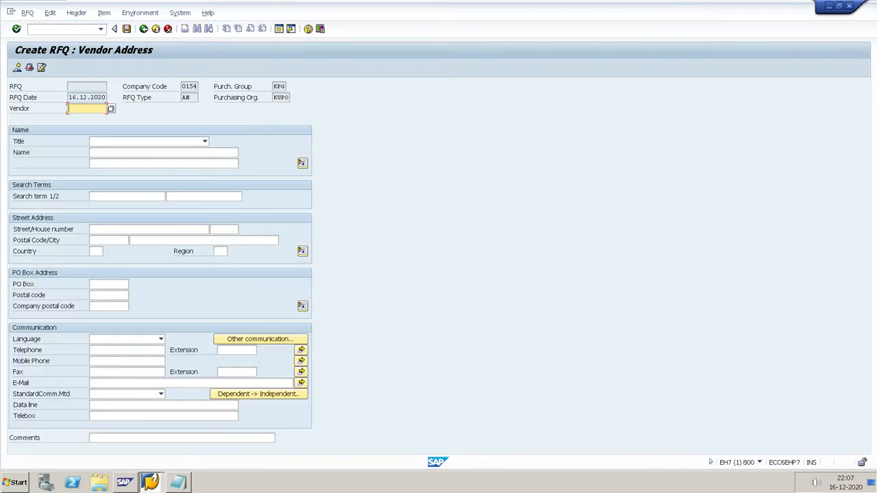
Search vendors by company code 0154 and assign ABC VENDOR in Tambaram to the RFQ
{"action": "left_click", "coordinate": [111, 108]}
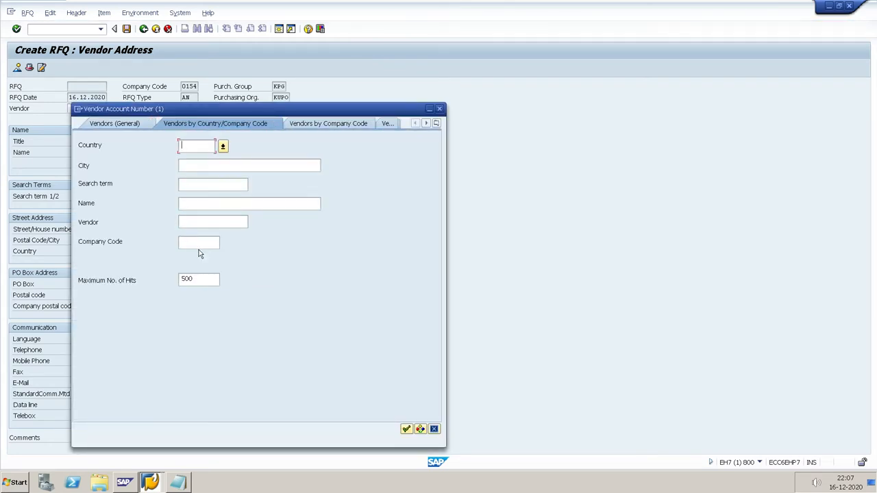
{"action": "type", "text": "015"}
{"action": "key", "text": "BackSpace"}
{"action": "key", "text": "BackSpace"}
{"action": "key", "text": "BackSpace"}
{"action": "left_click", "coordinate": [199, 244]}
{"action": "type", "text": "0154"}
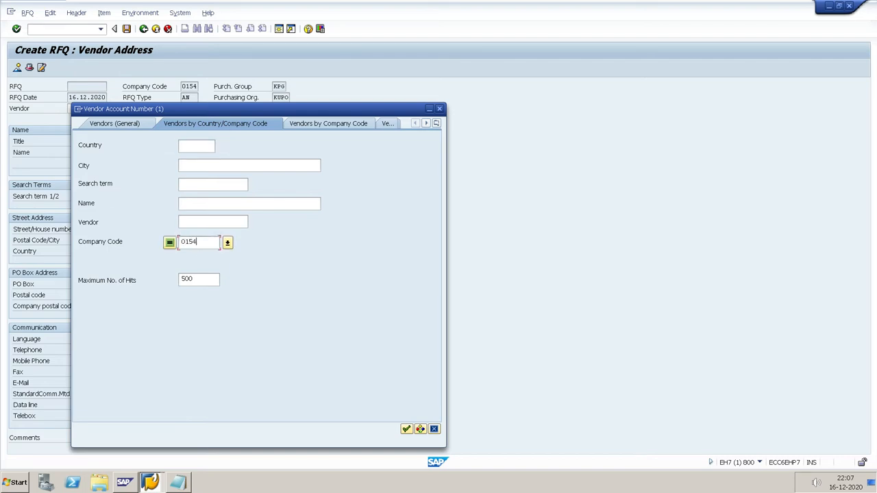
{"action": "key", "text": "Return"}
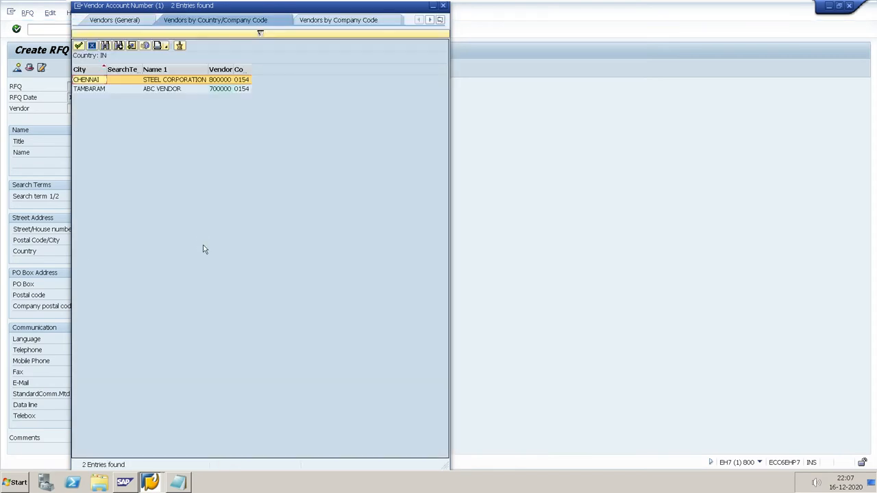
{"action": "double_click", "coordinate": [170, 89]}
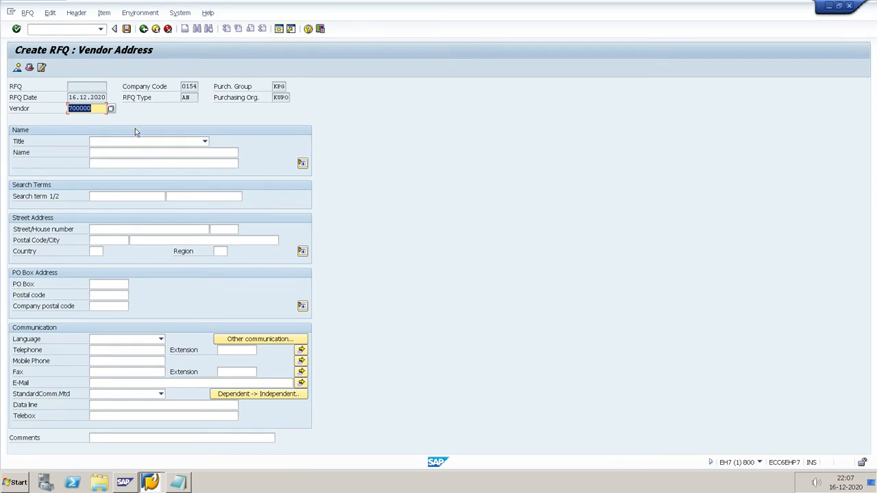
{"action": "key", "text": "Return"}
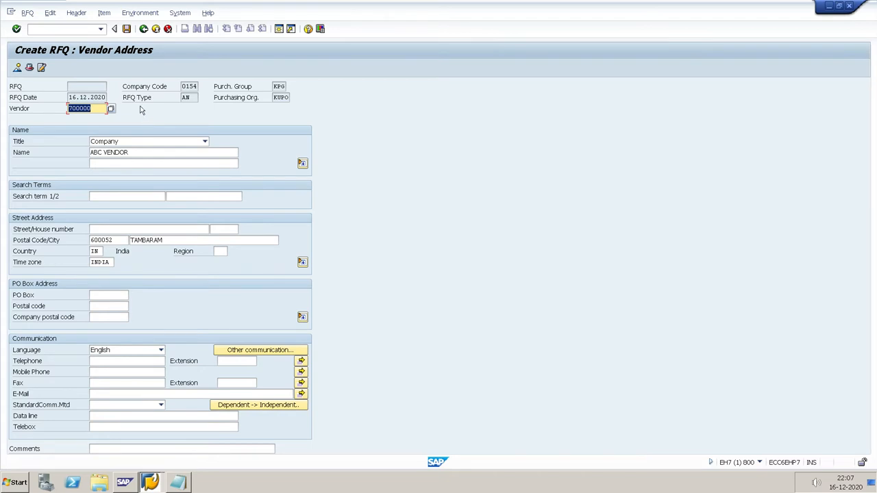
Save the RFQ for ABC VENDOR, agreeing to save it without a message record
{"action": "left_click", "coordinate": [126, 29]}
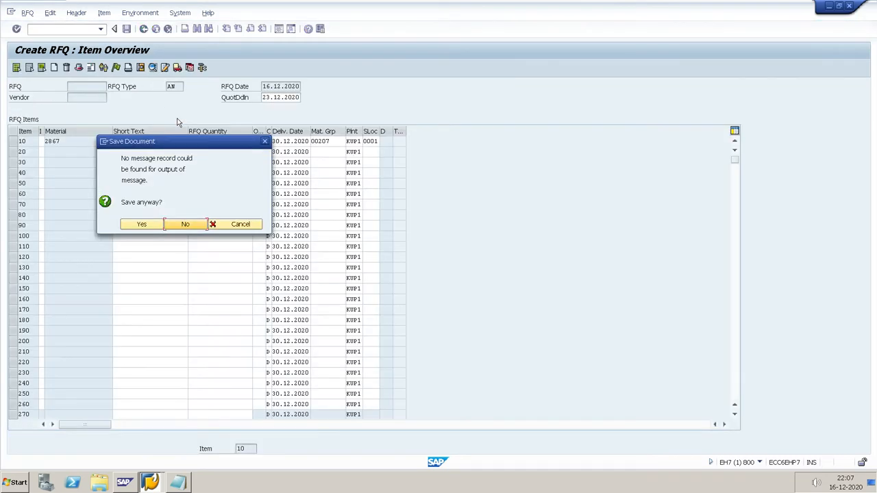
{"action": "left_click", "coordinate": [142, 225]}
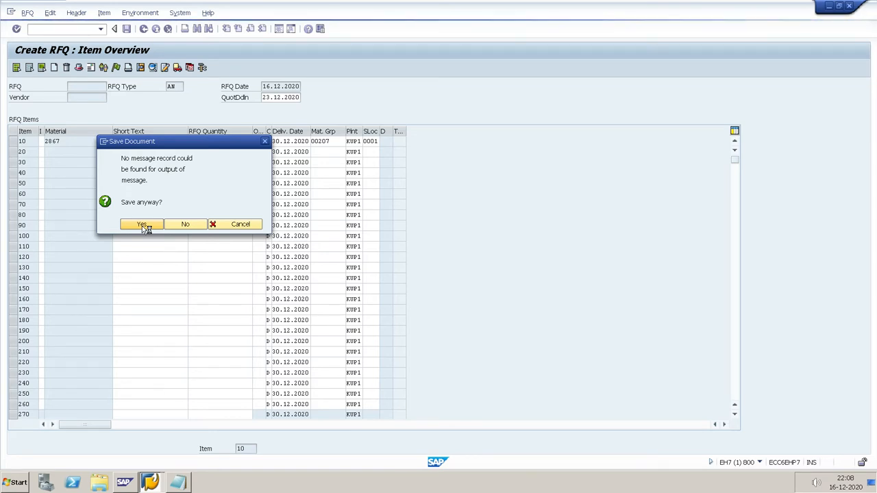
{"action": "left_click", "coordinate": [142, 225]}
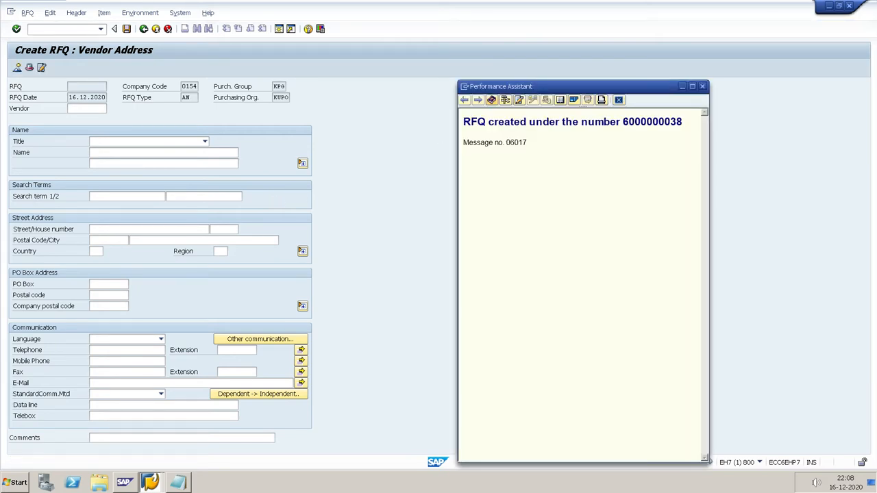
Copy the new RFQ's number from its creation message into Notepad under the label "RFQ 1 -" and return to SAP
{"action": "left_click_drag", "start_coordinate": [623, 122], "coordinate": [684, 127]}
{"action": "key", "text": "ctrl+c"}
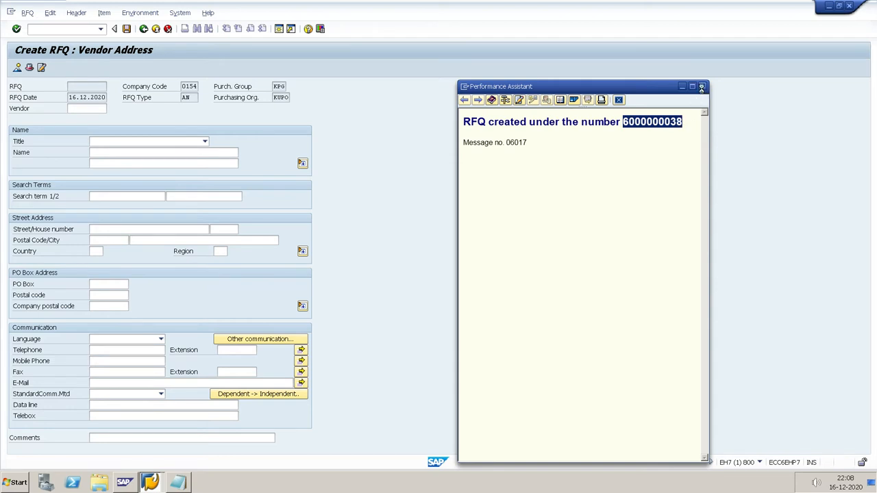
{"action": "left_click", "coordinate": [702, 86]}
{"action": "left_click", "coordinate": [184, 485]}
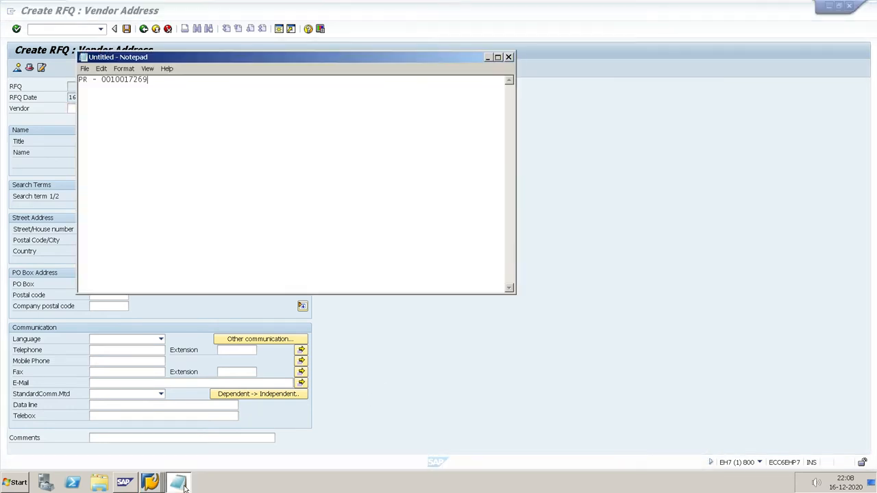
{"action": "type", "text": "RFQ 1 -"}
{"action": "key", "text": "ctrl+v"}
{"action": "key", "text": "alt+Tab"}
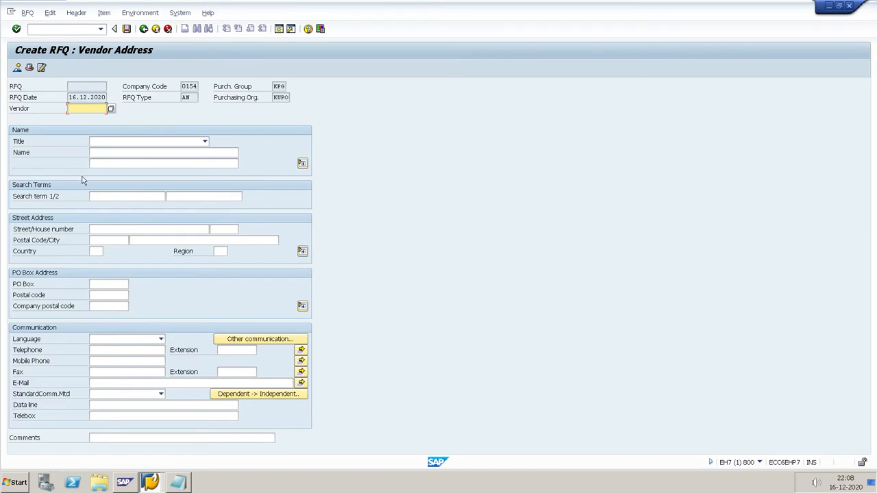
{"action": "left_click", "coordinate": [110, 110]}
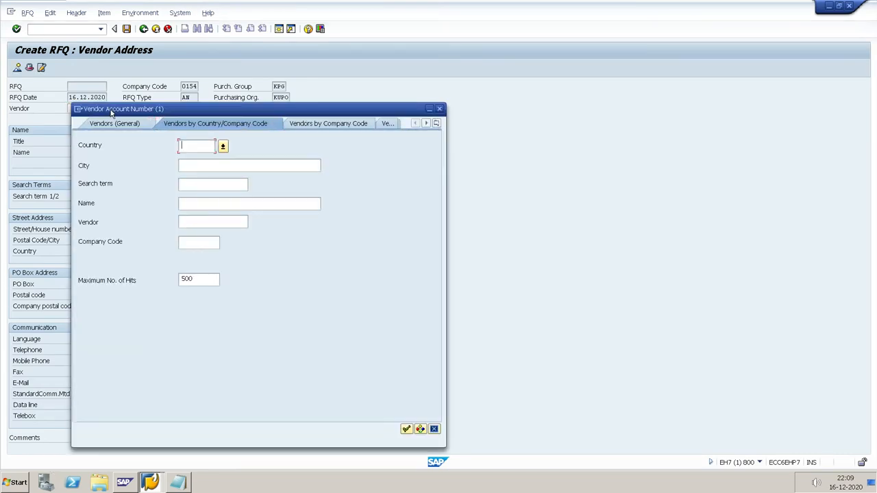
{"action": "left_click", "coordinate": [195, 241]}
{"action": "type", "text": "0154"}
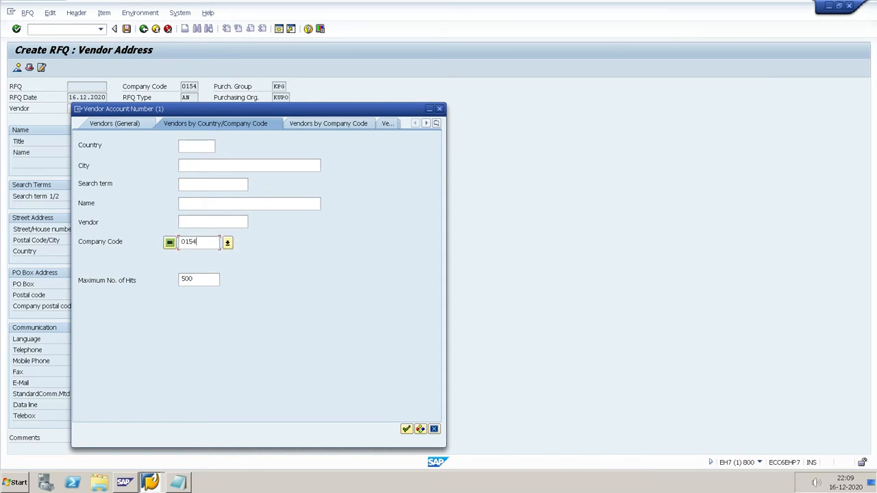
{"action": "key", "text": "Return"}
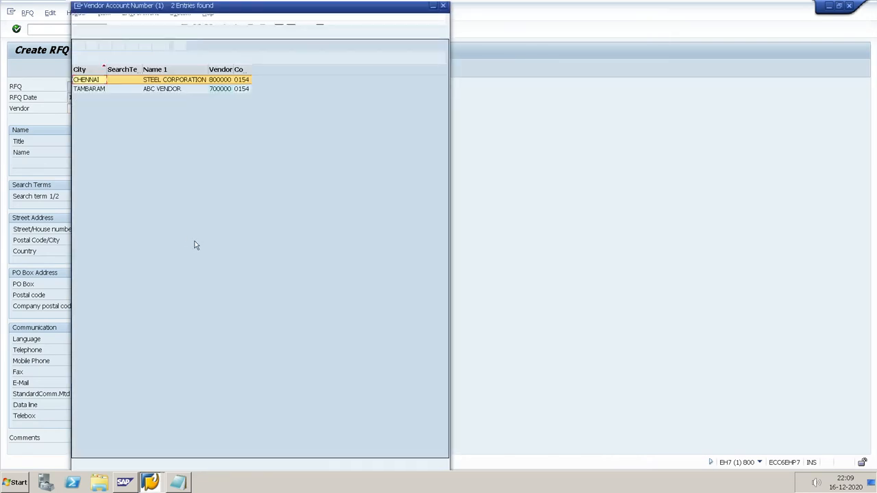
{"action": "left_click", "coordinate": [176, 89]}
{"action": "double_click", "coordinate": [177, 89]}
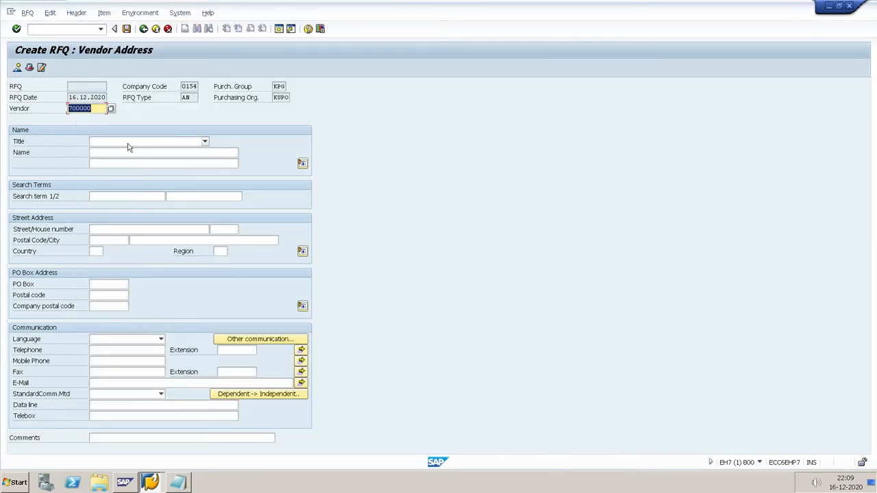
Assign STEEL CORPORATION in Chennai from company code 0154 as vendor and save the second RFQ without a message record
{"action": "key", "text": "F4"}
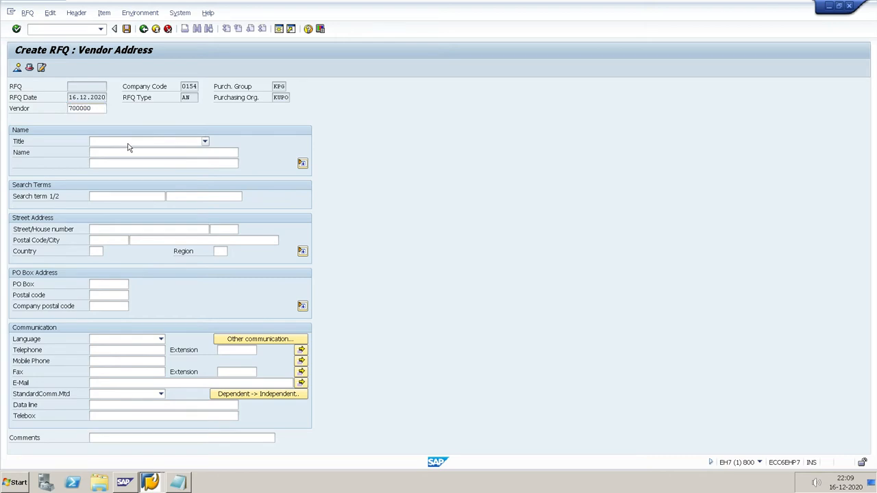
{"action": "left_click", "coordinate": [199, 243]}
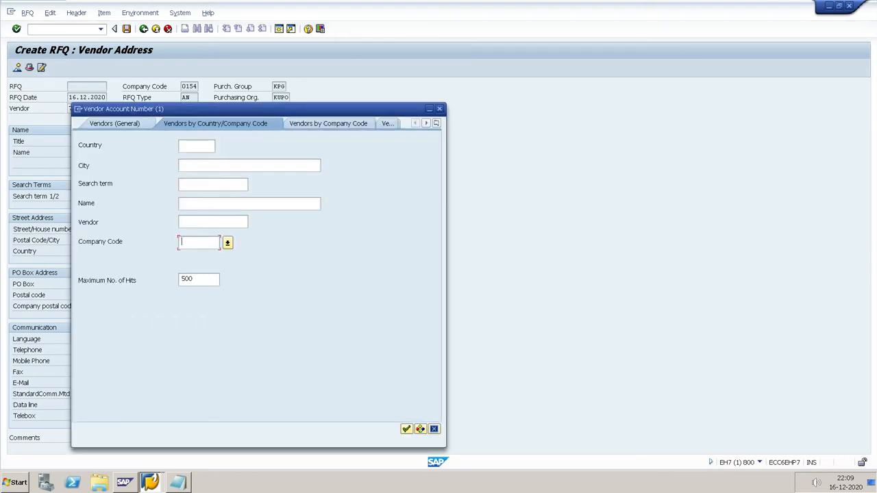
{"action": "type", "text": "0154"}
{"action": "key", "text": "Return"}
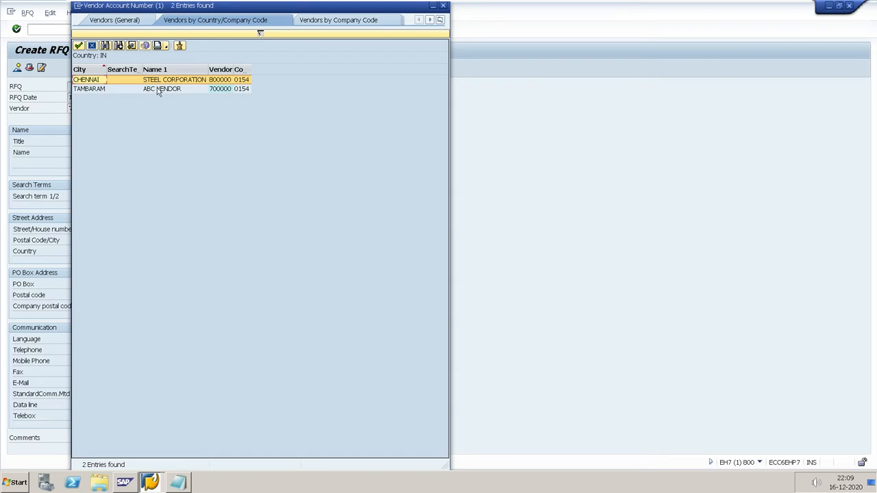
{"action": "double_click", "coordinate": [159, 81]}
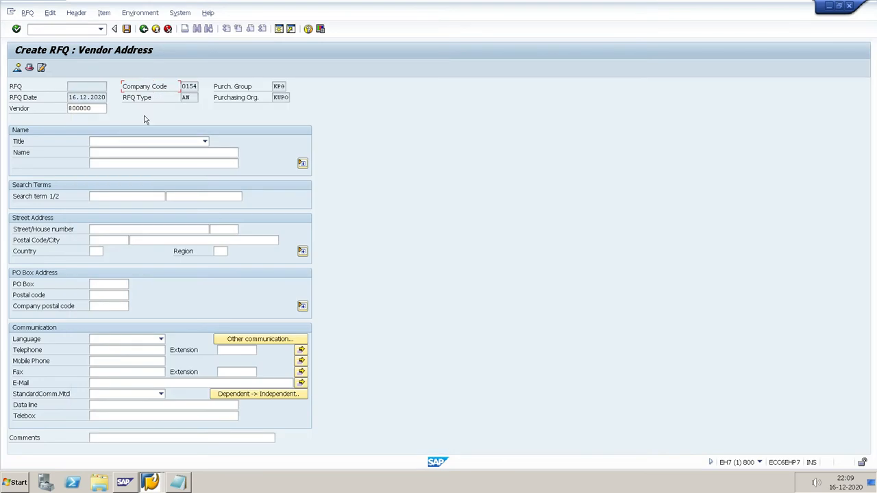
{"action": "key", "text": "Return"}
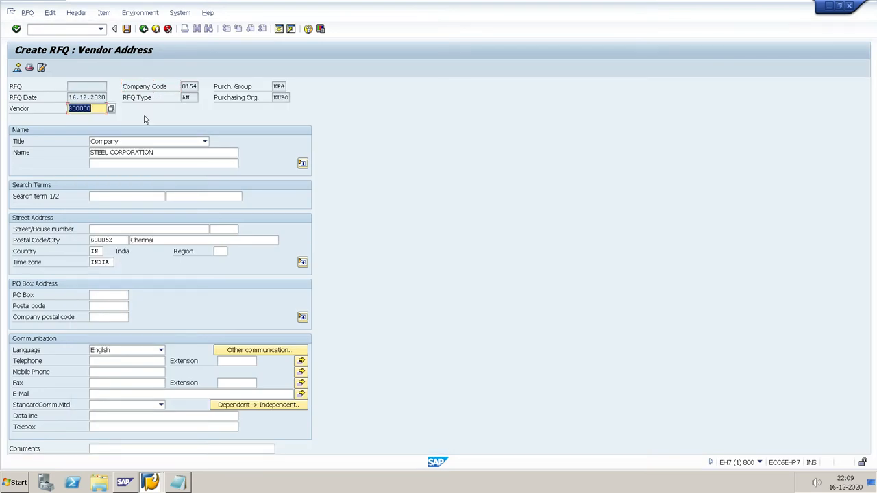
{"action": "left_click", "coordinate": [126, 32]}
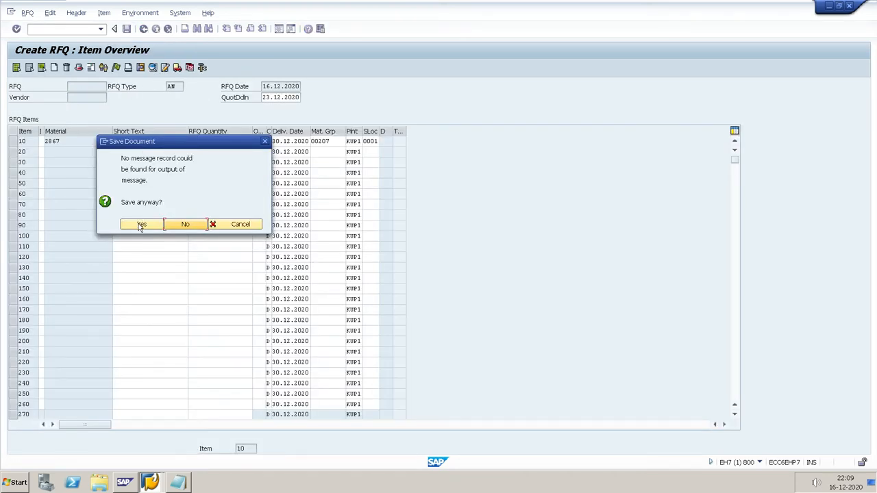
{"action": "left_click", "coordinate": [141, 225]}
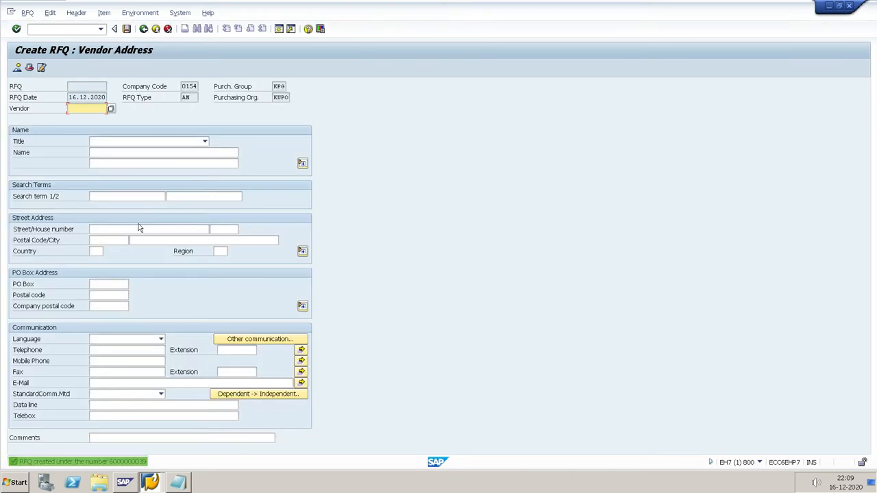
Copy the second RFQ's number from its creation message into a new Notepad line labelled "RFQ 2 -" and return to SAP
{"action": "double_click", "coordinate": [129, 462]}
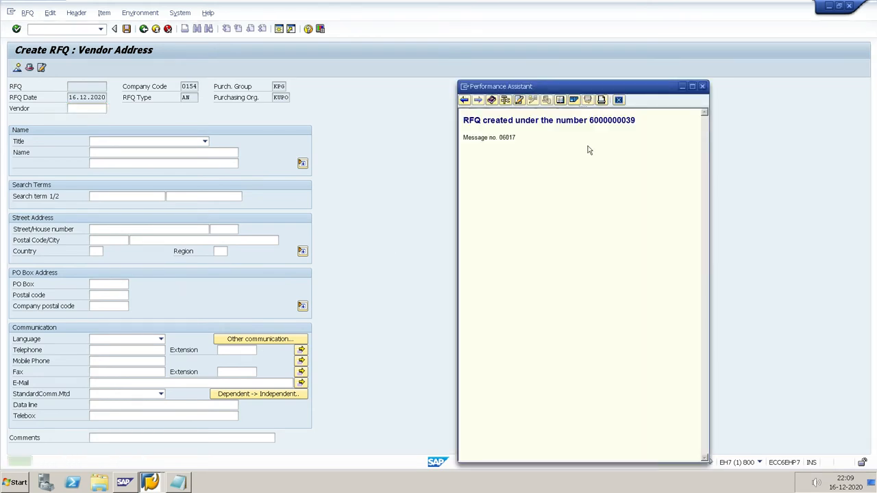
{"action": "left_click_drag", "start_coordinate": [590, 120], "coordinate": [639, 122]}
{"action": "key", "text": "ctrl+c"}
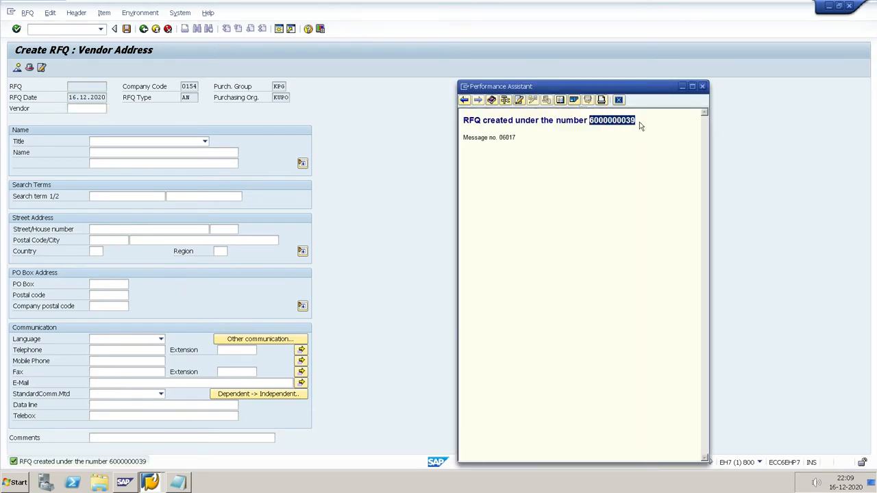
{"action": "left_click", "coordinate": [703, 86]}
{"action": "key", "text": "alt+Tab"}
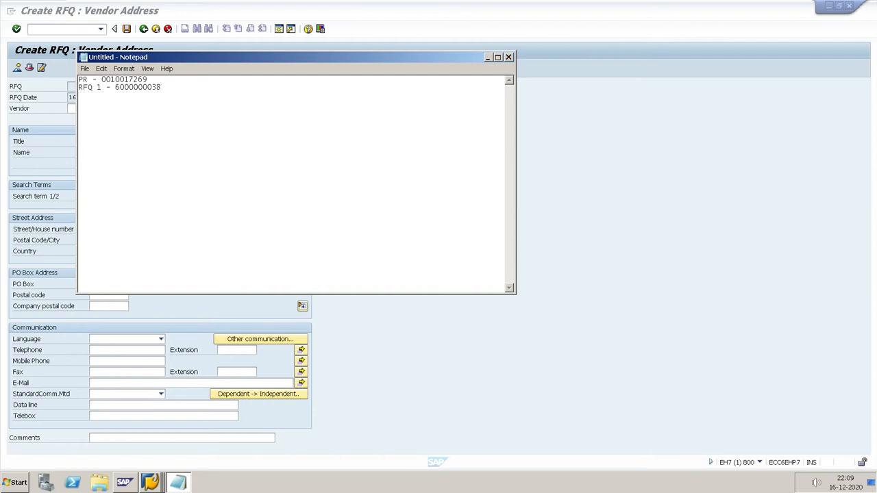
{"action": "key", "text": "Return"}
{"action": "type", "text": "RFQ 2 -"}
{"action": "key", "text": "ctrl+v"}
{"action": "key", "text": "Return"}
{"action": "key", "text": "alt+Tab"}
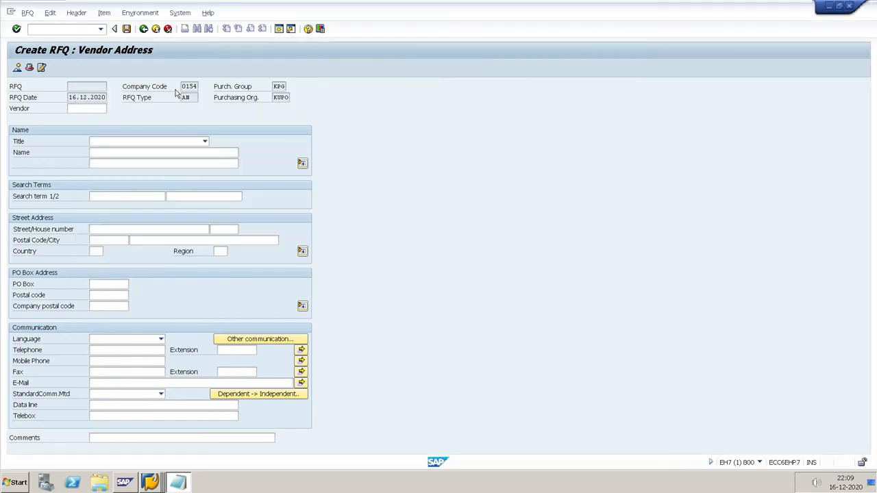
Exit RFQ creation and start transaction ME47 to maintain quotations
{"action": "left_click", "coordinate": [145, 28]}
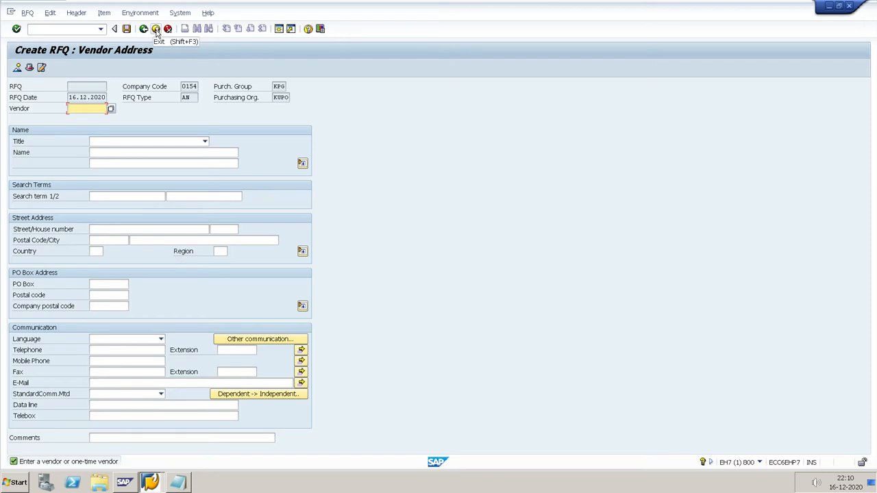
{"action": "left_click", "coordinate": [156, 29]}
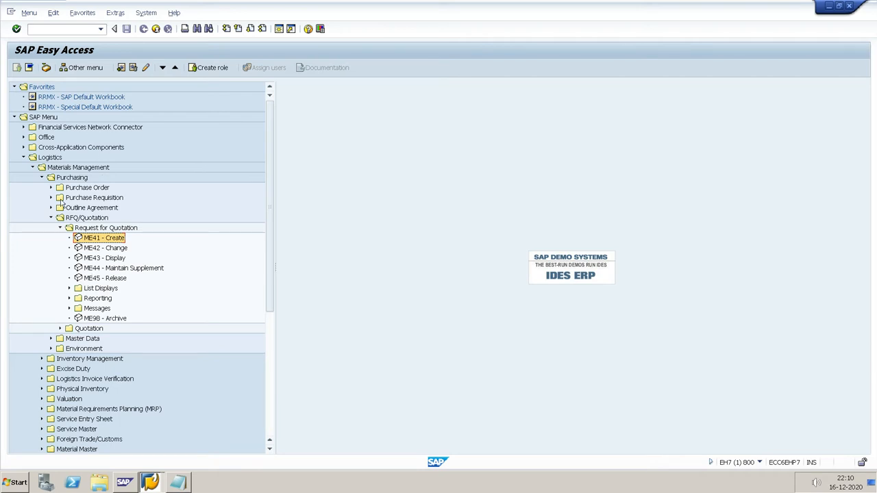
{"action": "left_click", "coordinate": [29, 29]}
{"action": "type", "text": "ME47"}
{"action": "key", "text": "Return"}
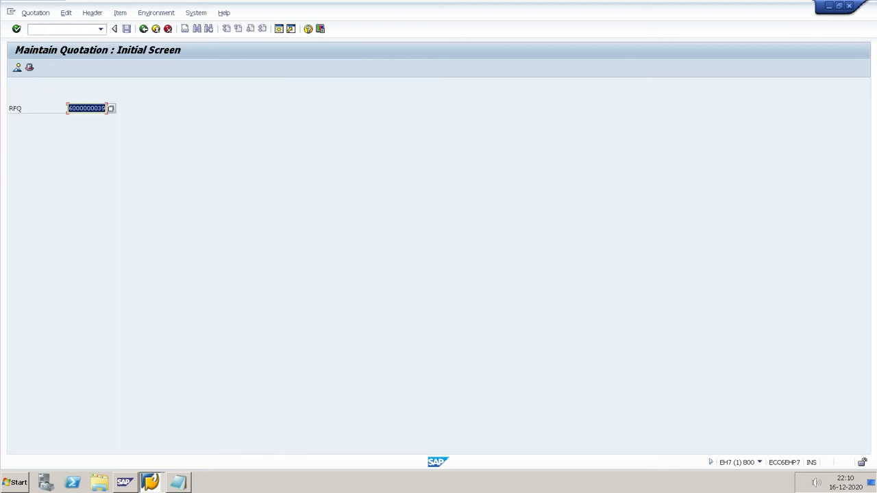
Check the RFQ numbers noted in Notepad and open the quotation for the first RFQ, sent to ABC VENDOR
{"action": "key", "text": "alt+Tab"}
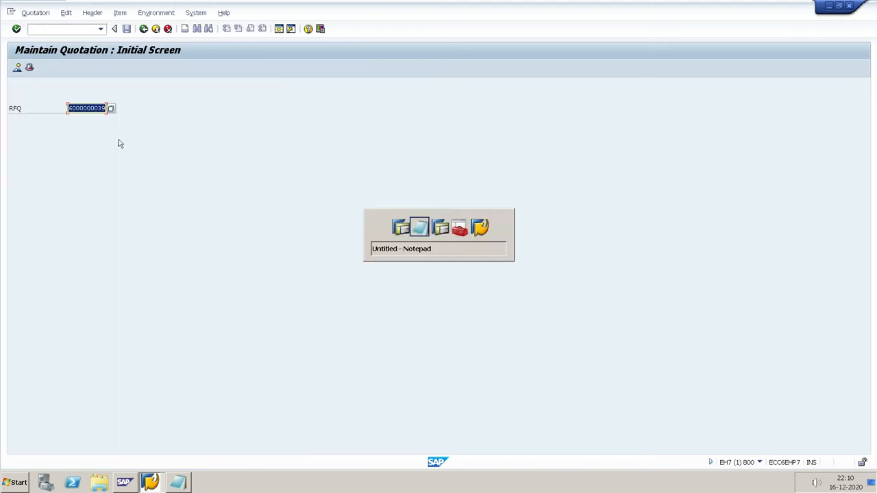
{"action": "key", "text": "alt+Tab"}
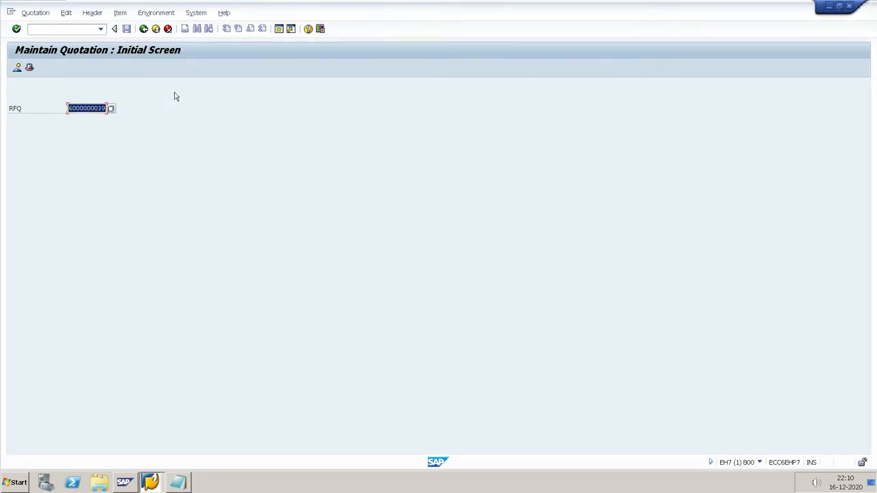
{"action": "key", "text": "Right"}
{"action": "key", "text": "BackSpace"}
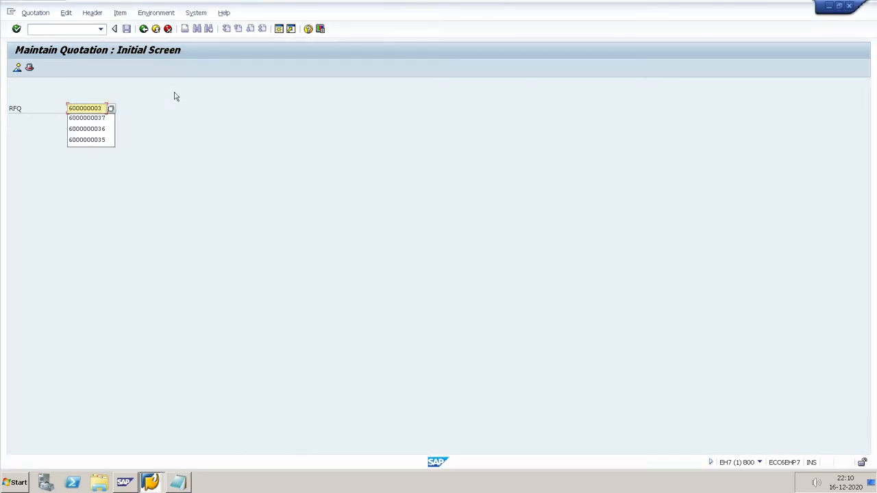
{"action": "type", "text": "8"}
{"action": "key", "text": "Return"}
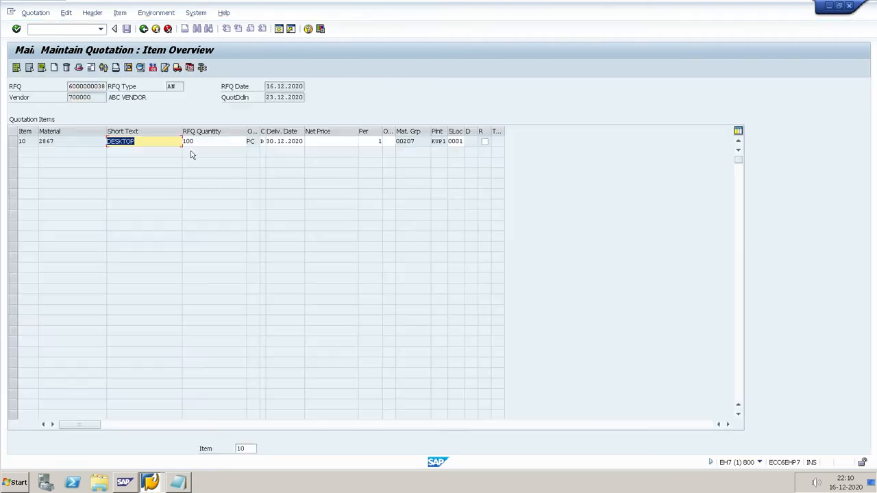
Set the net price of the DESKTOP item to 150 and save ABC VENDOR's quotation
{"action": "left_click", "coordinate": [332, 142]}
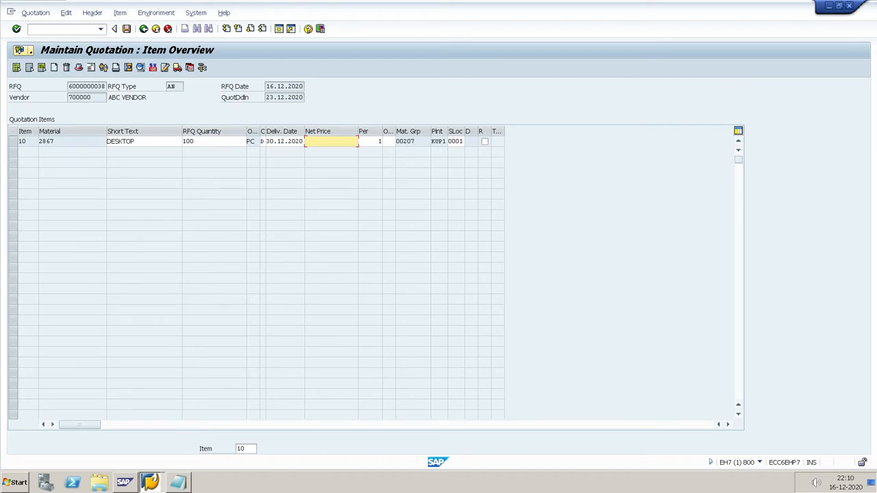
{"action": "type", "text": "150"}
{"action": "key", "text": "Return"}
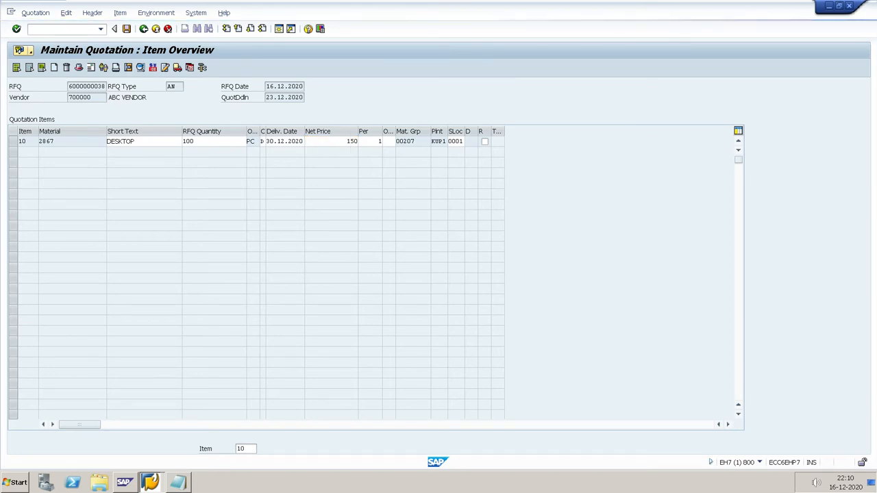
{"action": "left_click", "coordinate": [127, 30]}
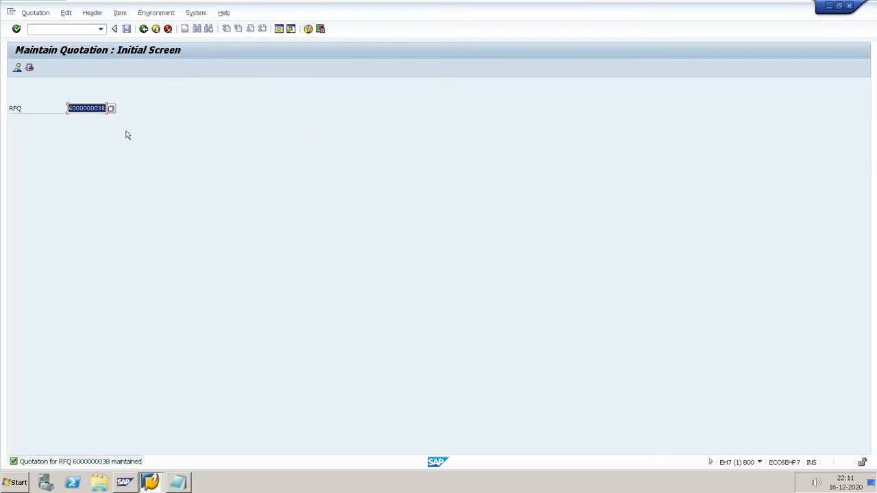
Open the quotation for the second RFQ, sent to STEEL CORPORATION, set the DESKTOP item's net price to 100 and save
{"action": "key", "text": "End"}
{"action": "key", "text": "BackSpace"}
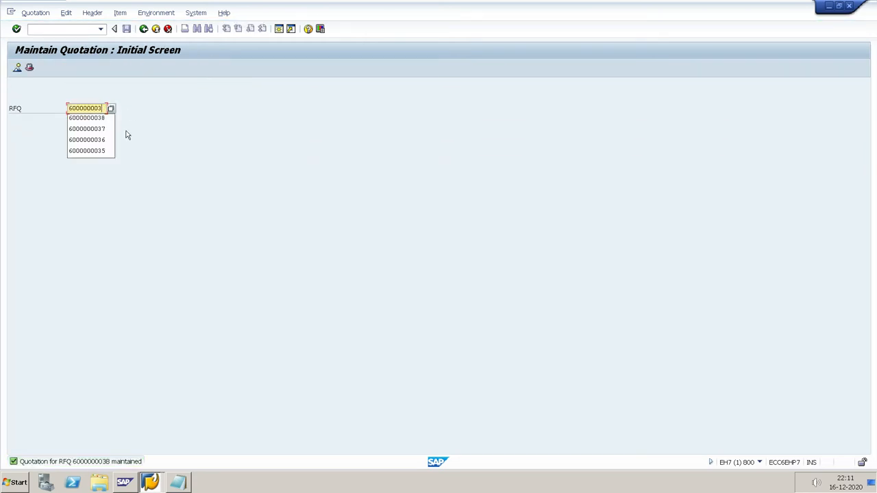
{"action": "type", "text": "9"}
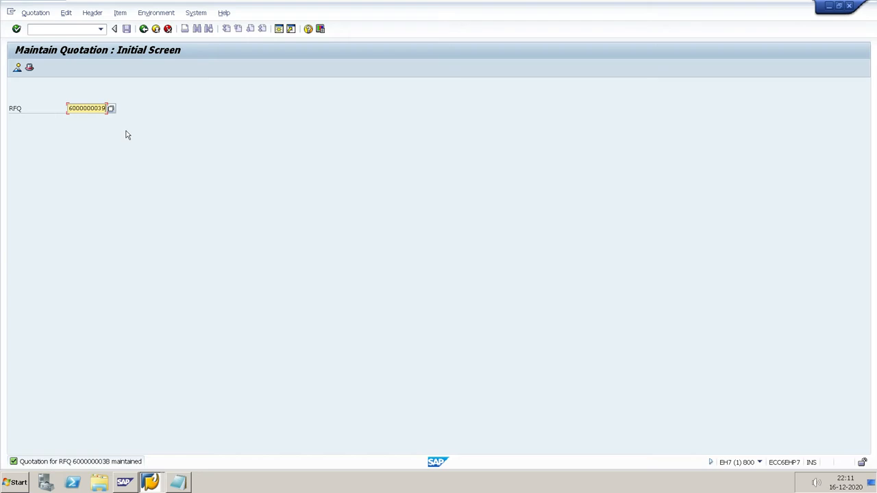
{"action": "key", "text": "Return"}
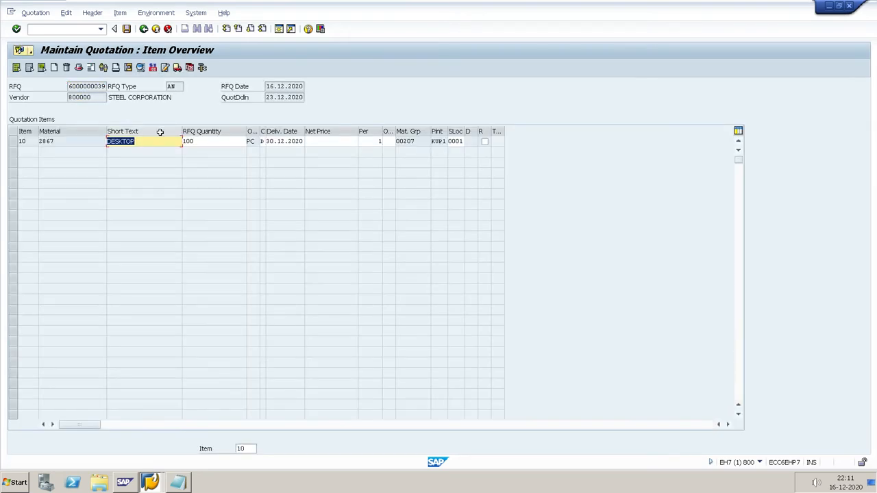
{"action": "left_click", "coordinate": [358, 141]}
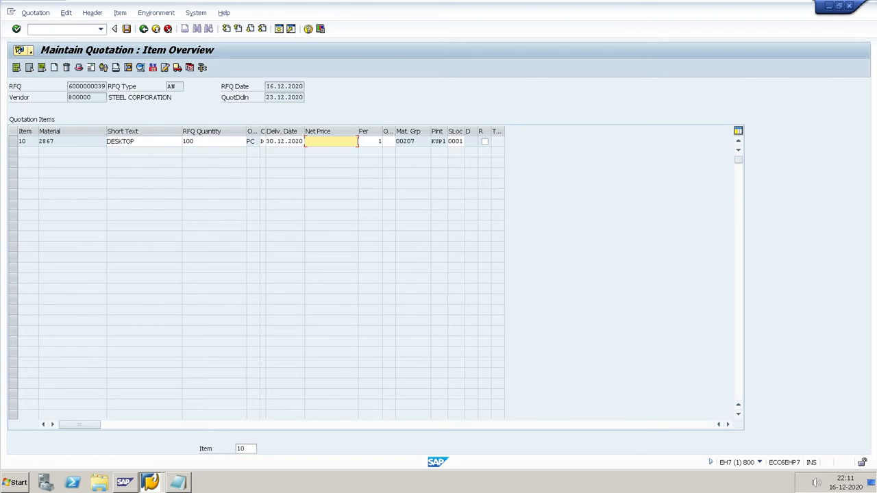
{"action": "type", "text": "100"}
{"action": "key", "text": "Return"}
{"action": "left_click", "coordinate": [127, 30]}
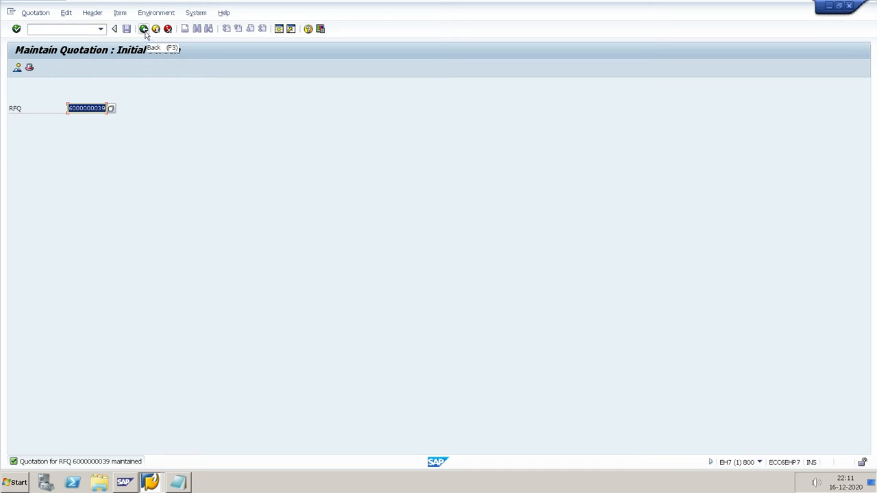
Exit quotation maintenance, start transaction ME49 and run the price comparison for collective RFQ 0002
{"action": "left_click", "coordinate": [144, 29]}
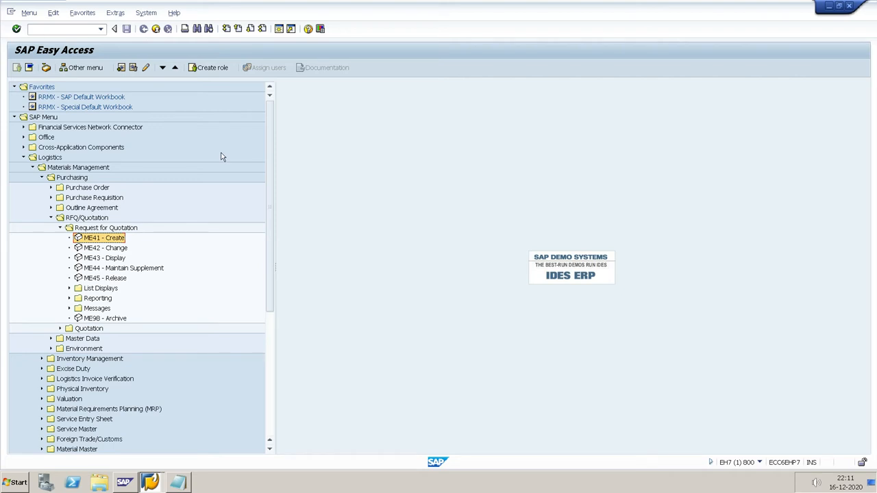
{"action": "left_click", "coordinate": [29, 29]}
{"action": "type", "text": "ME49"}
{"action": "key", "text": "Return"}
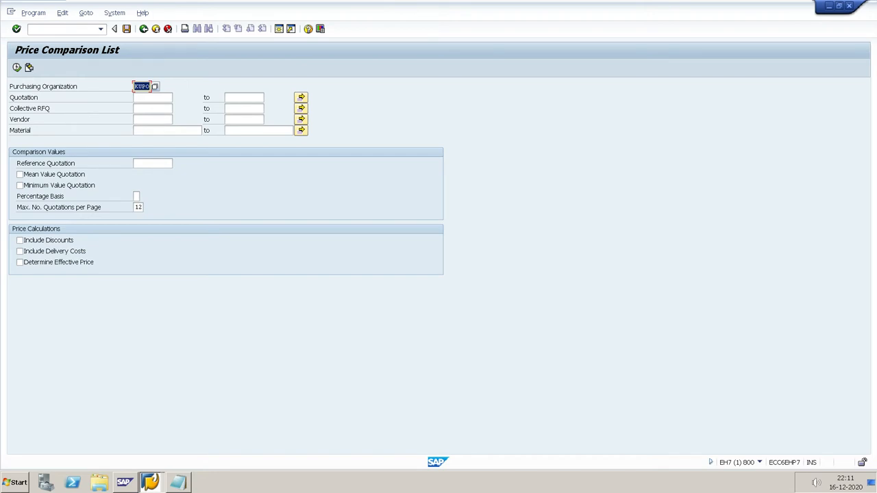
{"action": "left_click", "coordinate": [152, 109]}
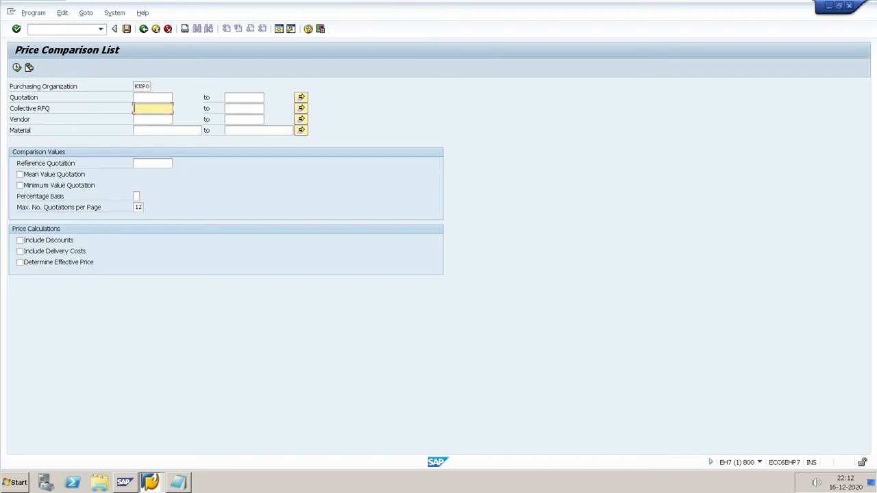
{"action": "type", "text": "0002"}
{"action": "key", "text": "ctrl+a"}
{"action": "left_click", "coordinate": [18, 68]}
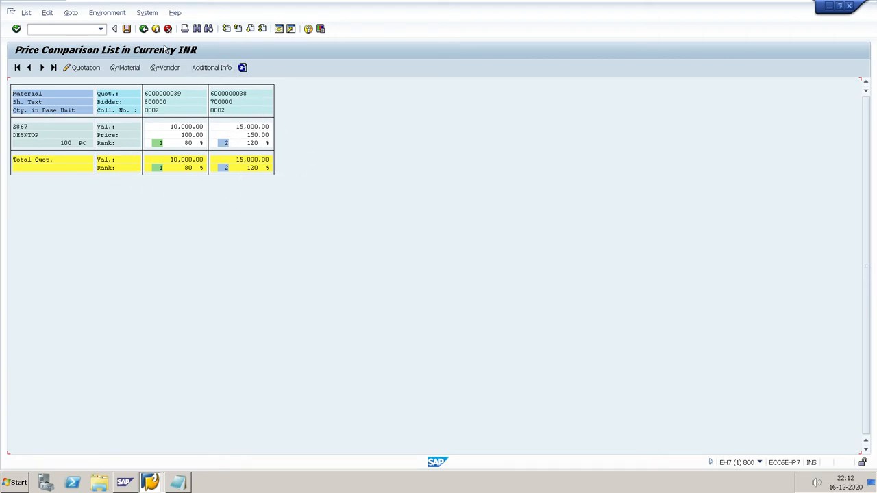
Rerun the price comparison for collective RFQ 0002 with Minimum Value Quotation as the comparison value
{"action": "left_click", "coordinate": [144, 29]}
{"action": "left_click", "coordinate": [144, 30]}
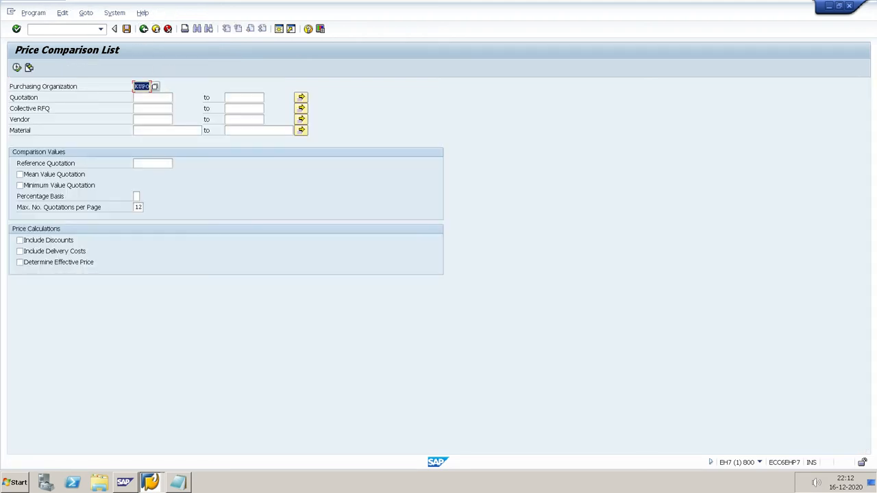
{"action": "left_click", "coordinate": [20, 186]}
{"action": "left_click", "coordinate": [153, 109]}
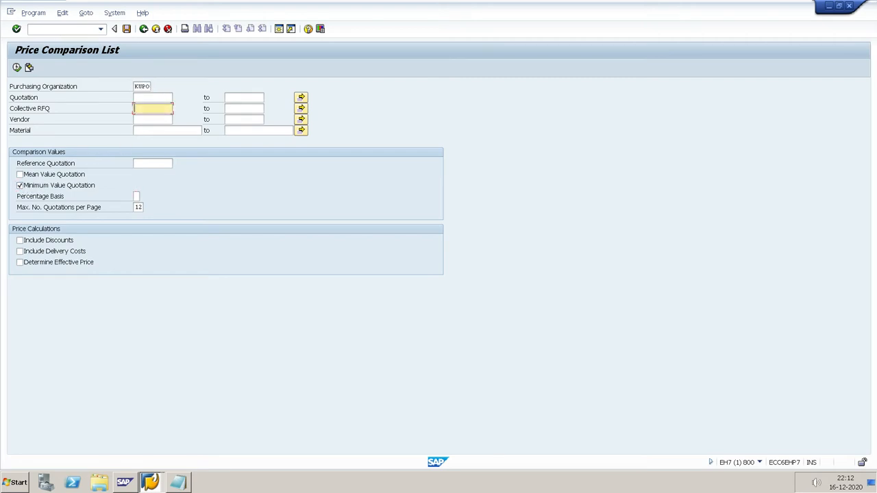
{"action": "key", "text": "Down"}
{"action": "key", "text": "Return"}
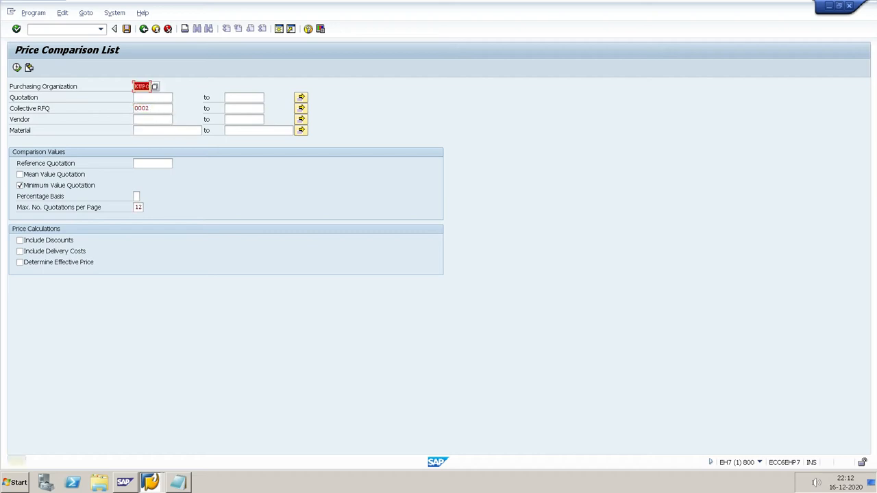
{"action": "left_click", "coordinate": [17, 67]}
{"action": "left_click", "coordinate": [17, 68]}
{"action": "left_click", "coordinate": [17, 67]}
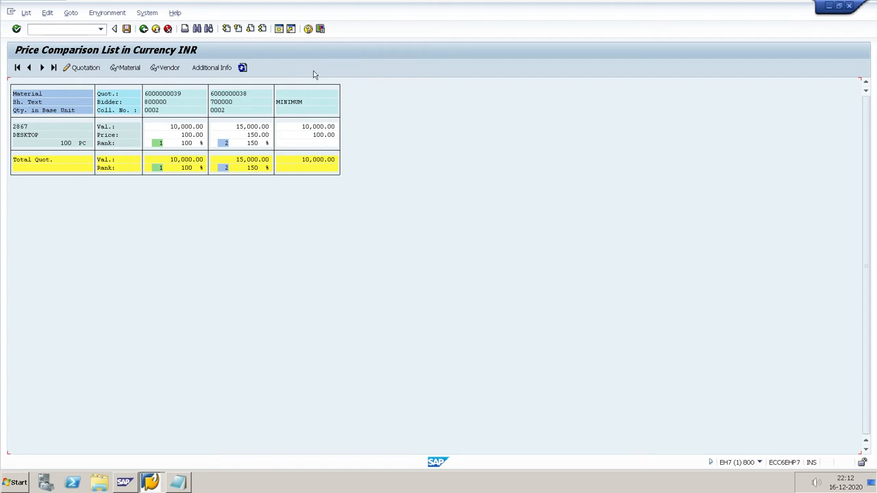
Exit the price comparison and start transaction ME21N to create a purchase order
{"action": "left_click", "coordinate": [143, 28]}
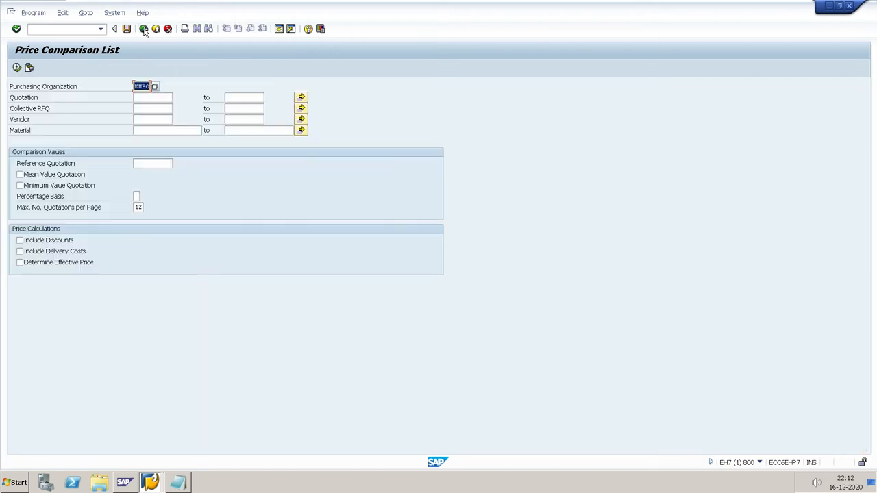
{"action": "left_click", "coordinate": [144, 29]}
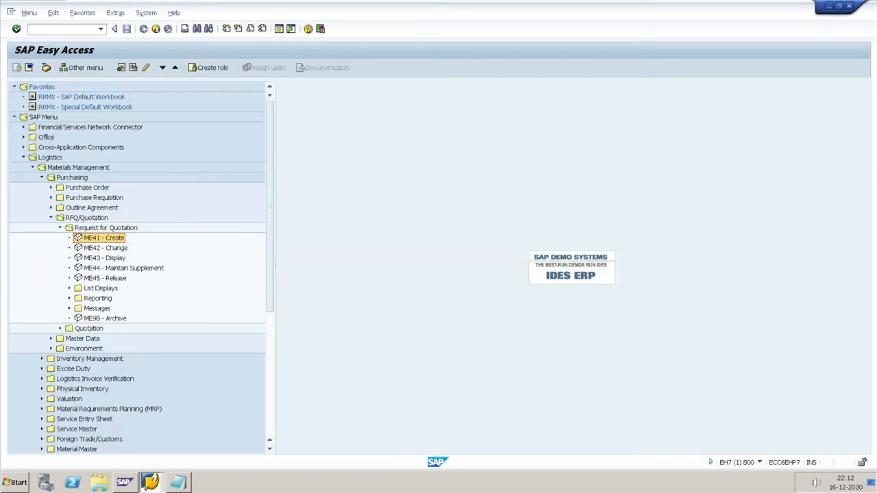
{"action": "left_click", "coordinate": [63, 29]}
{"action": "type", "text": "ME21N"}
{"action": "key", "text": "Return"}
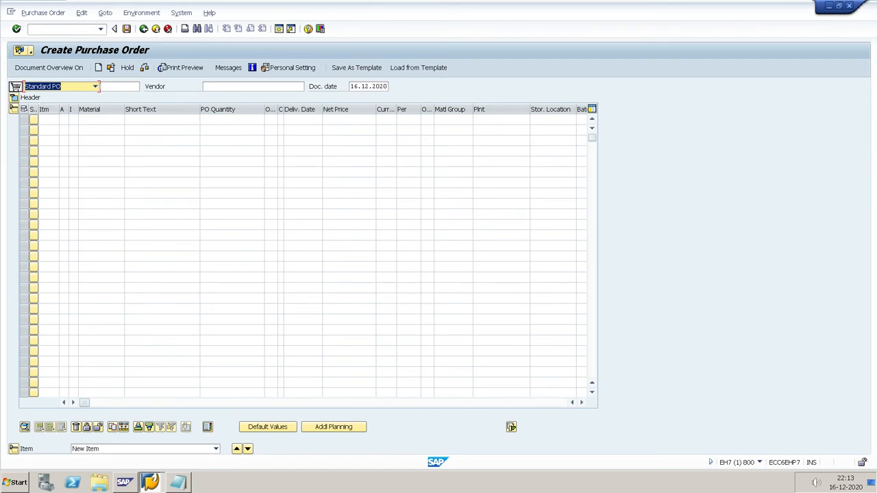
Turn on the document overview for the purchase order and list My purchase requisitions in it
{"action": "left_click", "coordinate": [48, 71]}
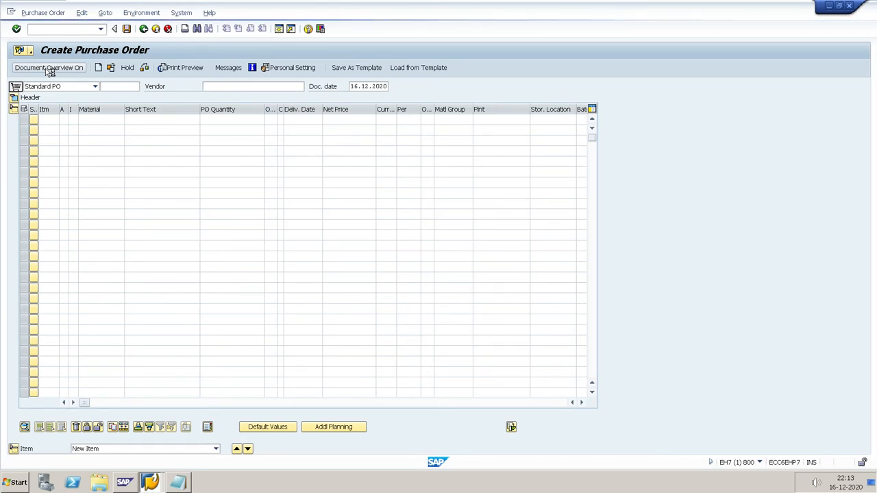
{"action": "left_click", "coordinate": [48, 67]}
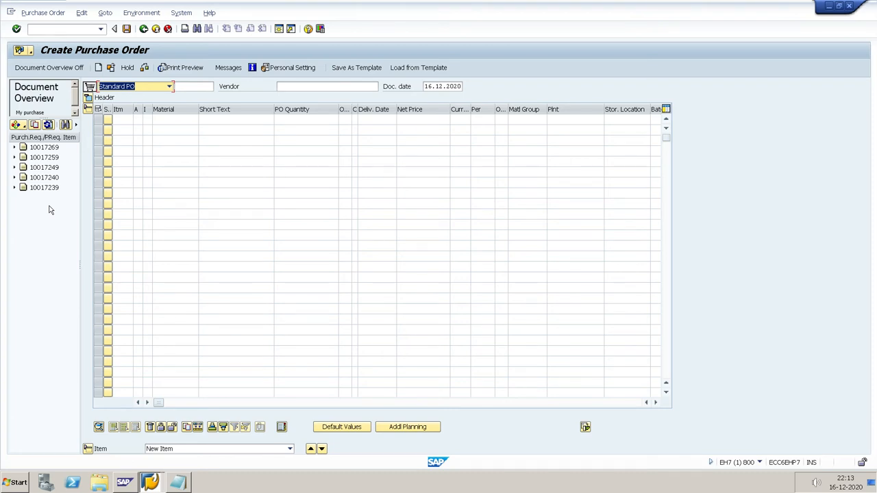
{"action": "left_click", "coordinate": [21, 128]}
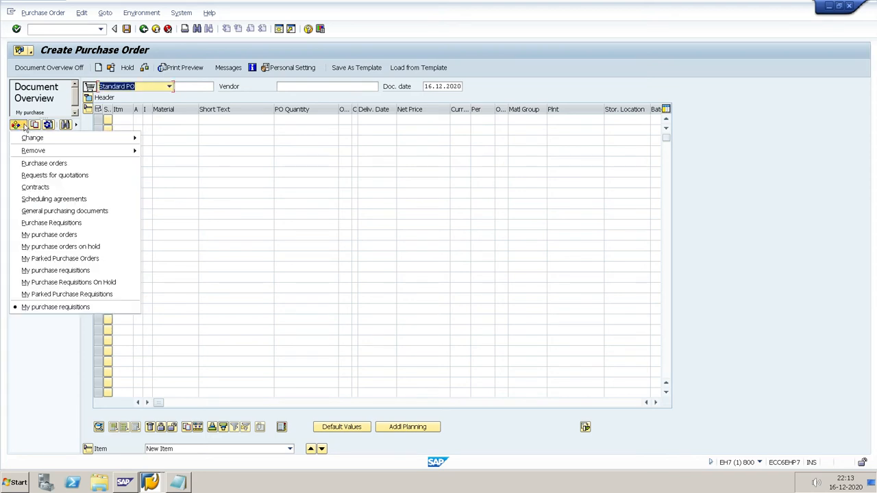
{"action": "left_click", "coordinate": [22, 128]}
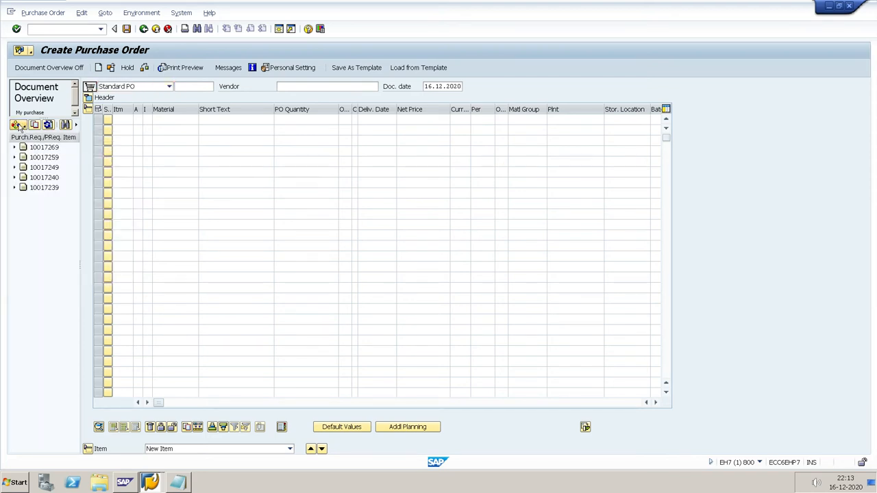
{"action": "left_click", "coordinate": [17, 126]}
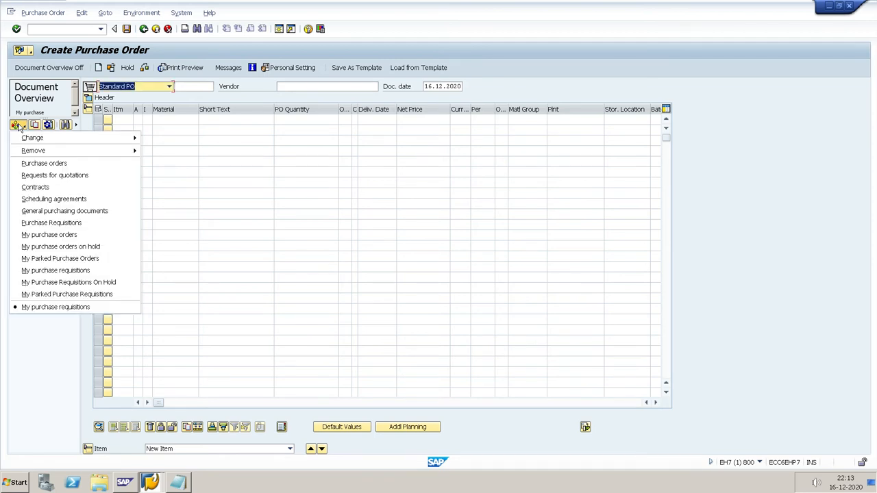
{"action": "left_click", "coordinate": [48, 272]}
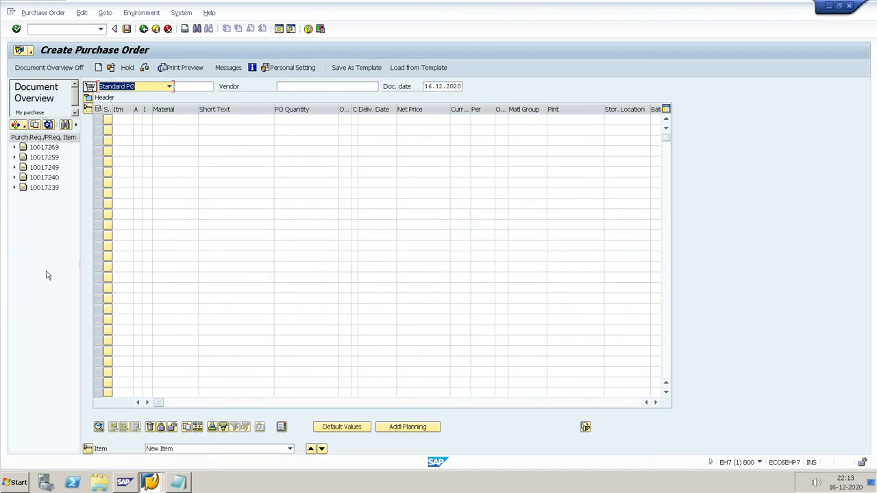
{"action": "left_click", "coordinate": [18, 125]}
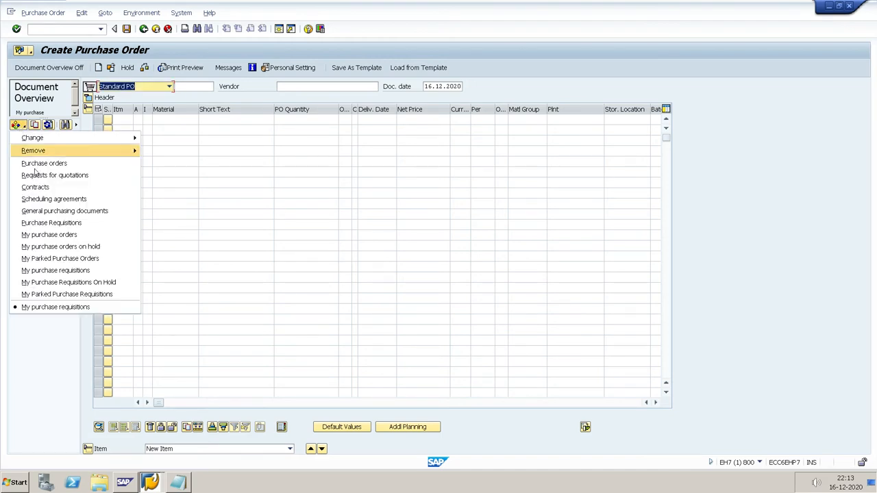
{"action": "left_click", "coordinate": [44, 271]}
Adopt the purchase requisition noted in Notepad into the purchase order and enter KUPO as its purchasing organization
{"action": "key", "text": "alt+Tab"}
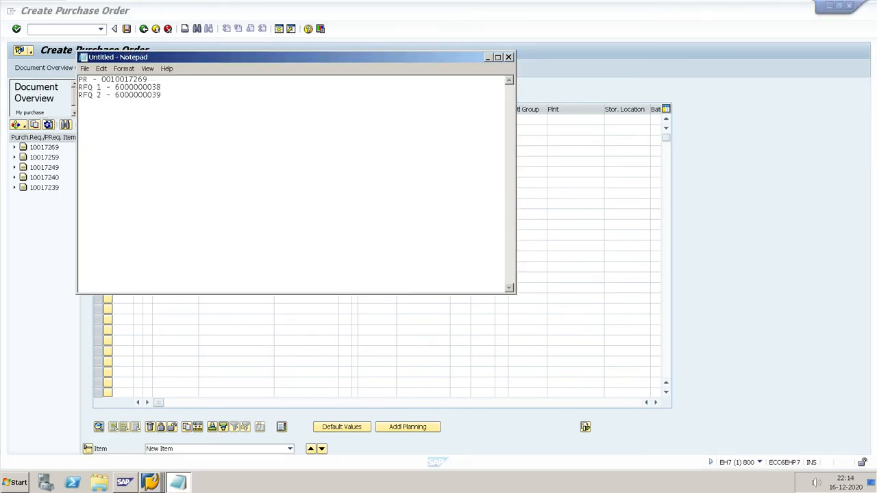
{"action": "key", "text": "alt+Tab"}
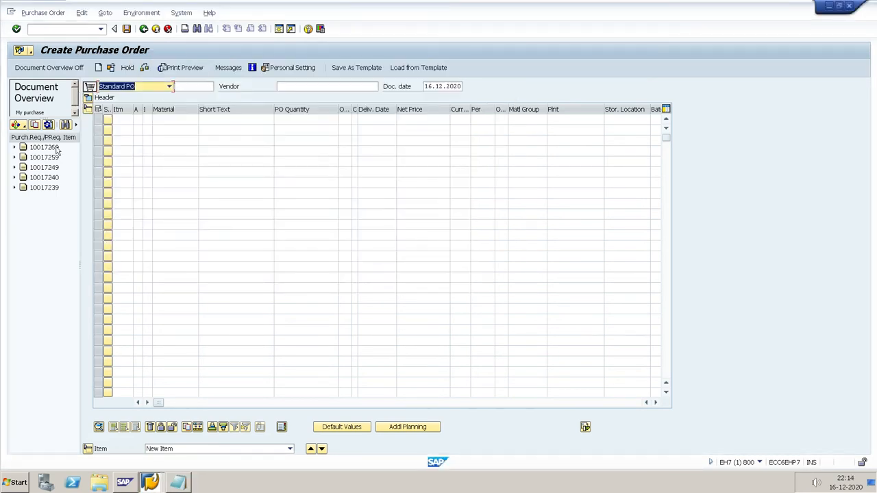
{"action": "left_click", "coordinate": [45, 147]}
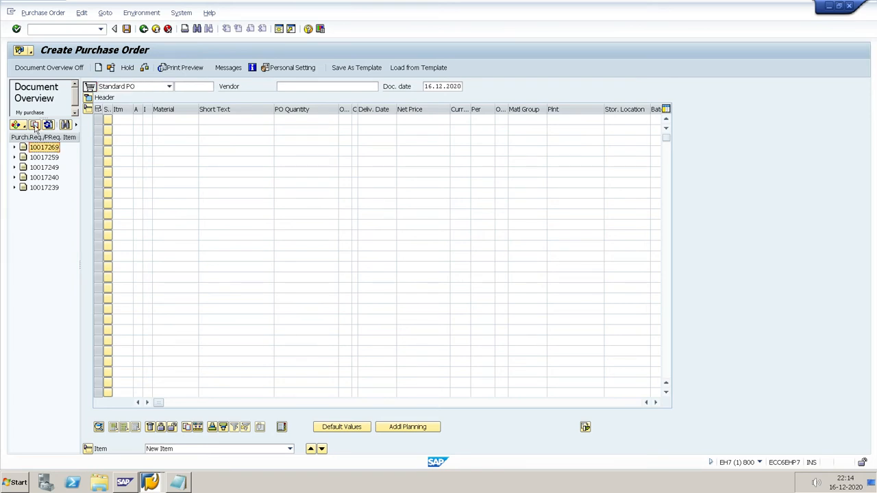
{"action": "left_click", "coordinate": [36, 128]}
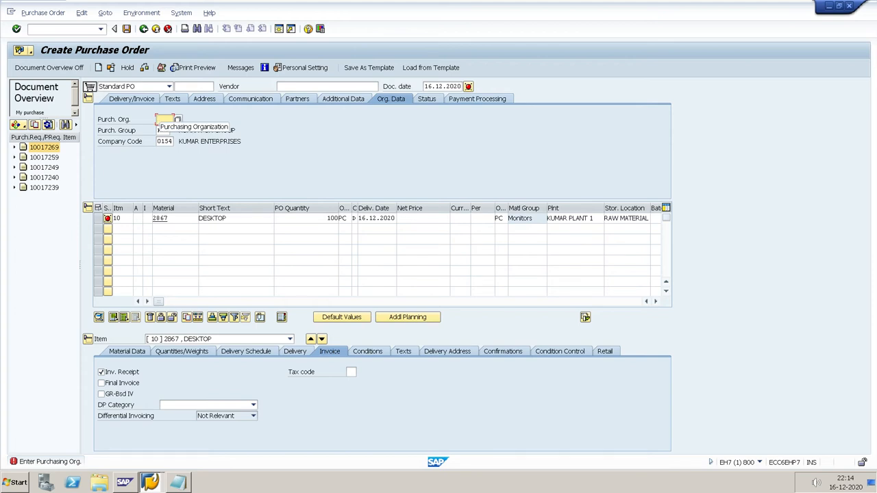
{"action": "type", "text": "KUPO"}
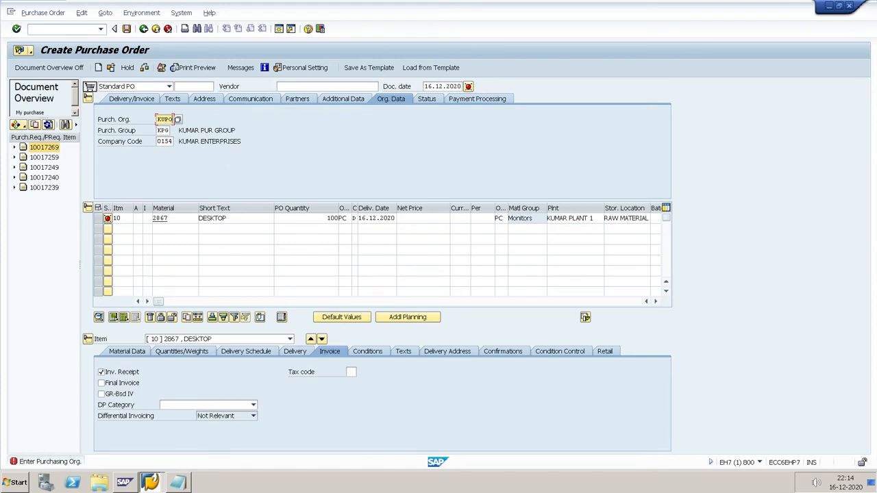
Switch to the second SAP session, leave the materials list, and start transaction ME49 for the price comparison
{"action": "left_click", "coordinate": [374, 86]}
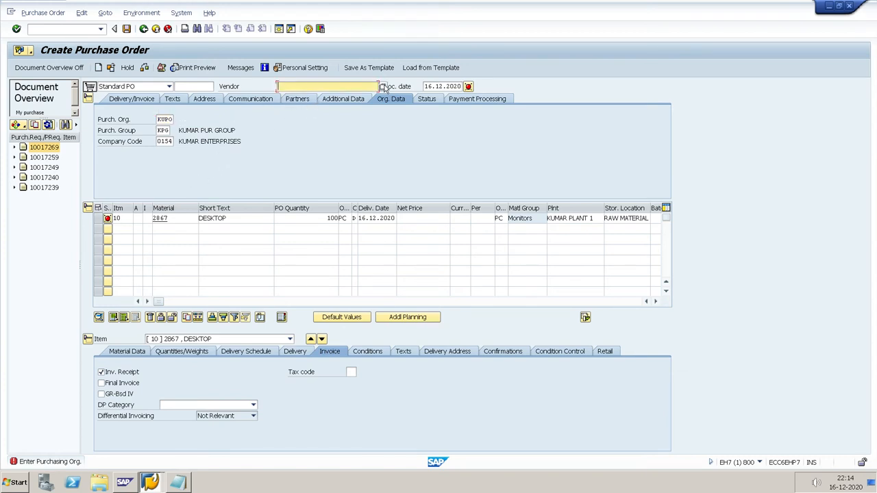
{"action": "key", "text": "alt+Tab"}
{"action": "key", "text": "alt+Tab"}
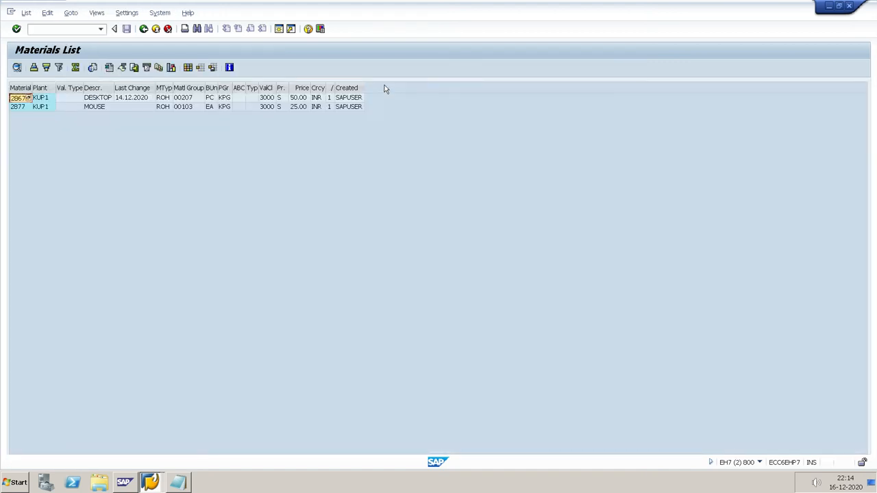
{"action": "key", "text": "F3"}
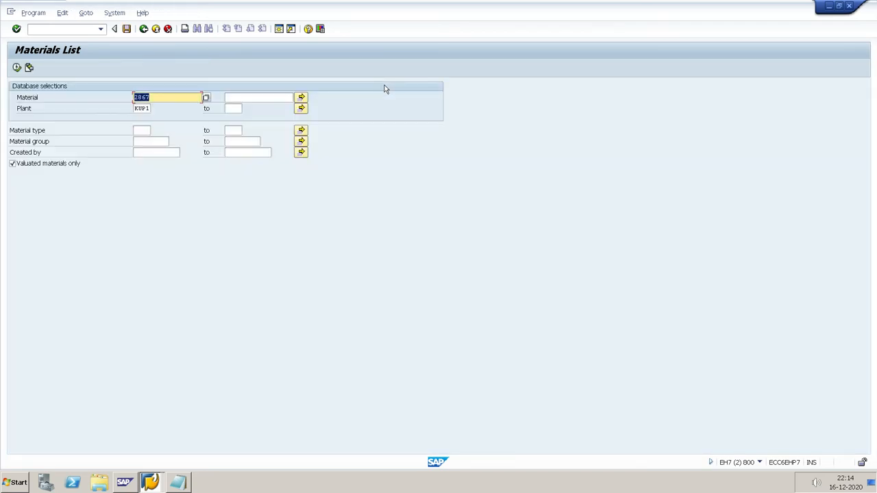
{"action": "key", "text": "F3"}
{"action": "type", "text": "ME"}
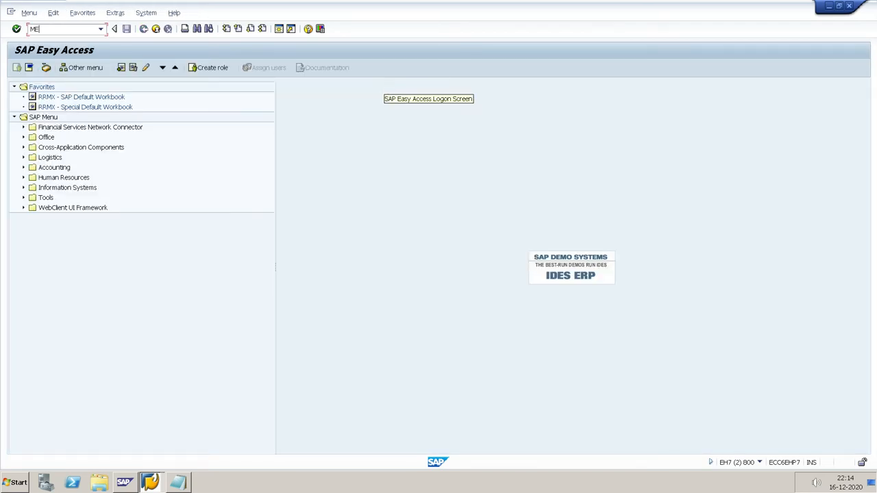
{"action": "type", "text": "49"}
{"action": "key", "text": "Return"}
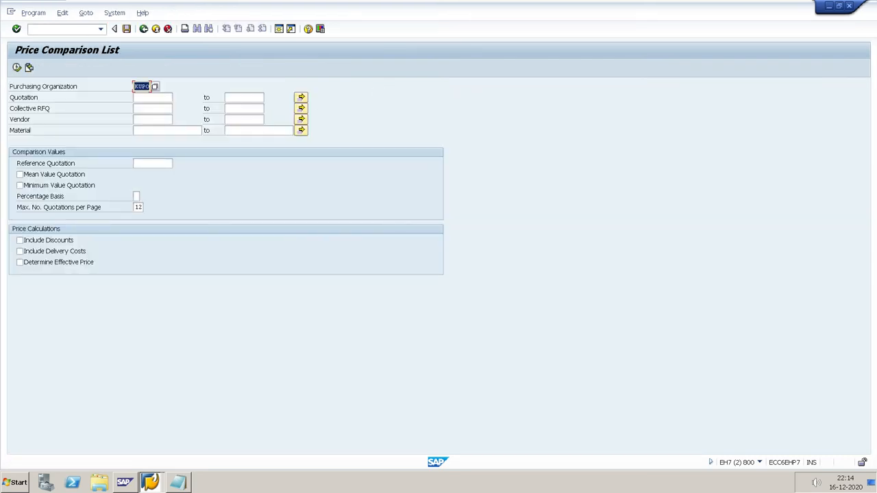
Run the price comparison list for purchasing organization KUPO and collective RFQ 0002
{"action": "left_click", "coordinate": [138, 109]}
{"action": "key", "text": "Down"}
{"action": "key", "text": "Return"}
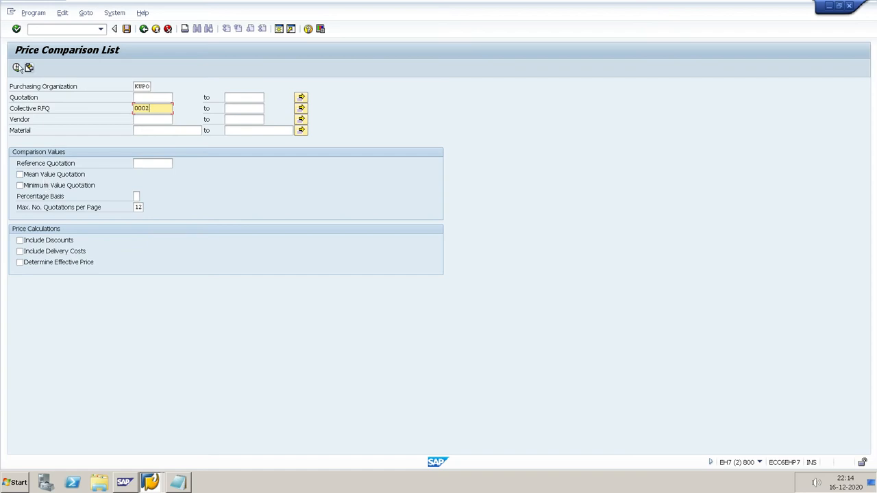
{"action": "left_click", "coordinate": [16, 67]}
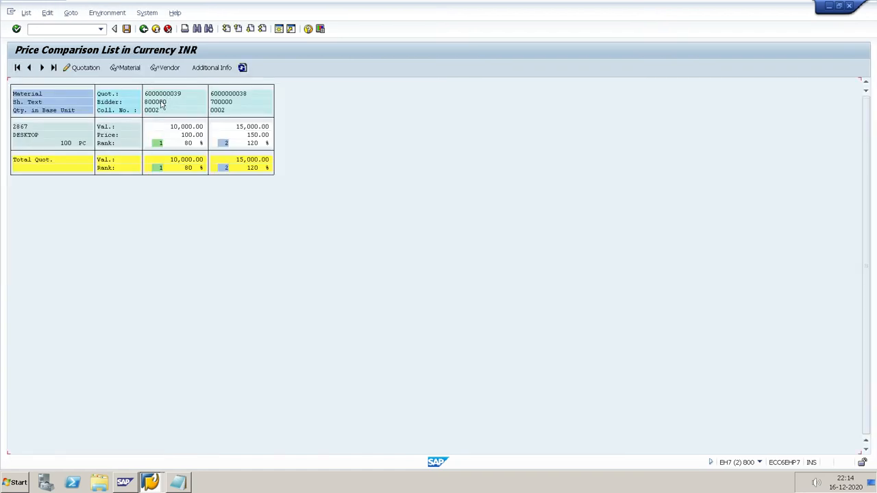
Copy the vendor number from the first-ranked quotation into the purchase order's vendor field and confirm it
{"action": "double_click", "coordinate": [162, 105]}
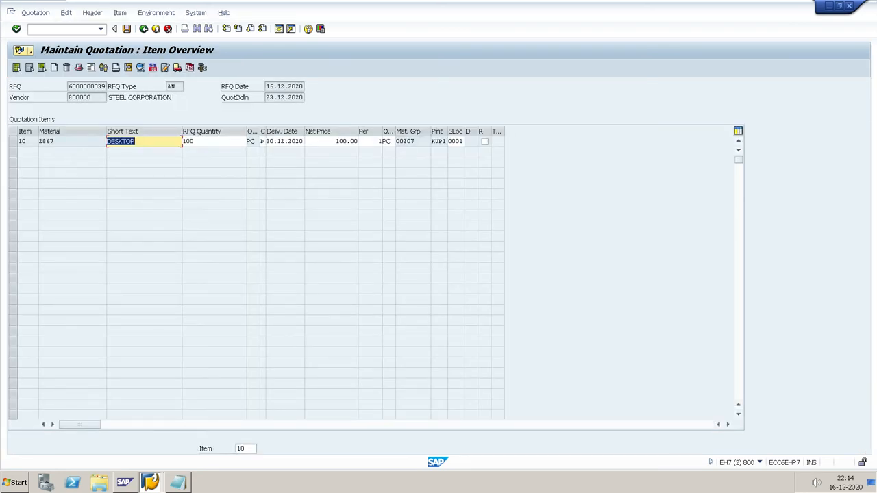
{"action": "left_click_drag", "start_coordinate": [93, 98], "coordinate": [67, 101]}
{"action": "key", "text": "ctrl+c"}
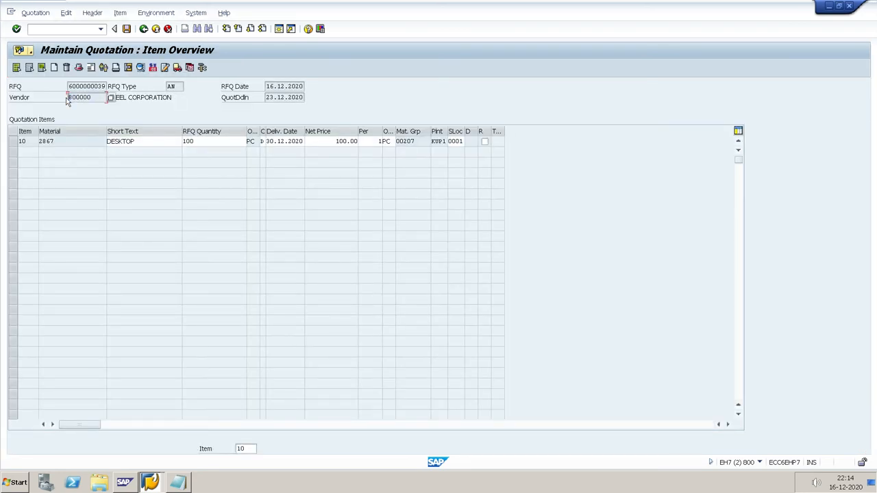
{"action": "key", "text": "alt+Tab"}
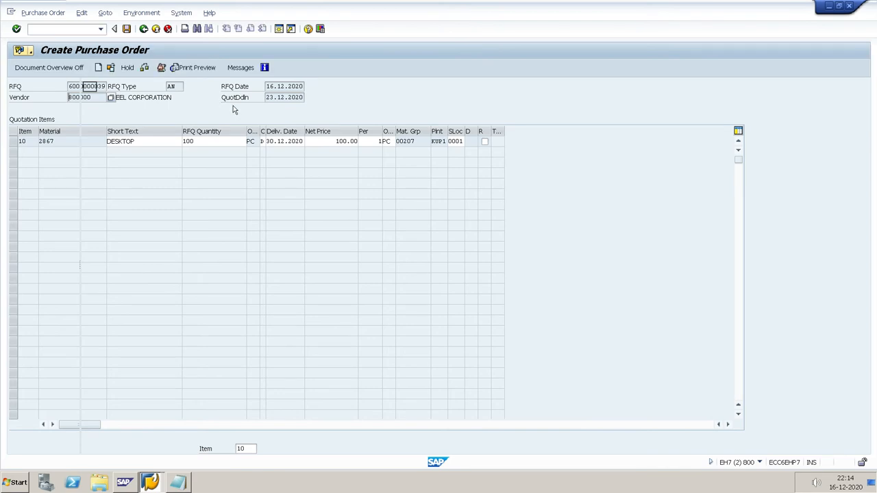
{"action": "key", "text": "ctrl+v"}
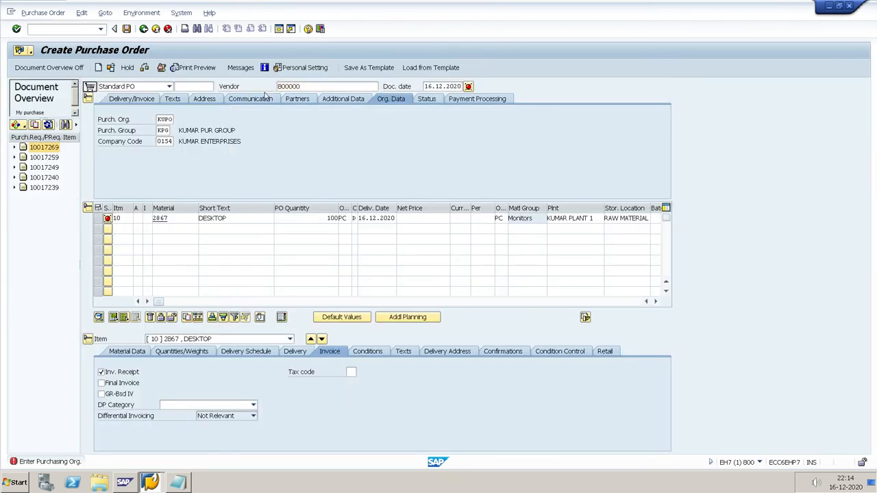
{"action": "key", "text": "Return"}
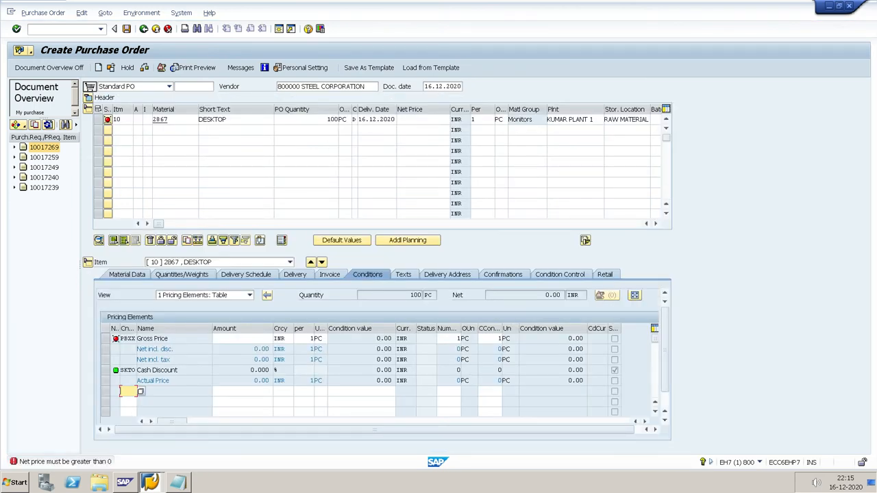
Set the DESKTOP item's net price to 100 INR and save the purchase order
{"action": "left_click", "coordinate": [423, 120]}
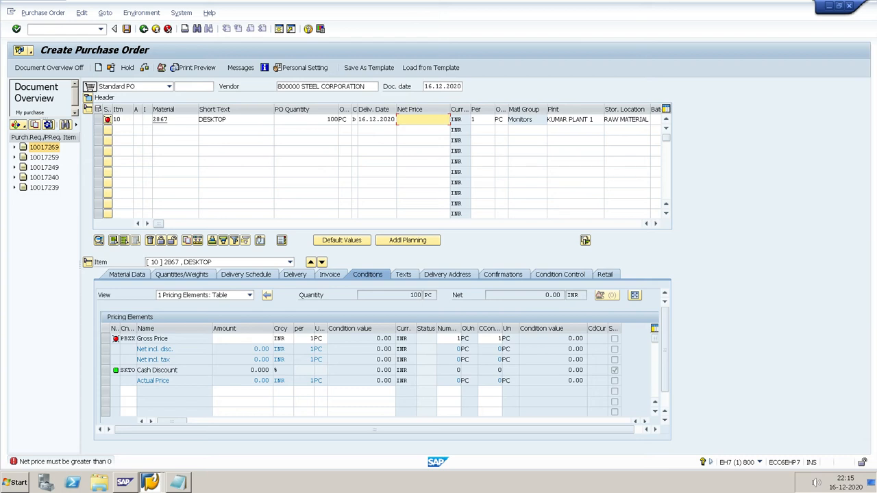
{"action": "type", "text": "100"}
{"action": "key", "text": "Return"}
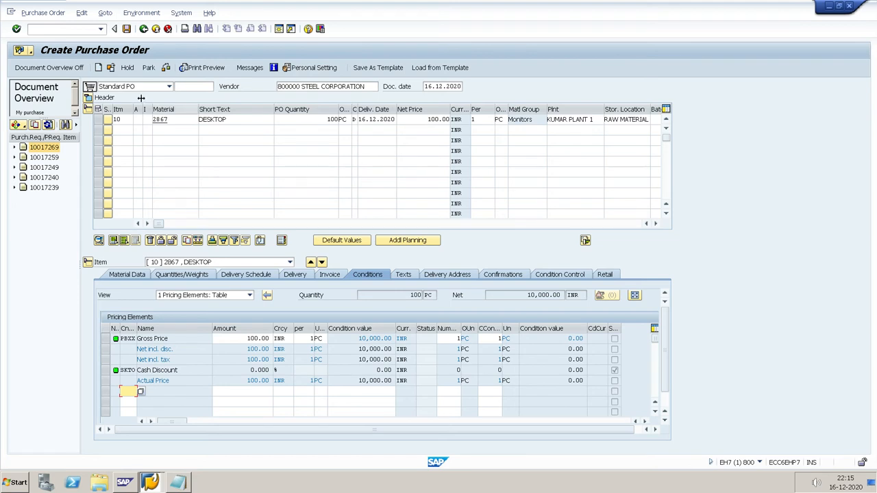
{"action": "left_click", "coordinate": [133, 30]}
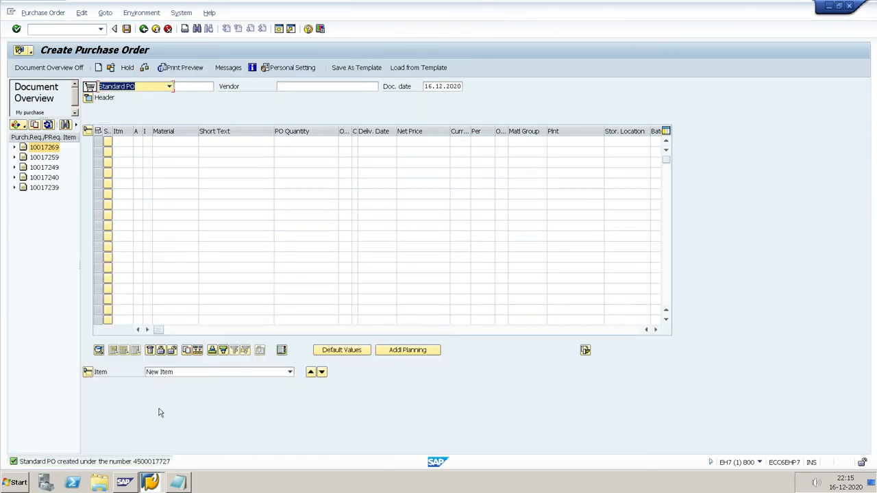
Copy the new purchase order number from its creation message into the Notepad notes with the label PO, then return to SAP
{"action": "double_click", "coordinate": [152, 464]}
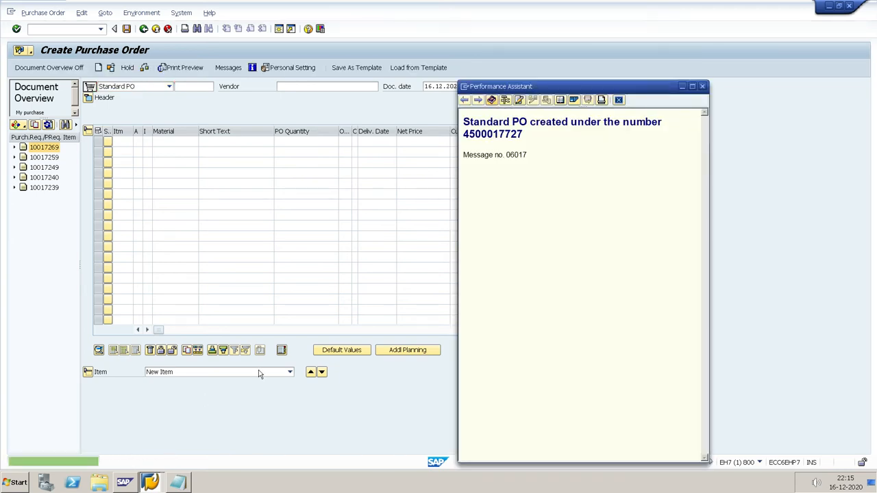
{"action": "left_click_drag", "start_coordinate": [524, 135], "coordinate": [465, 135]}
{"action": "key", "text": "ctrl+c"}
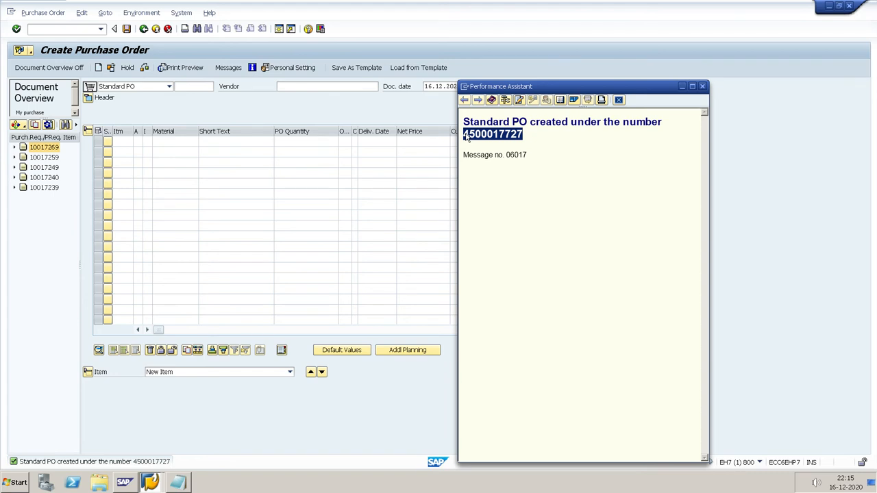
{"action": "left_click", "coordinate": [683, 86]}
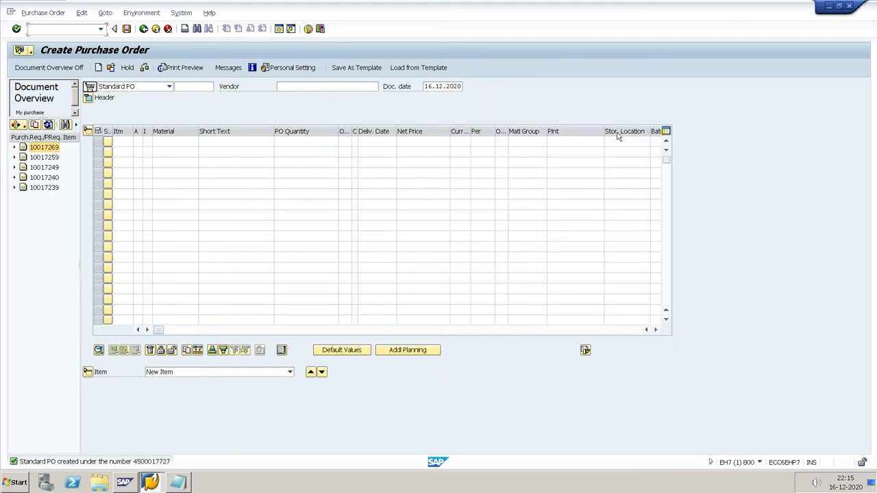
{"action": "left_click", "coordinate": [184, 487]}
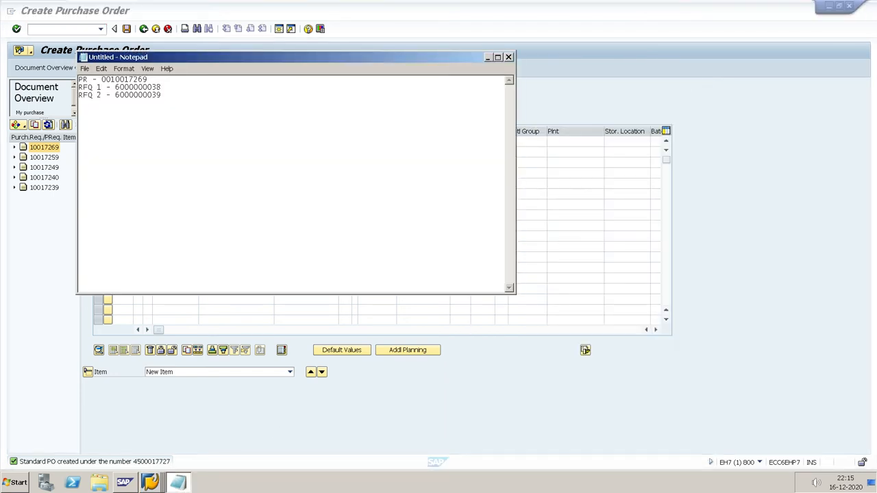
{"action": "type", "text": "PO -"}
{"action": "key", "text": "ctrl+v"}
{"action": "key", "text": "alt+Tab"}
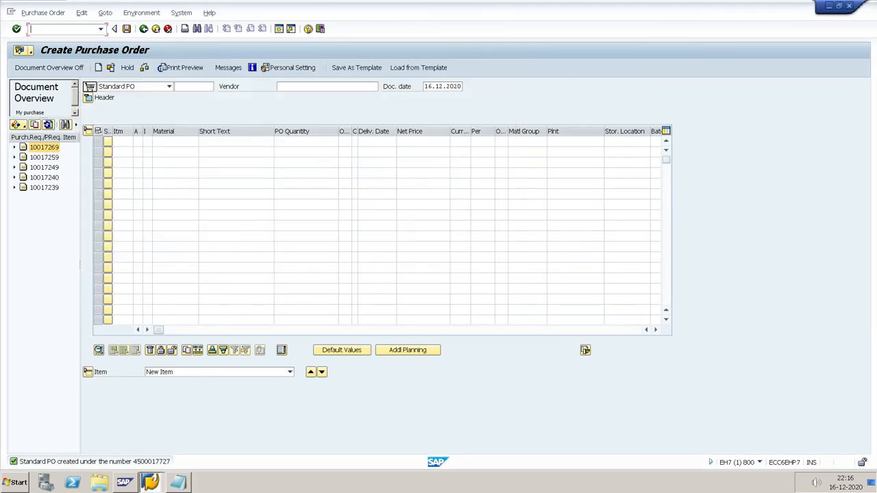
Exit purchase order creation and start transaction MIGO
{"action": "left_click", "coordinate": [145, 30]}
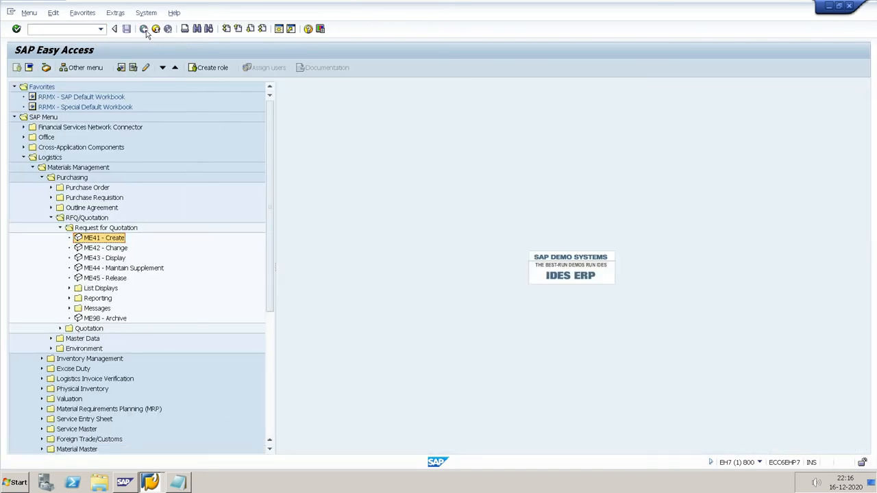
{"action": "left_click", "coordinate": [63, 29]}
{"action": "type", "text": "MIGO"}
{"action": "key", "text": "Return"}
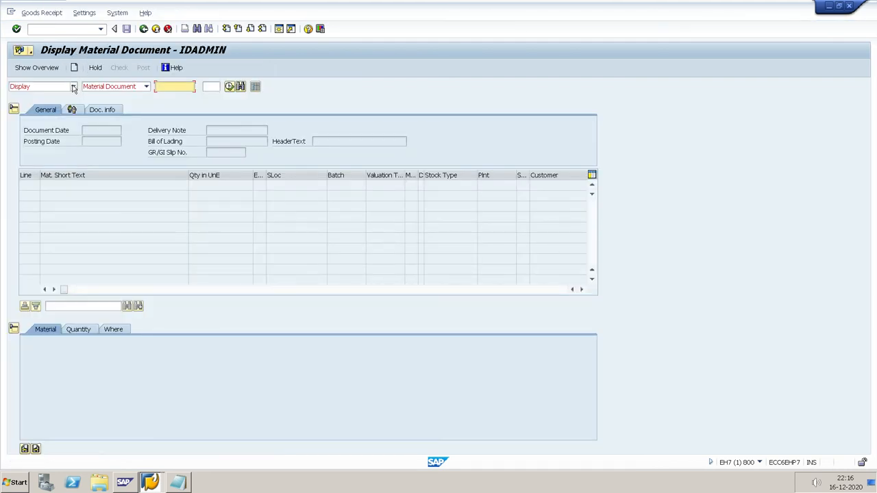
Set the transaction to Goods Receipt for Purchase Order and load the copied purchase order number
{"action": "left_click", "coordinate": [73, 88]}
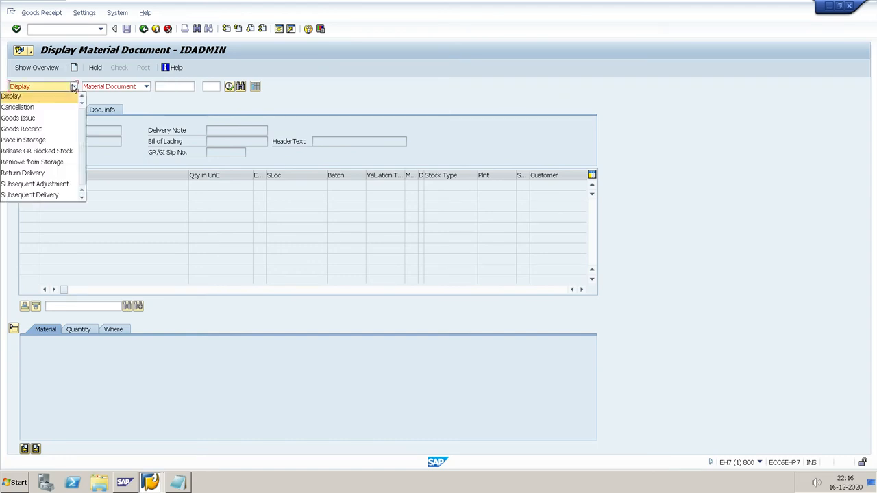
{"action": "left_click", "coordinate": [37, 131]}
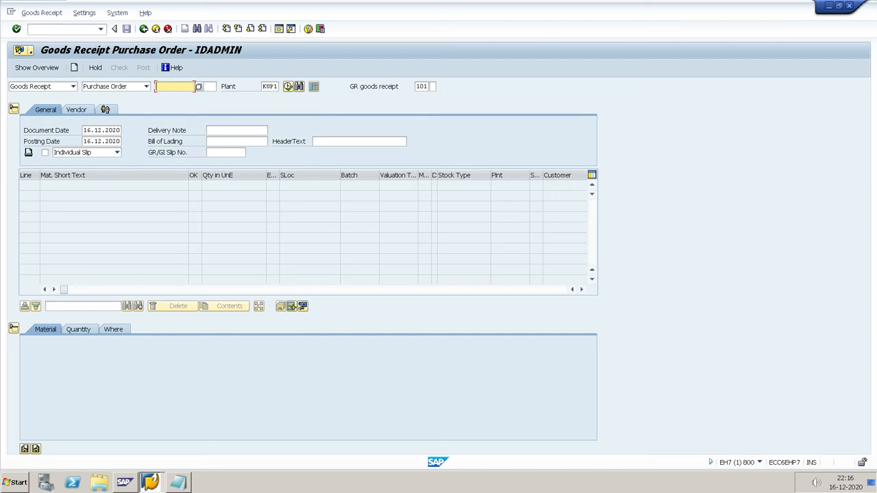
{"action": "key", "text": "ctrl+v"}
{"action": "key", "text": "Return"}
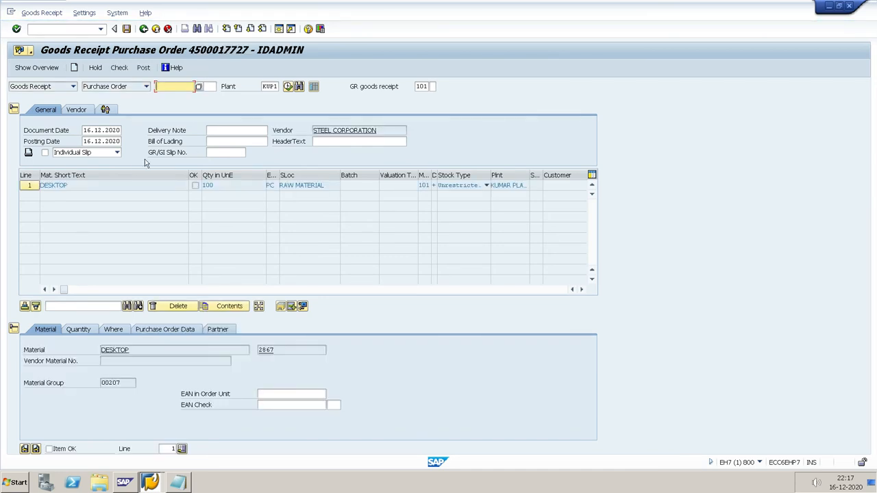
Enter 3000 as the goods receipt's delivery note and set the DESKTOP item's quantity in unit of entry to 50
{"action": "left_click", "coordinate": [233, 130]}
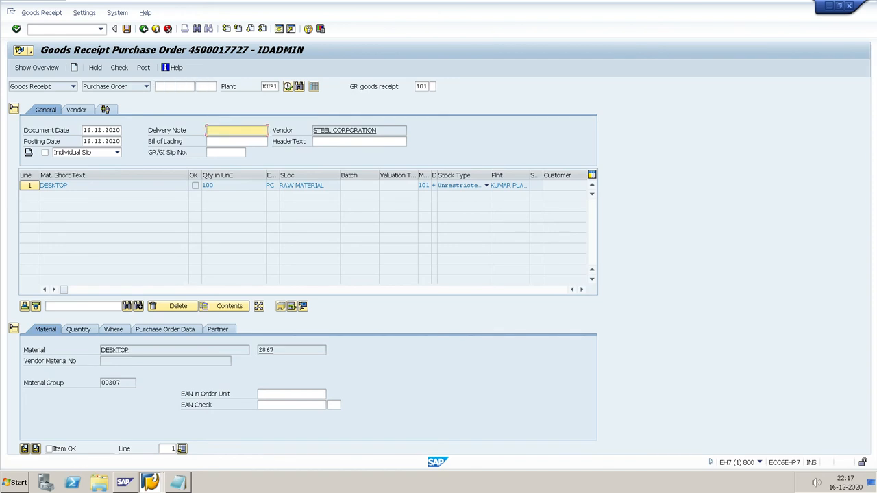
{"action": "type", "text": "3000"}
{"action": "left_click", "coordinate": [79, 330]}
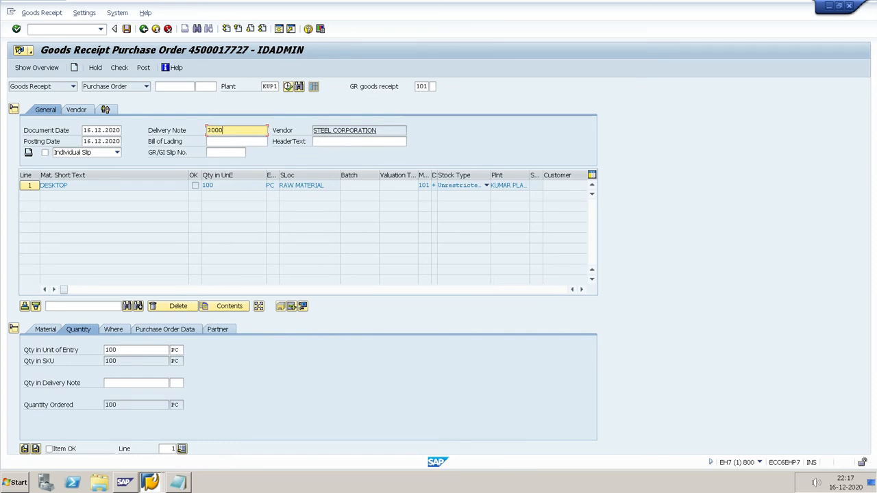
{"action": "left_click", "coordinate": [115, 350]}
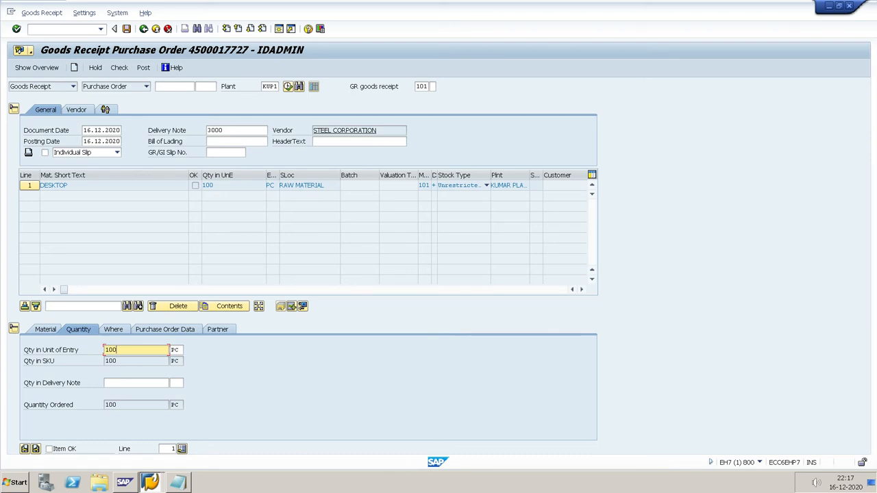
{"action": "key", "text": "BackSpace"}
{"action": "key", "text": "BackSpace"}
{"action": "key", "text": "BackSpace"}
{"action": "type", "text": "50"}
{"action": "key", "text": "Return"}
Review the item's storage details, mark it as Item OK, check the goods receipt, and post it
{"action": "left_click", "coordinate": [115, 330]}
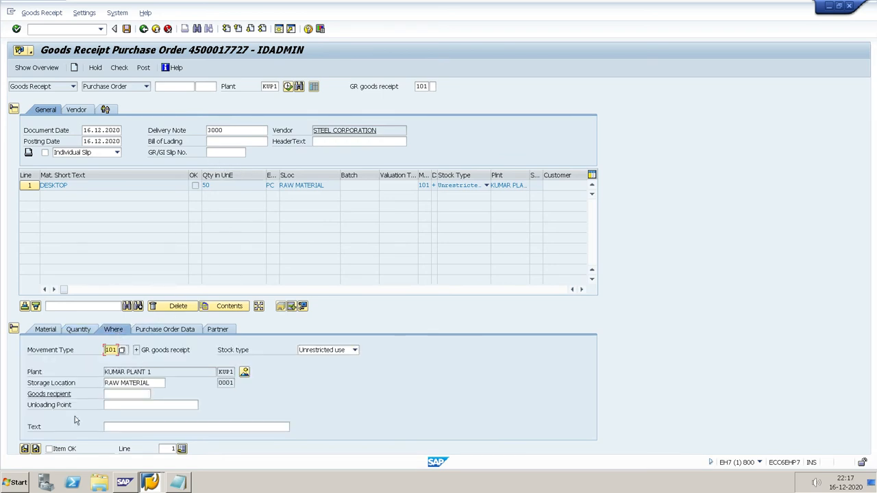
{"action": "left_click", "coordinate": [65, 449]}
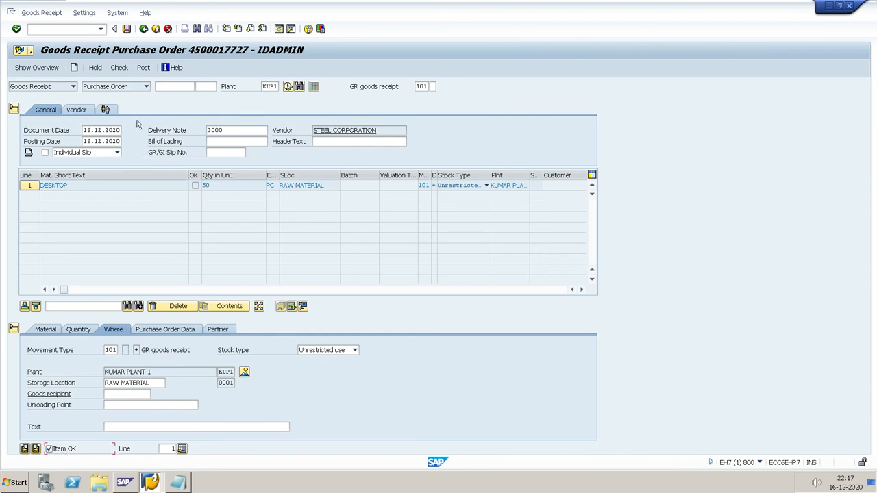
{"action": "left_click", "coordinate": [122, 69]}
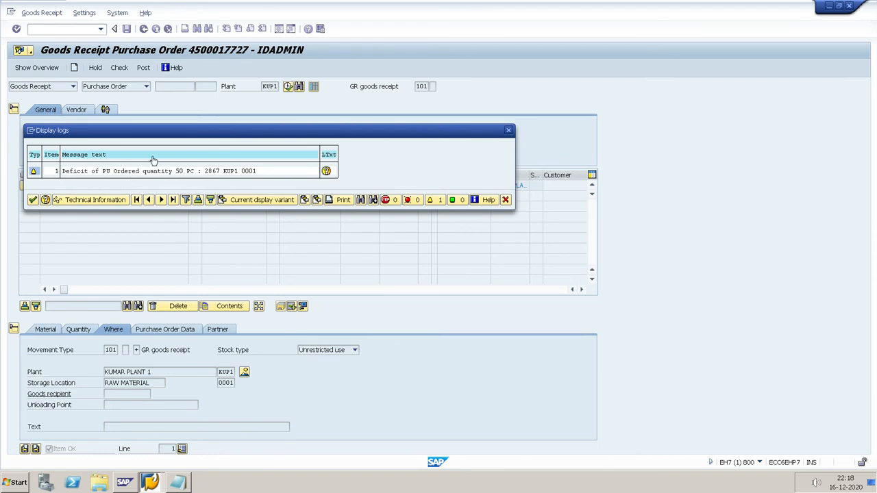
{"action": "left_click", "coordinate": [32, 200]}
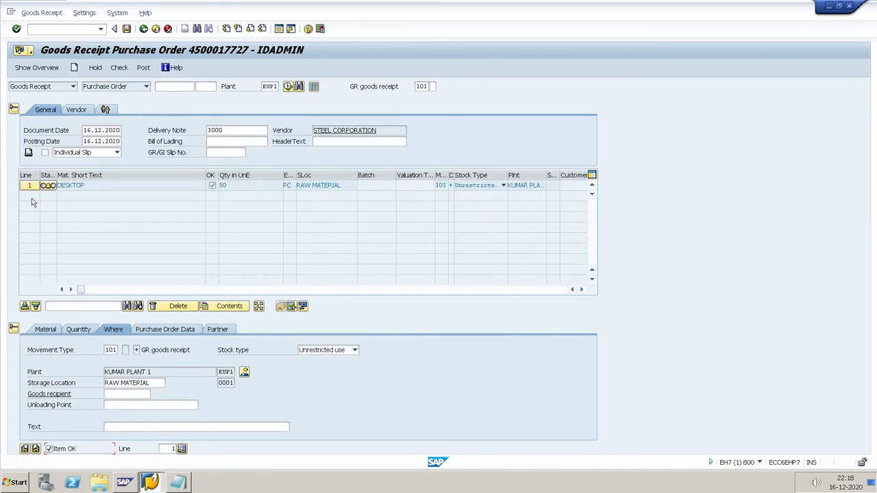
{"action": "left_click", "coordinate": [146, 70]}
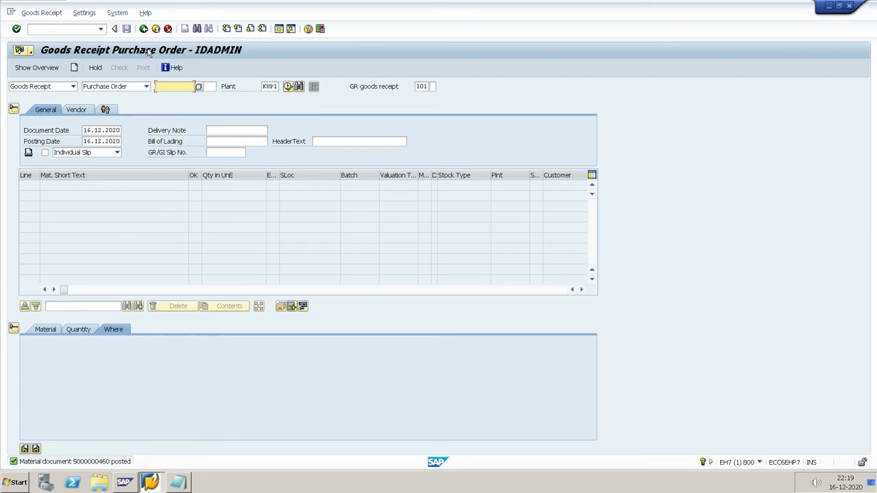
Display the posted material document in MIGO and view its list of related accounting documents
{"action": "left_click", "coordinate": [73, 87]}
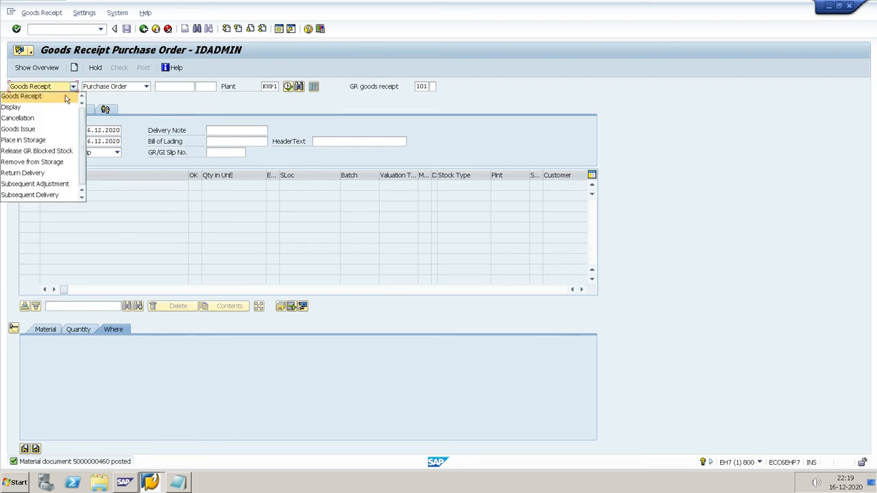
{"action": "left_click", "coordinate": [59, 108]}
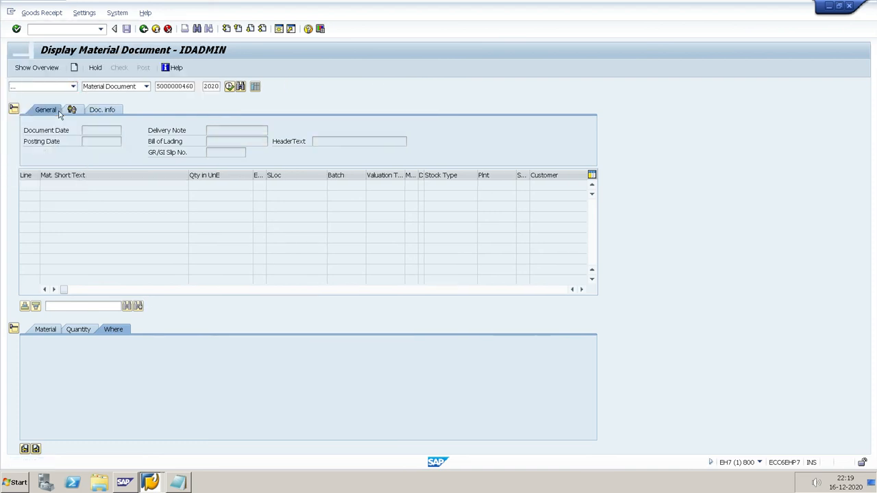
{"action": "key", "text": "Return"}
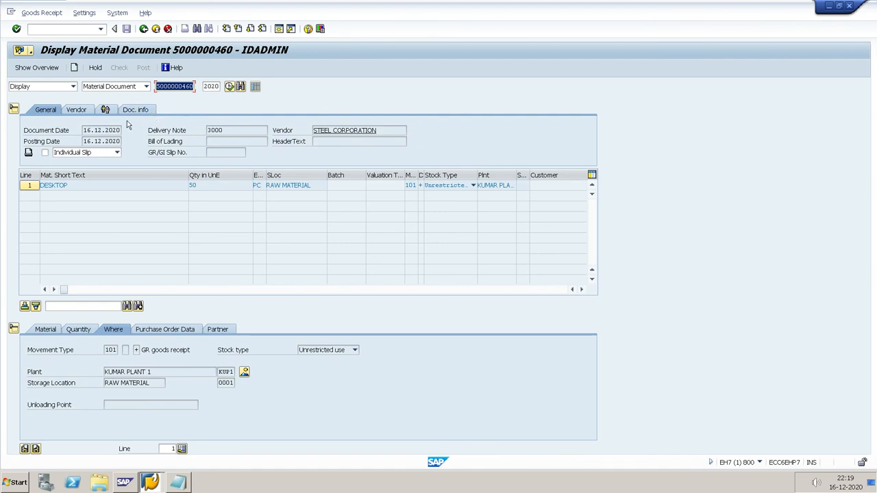
{"action": "left_click", "coordinate": [134, 114]}
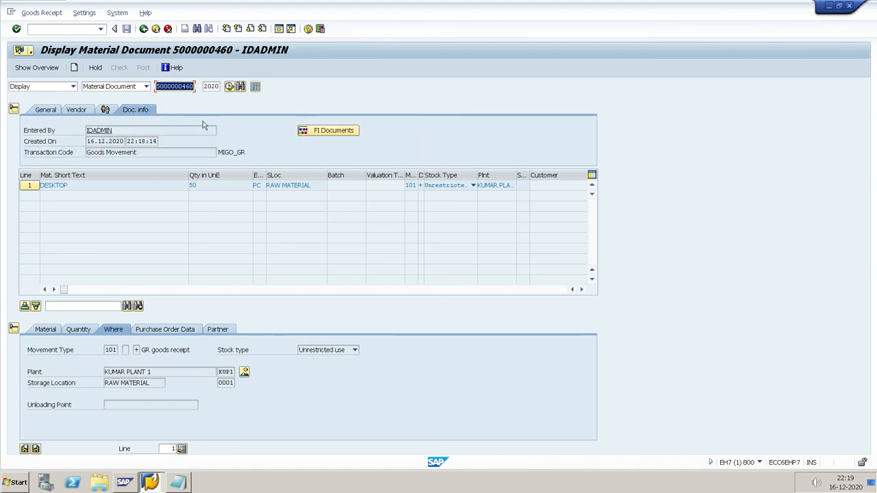
{"action": "left_click", "coordinate": [328, 135]}
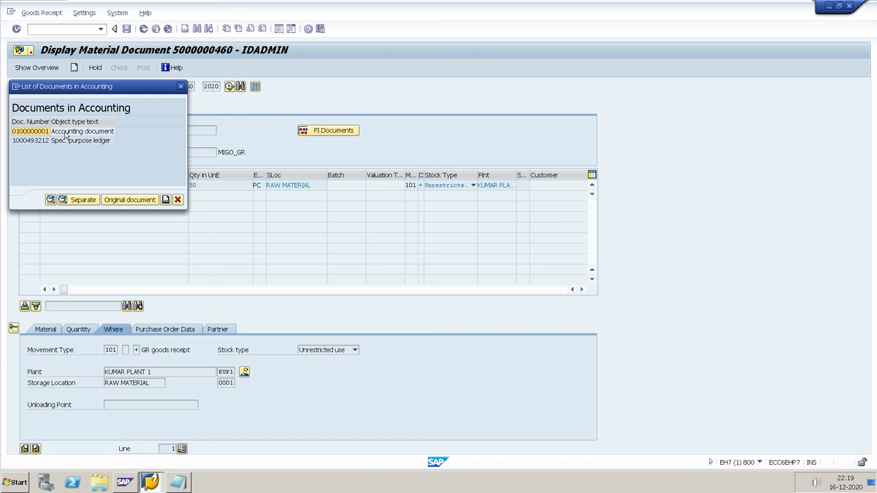
{"action": "left_click", "coordinate": [181, 88]}
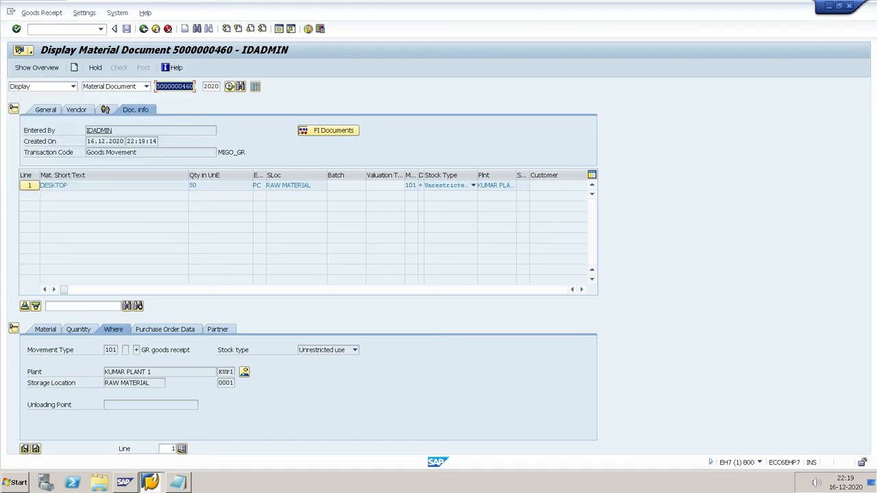
Exit the material document display and start transaction MIRO
{"action": "left_click", "coordinate": [144, 30]}
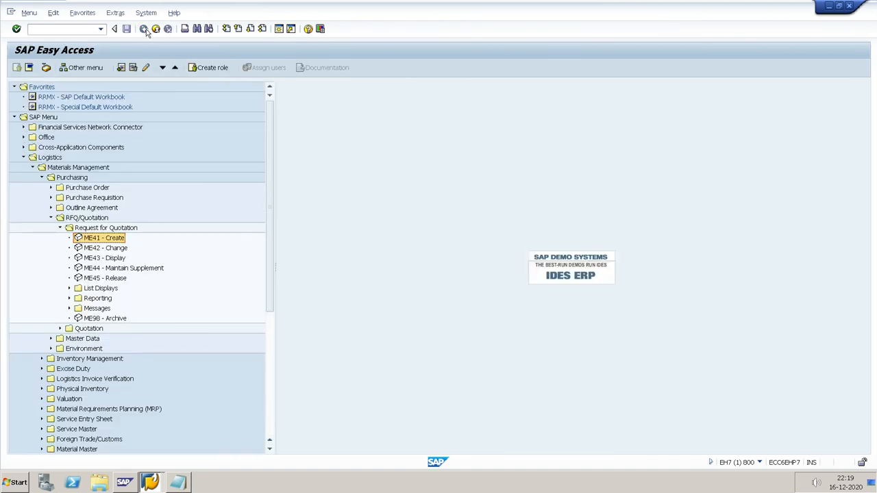
{"action": "left_click", "coordinate": [54, 30]}
{"action": "type", "text": "MIRO"}
{"action": "key", "text": "Return"}
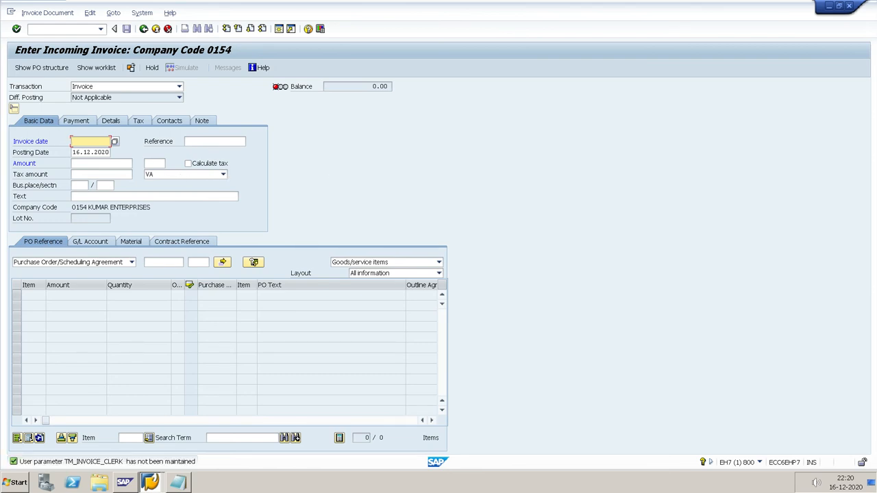
{"action": "key", "text": "alt+Tab"}
{"action": "key", "text": "alt+Tab"}
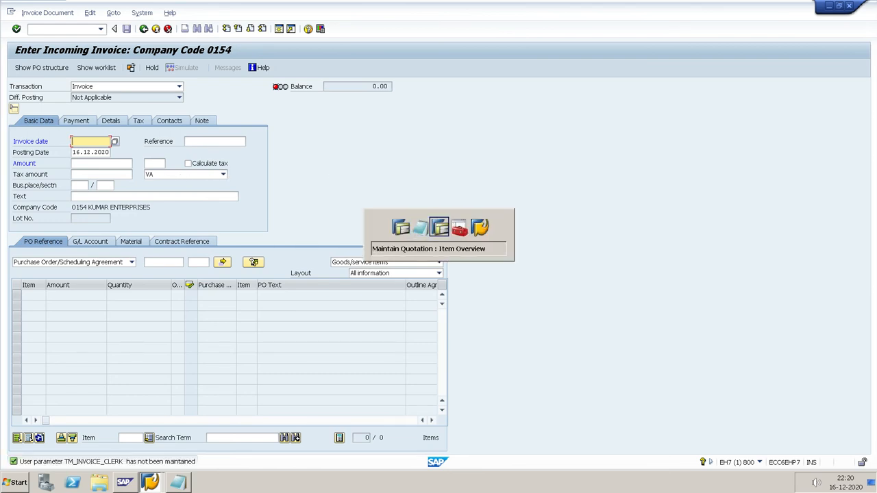
{"action": "key", "text": "alt+Tab"}
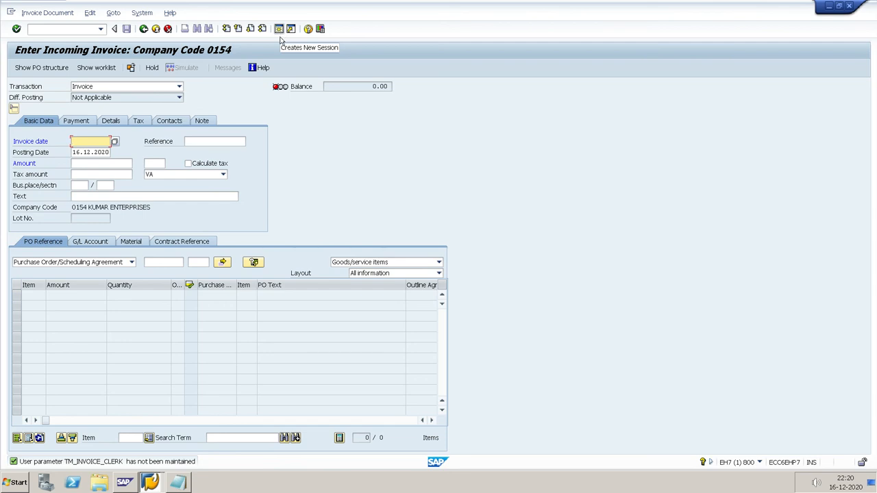
Enter invoice date 16.12.2020, reference 3000 and tax code V0 (zero tax code) in the incoming invoice's basic data
{"action": "left_click", "coordinate": [116, 142]}
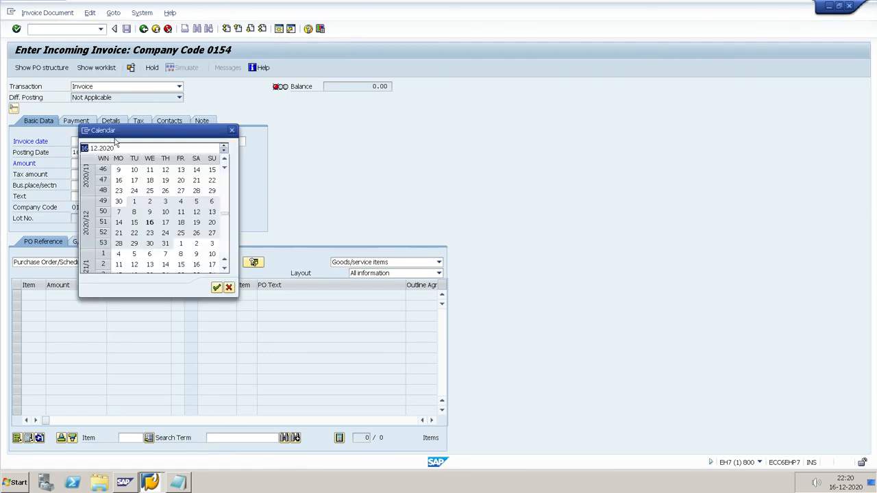
{"action": "double_click", "coordinate": [150, 223]}
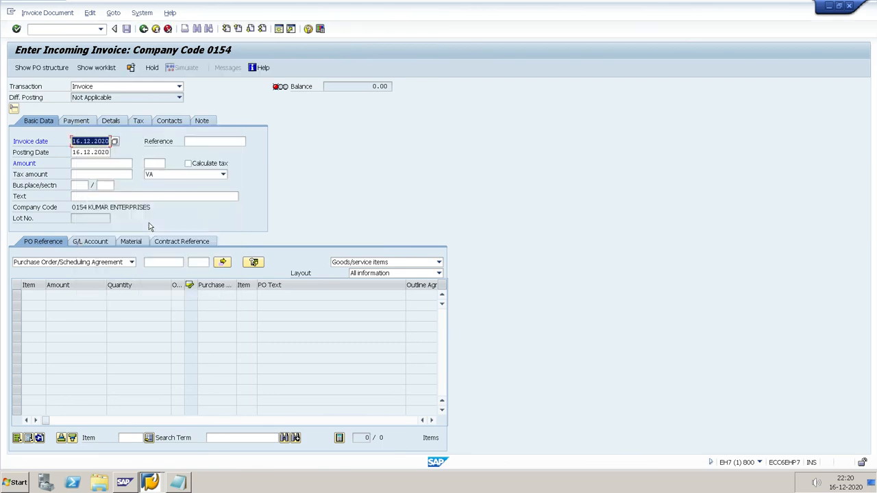
{"action": "left_click", "coordinate": [213, 141]}
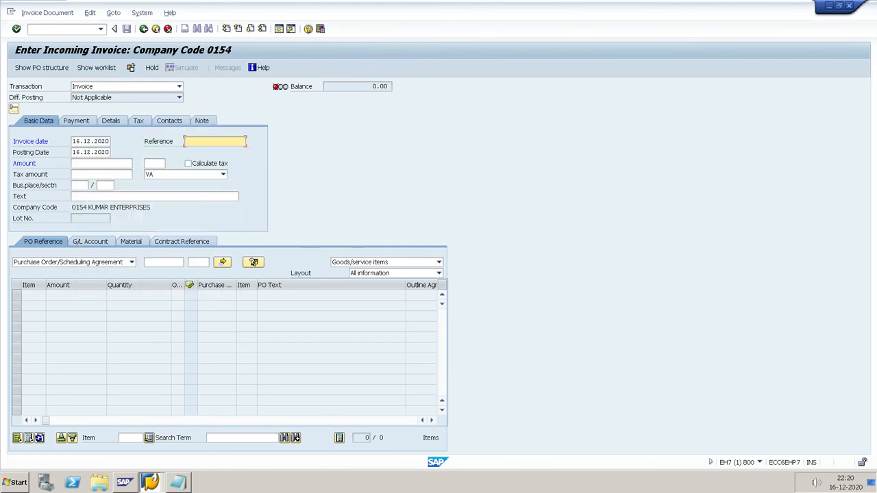
{"action": "type", "text": "3000"}
{"action": "left_click", "coordinate": [155, 175]}
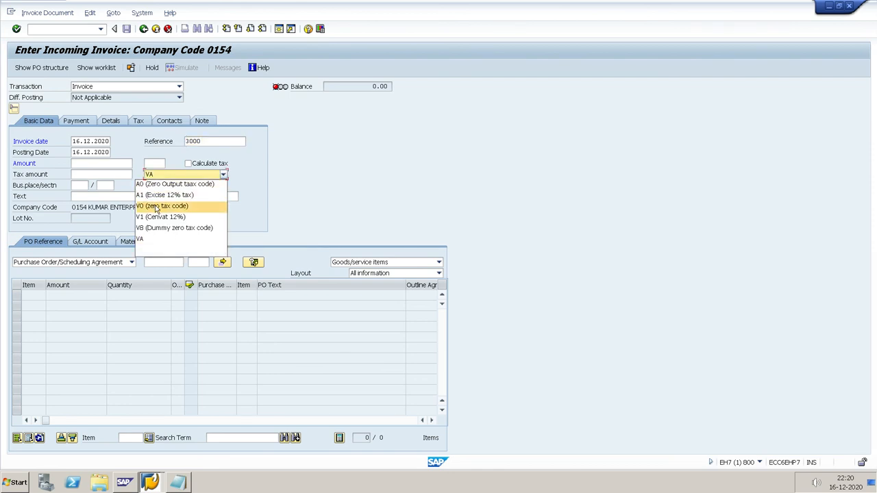
{"action": "left_click", "coordinate": [158, 206]}
{"action": "key", "text": "Return"}
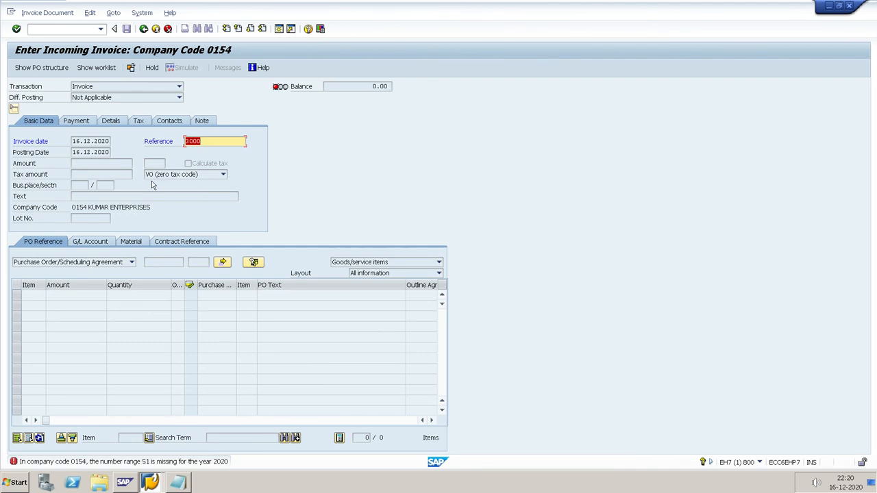
{"action": "key", "text": "Return"}
Open a new session, start transaction FBN1, and open company code 0154's accounting document intervals for changing
{"action": "left_click", "coordinate": [280, 30]}
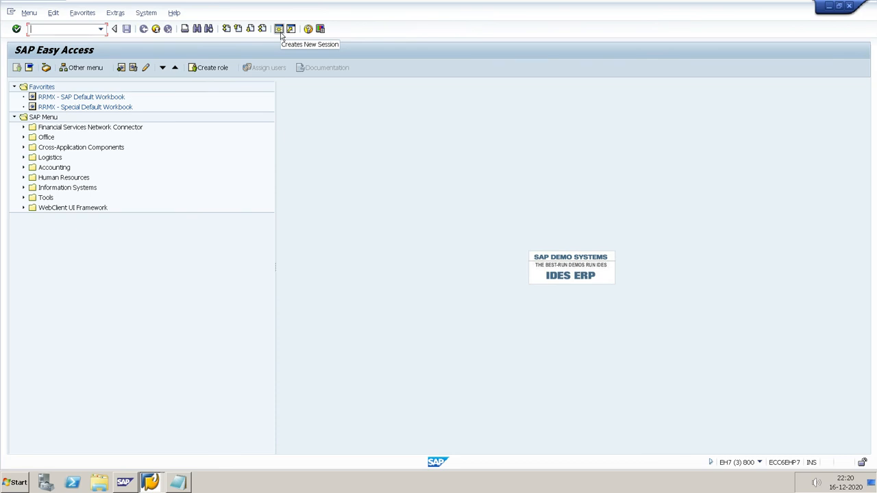
{"action": "type", "text": "F"}
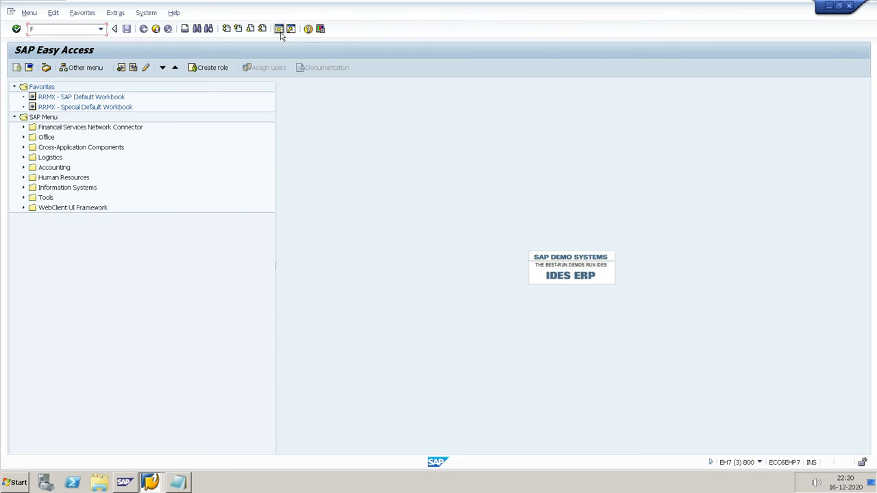
{"action": "type", "text": "BN1"}
{"action": "key", "text": "Return"}
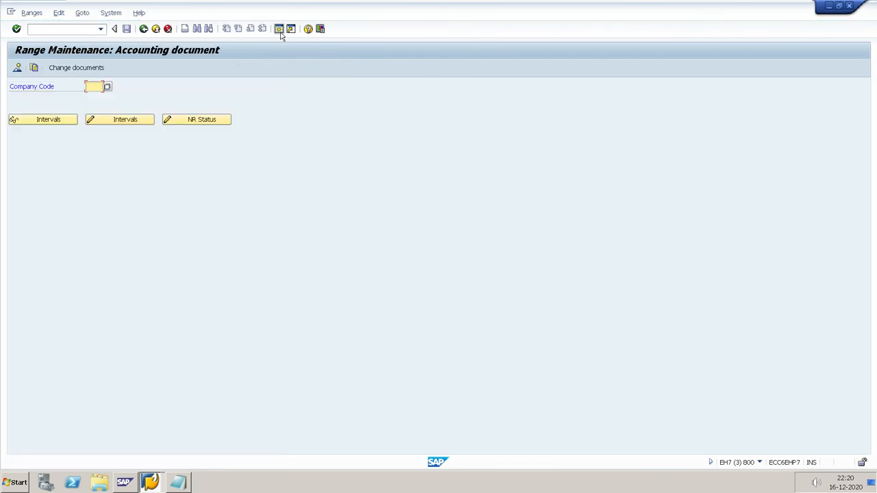
{"action": "type", "text": "0154"}
{"action": "left_click", "coordinate": [122, 127]}
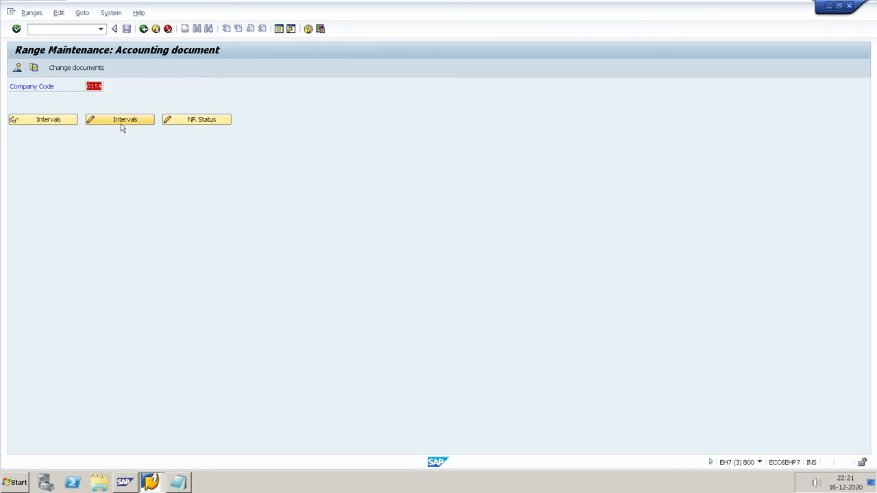
{"action": "left_click", "coordinate": [122, 120]}
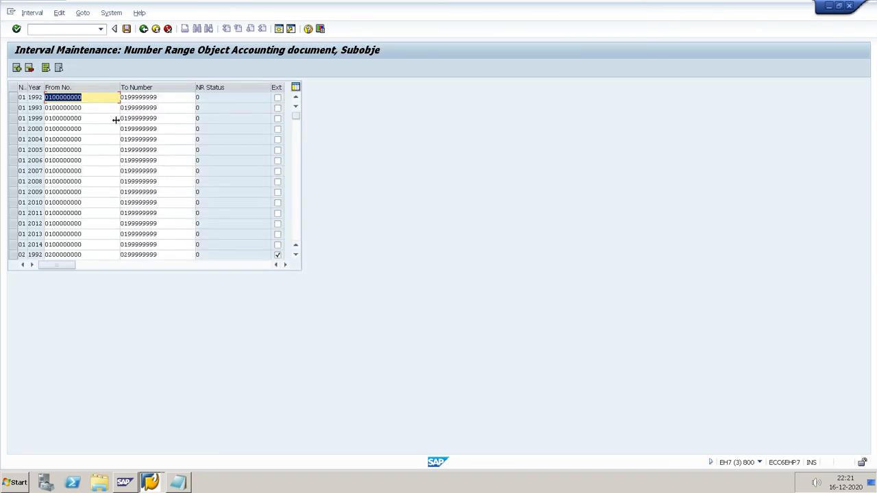
Insert a new number range interval with number 51 and year 2020
{"action": "left_click", "coordinate": [14, 99]}
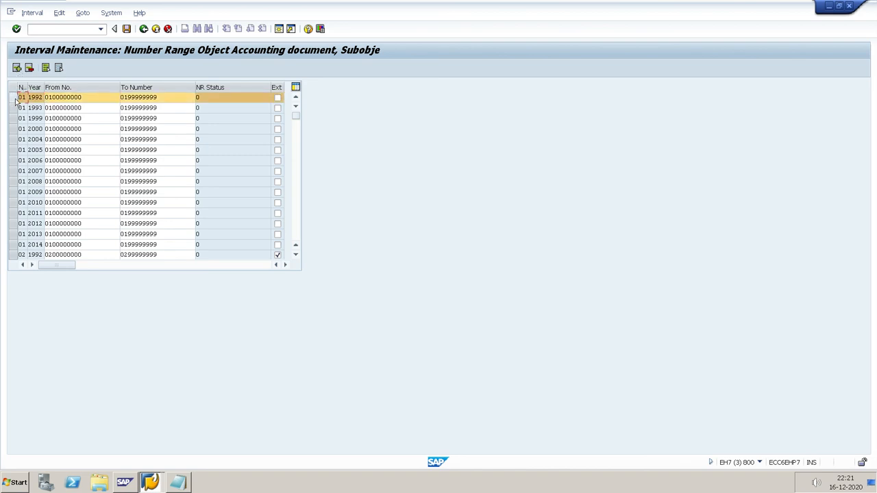
{"action": "left_click", "coordinate": [13, 97]}
{"action": "left_click", "coordinate": [17, 67]}
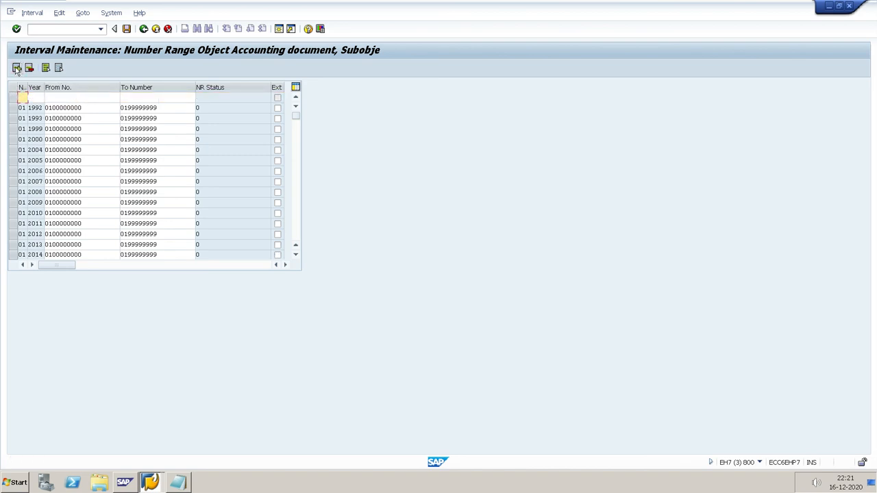
{"action": "type", "text": "51"}
{"action": "key", "text": "Tab"}
{"action": "type", "text": "020"}
{"action": "key", "text": "BackSpace"}
{"action": "key", "text": "BackSpace"}
{"action": "key", "text": "BackSpace"}
{"action": "type", "text": "2020"}
{"action": "key", "text": "Tab"}
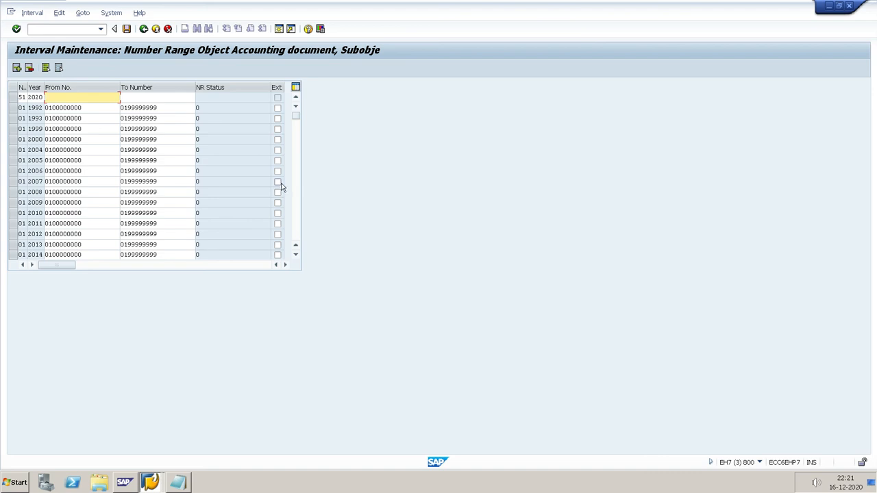
{"action": "left_click", "coordinate": [296, 204]}
{"action": "left_click", "coordinate": [296, 204]}
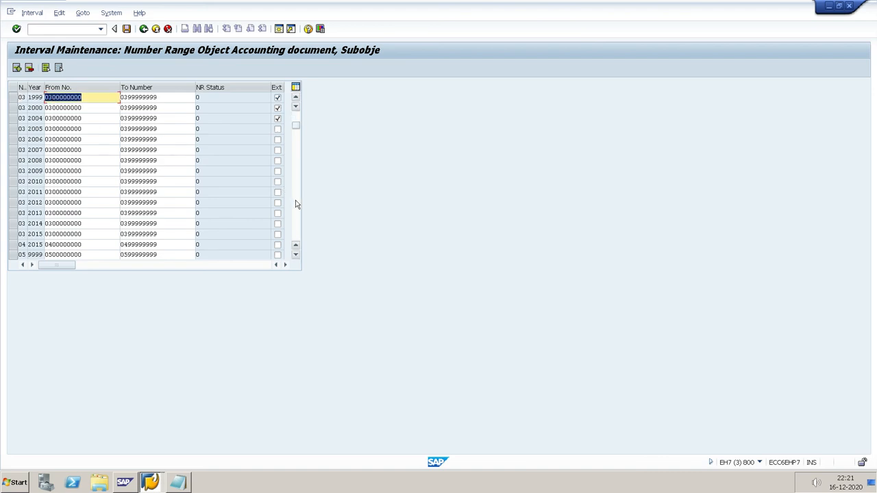
{"action": "left_click", "coordinate": [296, 204]}
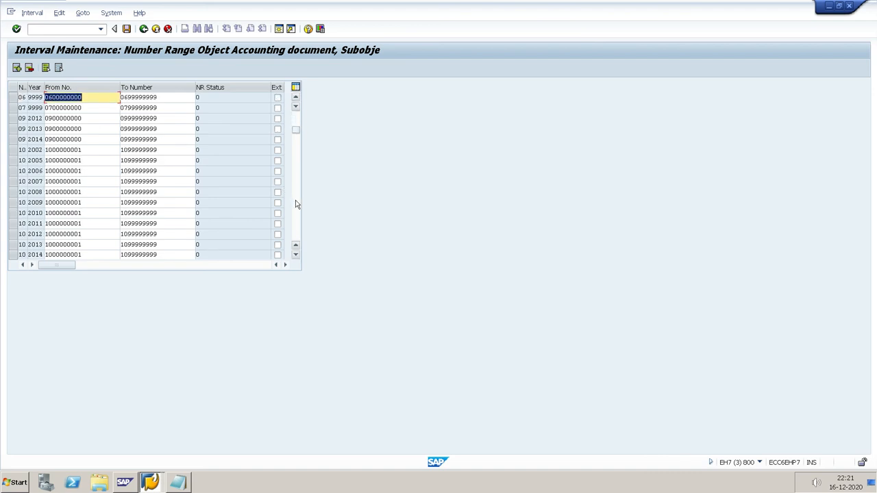
{"action": "left_click", "coordinate": [297, 205]}
{"action": "left_click", "coordinate": [296, 204]}
{"action": "left_click", "coordinate": [297, 204]}
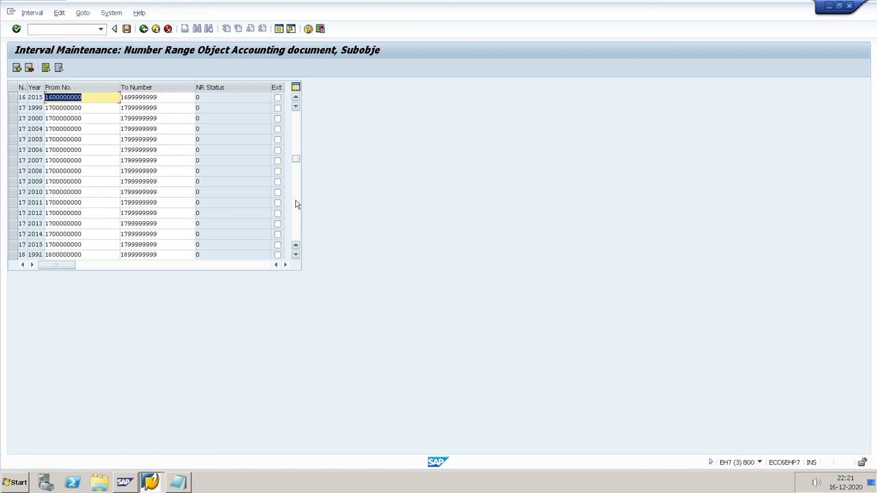
{"action": "left_click", "coordinate": [296, 204]}
{"action": "left_click", "coordinate": [296, 204]}
{"action": "left_click", "coordinate": [296, 204]}
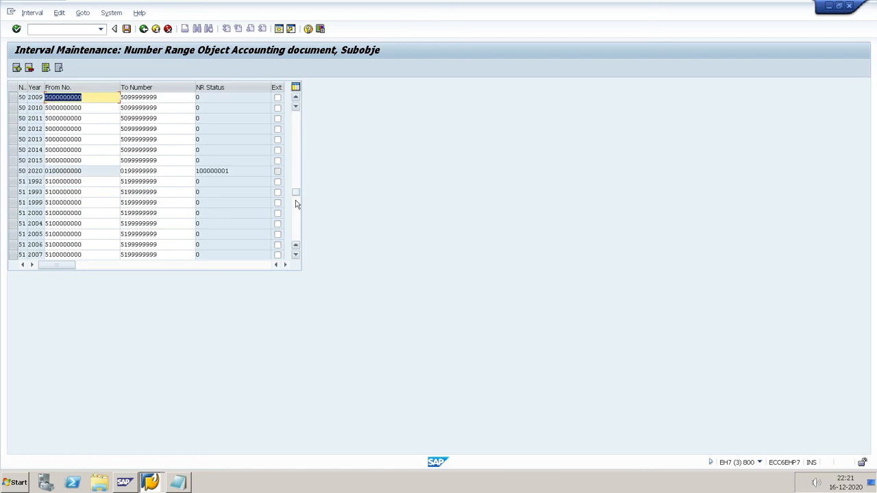
{"action": "left_click", "coordinate": [296, 204]}
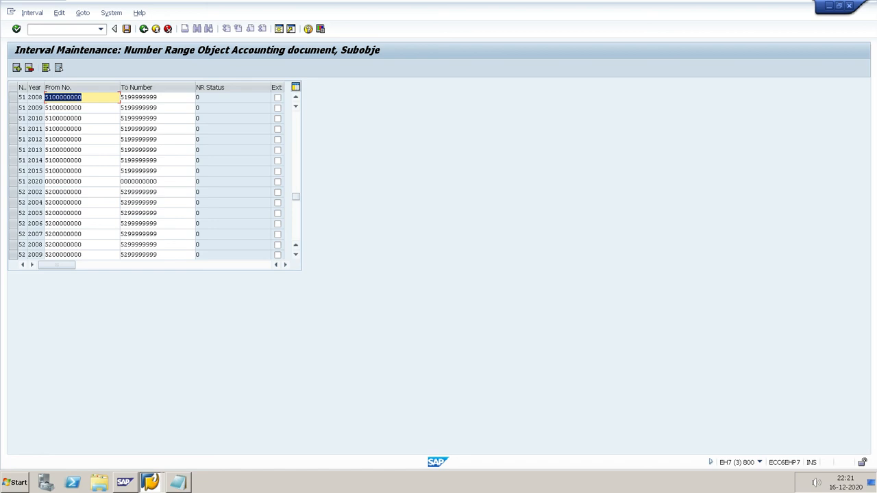
{"action": "left_click", "coordinate": [84, 192]}
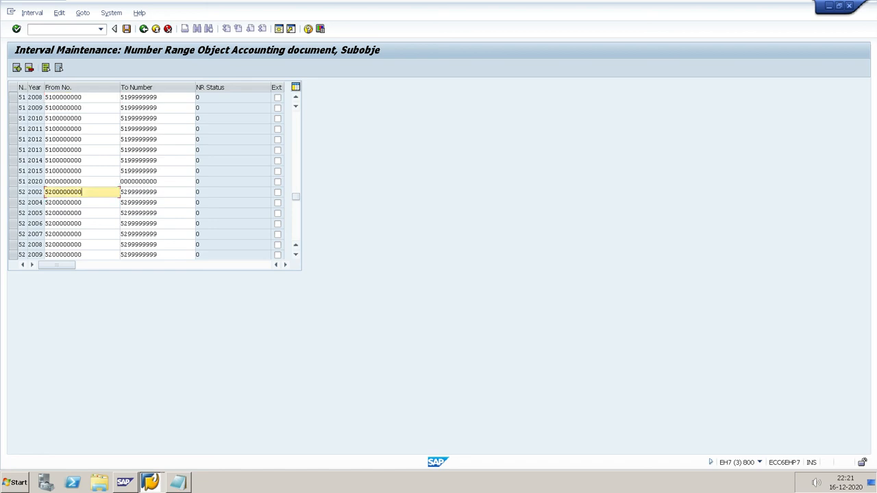
{"action": "left_click_drag", "start_coordinate": [83, 171], "coordinate": [44, 182]}
{"action": "left_click", "coordinate": [44, 172]}
{"action": "key", "text": "ctrl+v"}
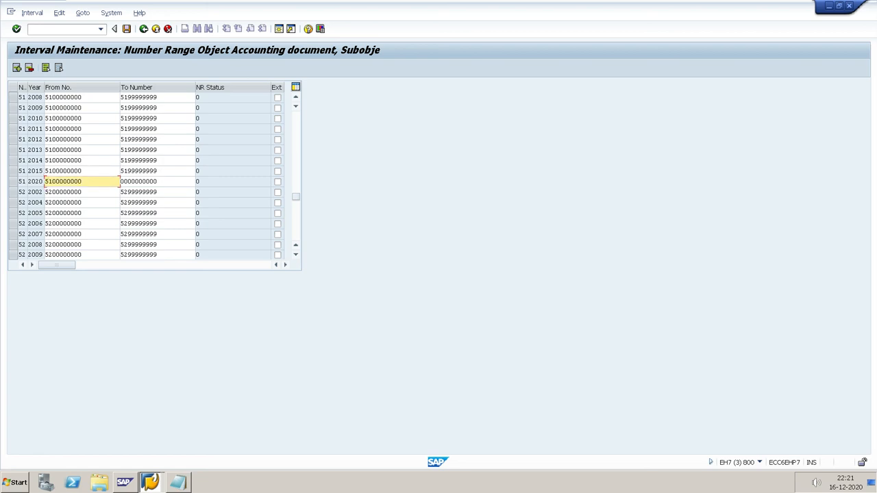
{"action": "left_click_drag", "start_coordinate": [158, 172], "coordinate": [120, 181]}
{"action": "key", "text": "ctrl+c"}
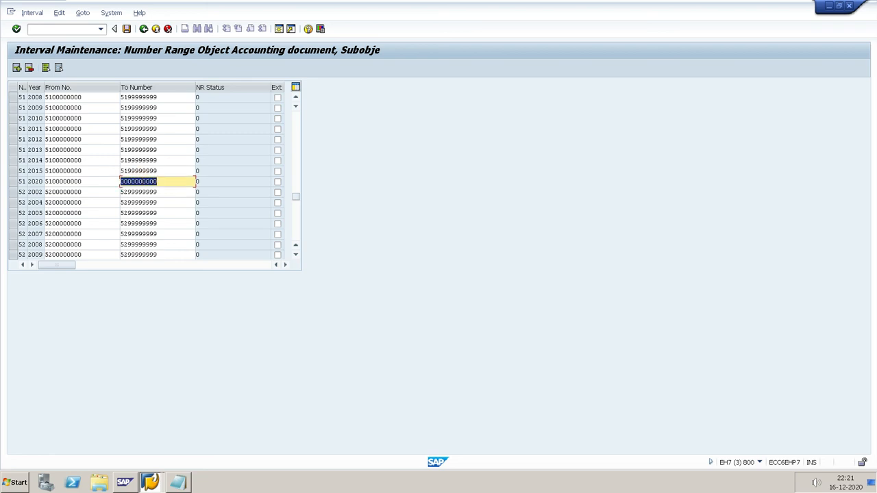
{"action": "key", "text": "ctrl+v"}
{"action": "key", "text": "Return"}
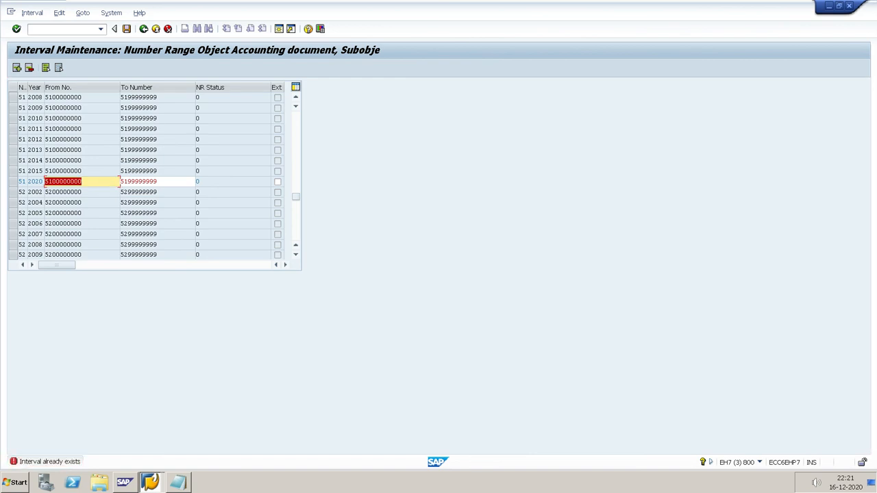
{"action": "left_click", "coordinate": [46, 181]}
{"action": "key", "text": "BackSpace"}
{"action": "type", "text": "6"}
{"action": "left_click", "coordinate": [124, 182]}
{"action": "key", "text": "BackSpace"}
{"action": "type", "text": "6"}
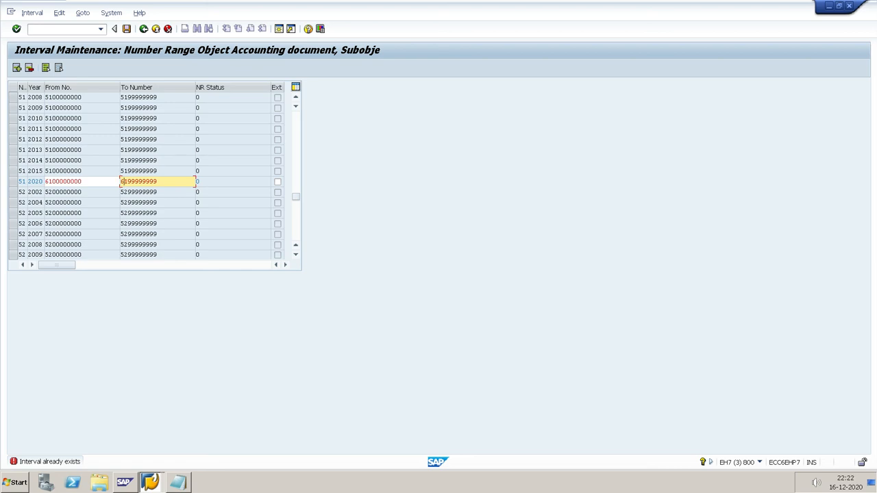
{"action": "key", "text": "Return"}
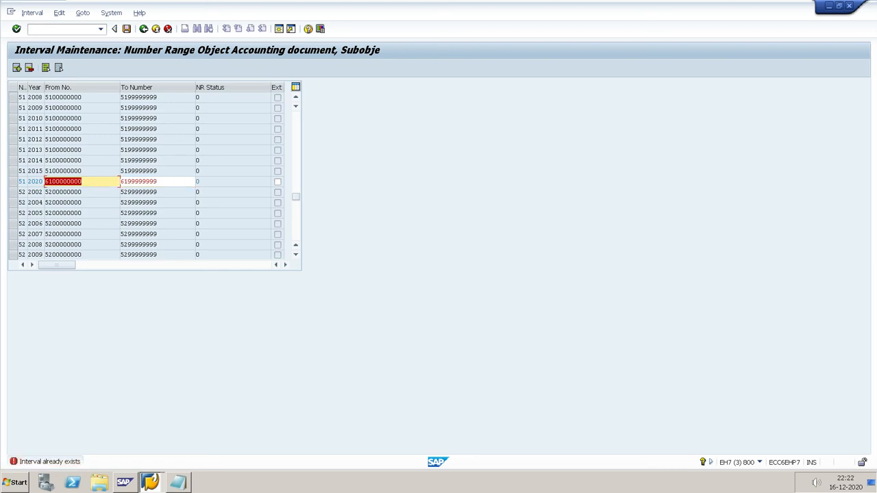
{"action": "left_click", "coordinate": [124, 181]}
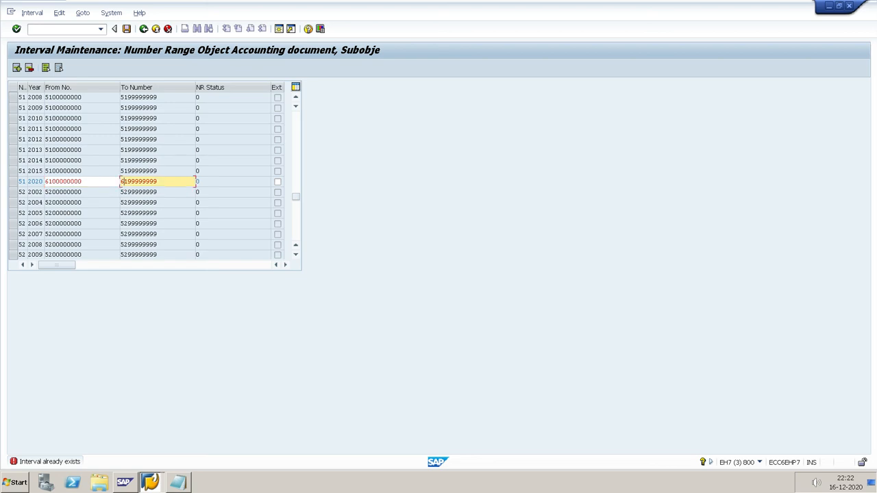
{"action": "left_click", "coordinate": [52, 182]}
{"action": "key", "text": "BackSpace"}
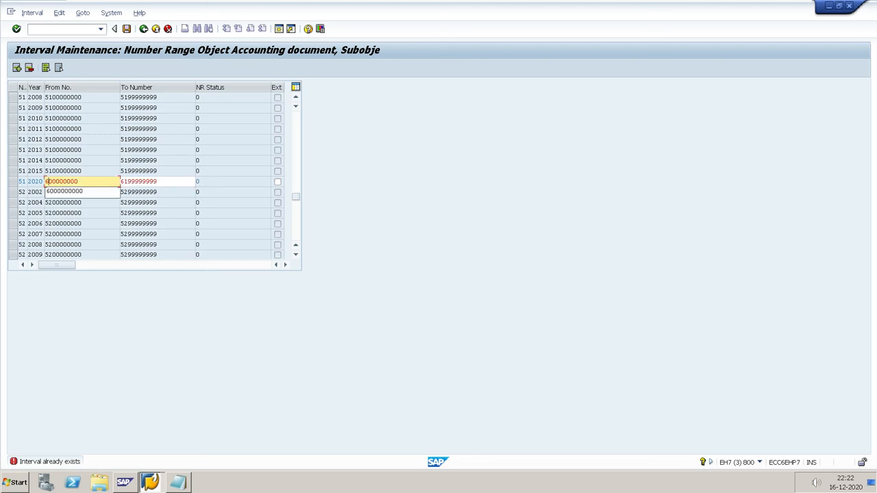
{"action": "left_click", "coordinate": [83, 195]}
{"action": "left_click", "coordinate": [129, 181]}
{"action": "key", "text": "BackSpace"}
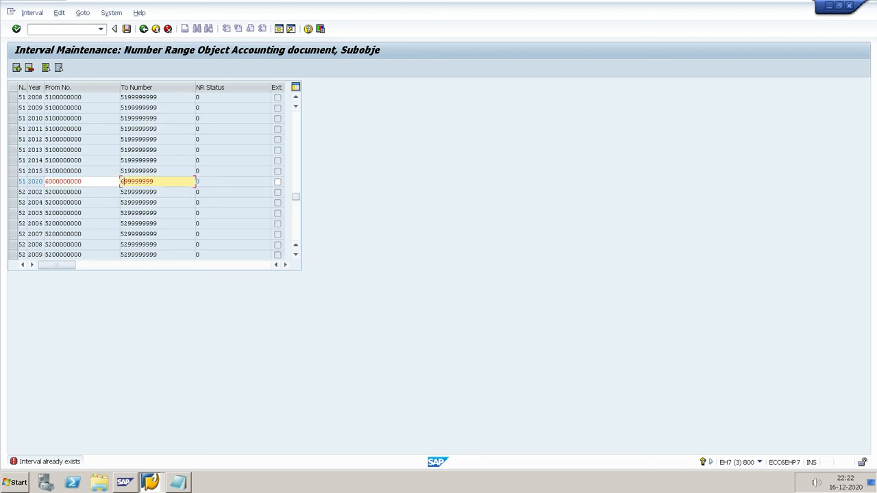
{"action": "key", "text": "Return"}
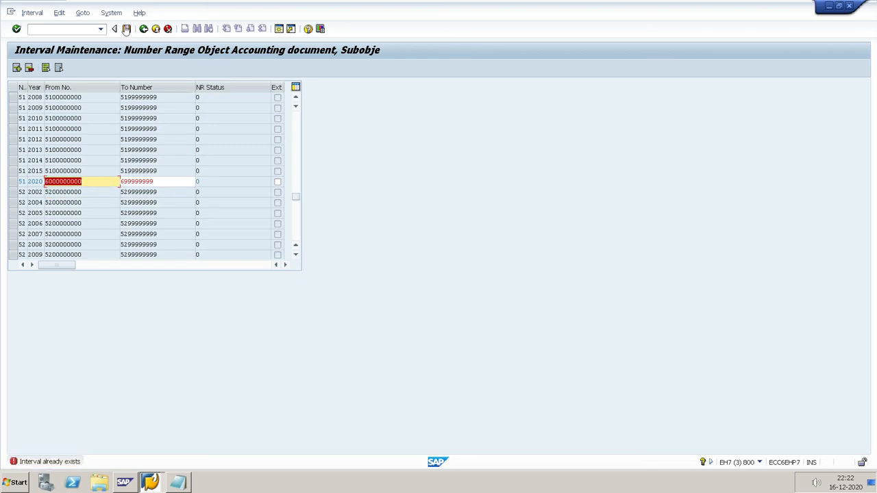
{"action": "left_click", "coordinate": [126, 30]}
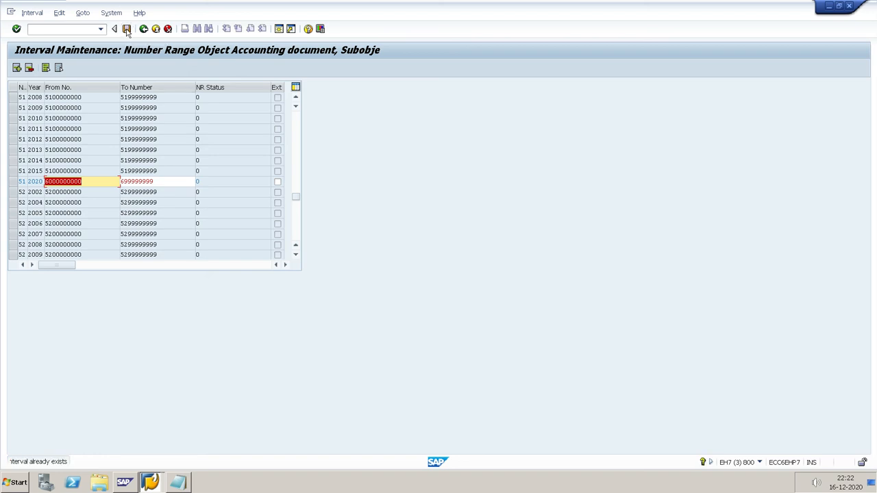
{"action": "key", "text": "BackSpace"}
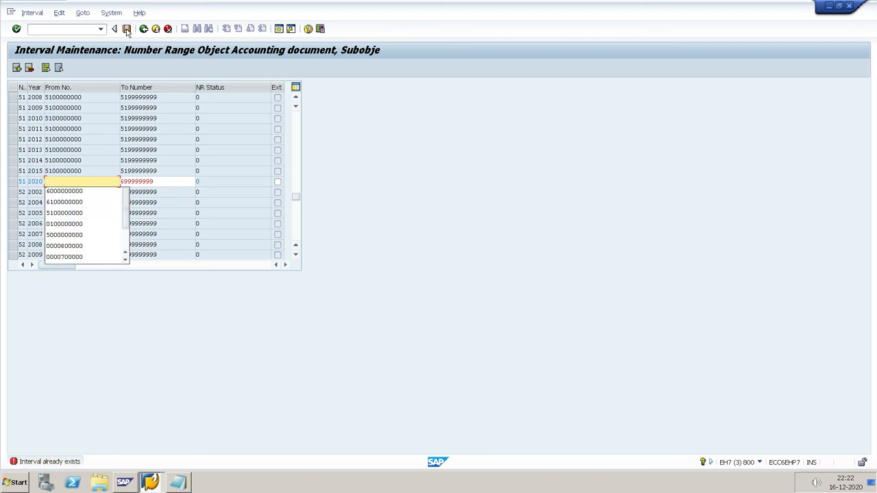
{"action": "left_click", "coordinate": [86, 247]}
{"action": "key", "text": "Tab"}
{"action": "key", "text": "BackSpace"}
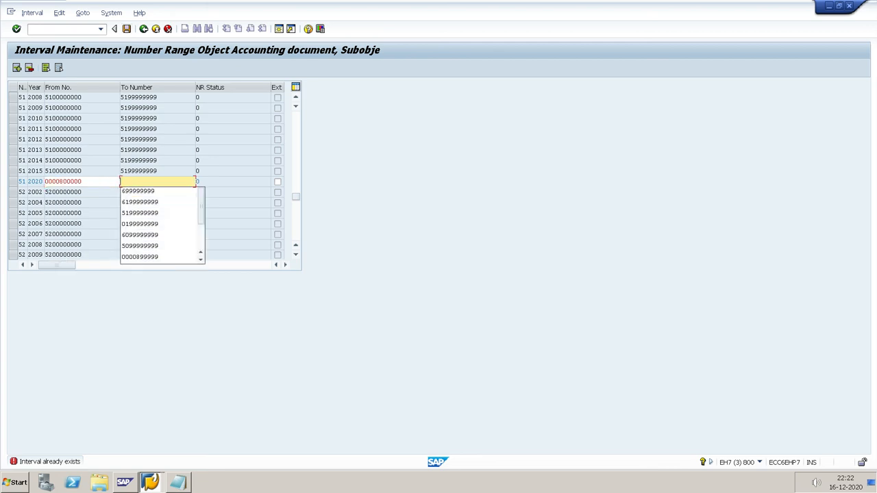
{"action": "left_click", "coordinate": [141, 256]}
{"action": "key", "text": "Return"}
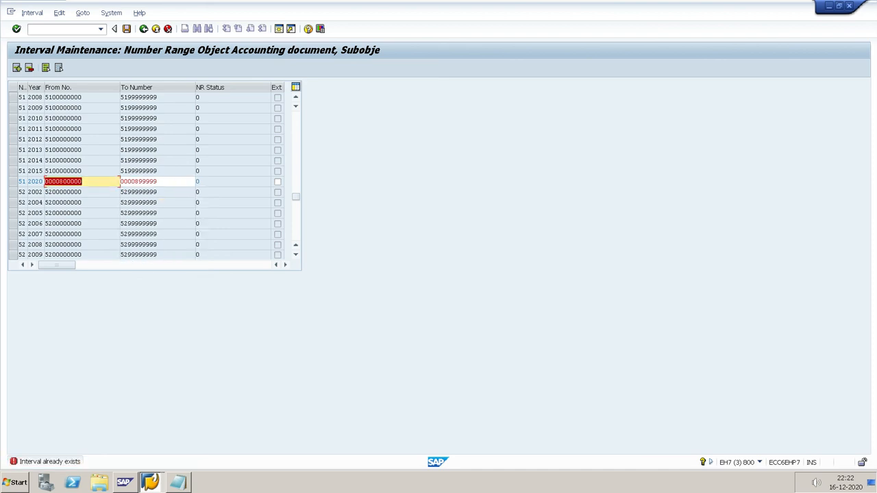
Try the short range From No. 100 to To Number 199 for the 51/2020 interval
{"action": "type", "text": "1"}
{"action": "type", "text": "-0"}
{"action": "key", "text": "BackSpace"}
{"action": "key", "text": "BackSpace"}
{"action": "type", "text": "000000"}
{"action": "key", "text": "Tab"}
{"action": "key", "text": "shift+Tab"}
{"action": "type", "text": "100"}
{"action": "key", "text": "Tab"}
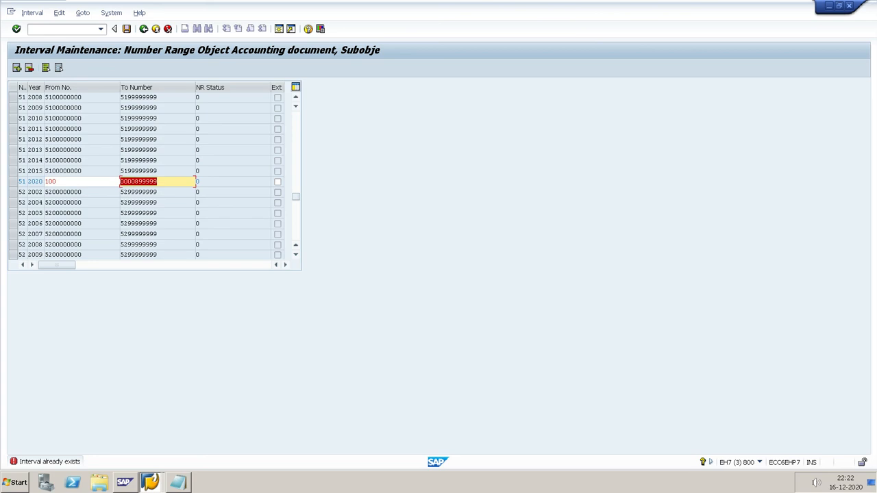
{"action": "type", "text": "199"}
{"action": "key", "text": "Return"}
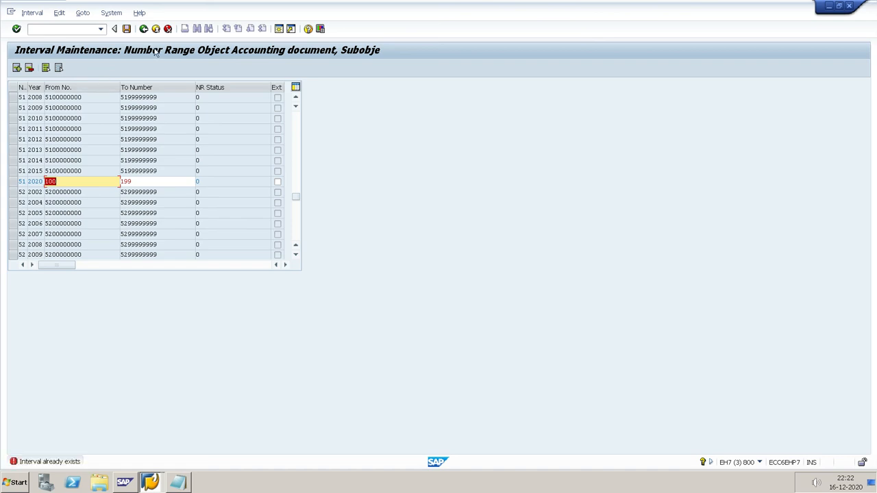
Leave the interval maintenance without saving the changes and return to SAP Easy Access
{"action": "left_click", "coordinate": [155, 28]}
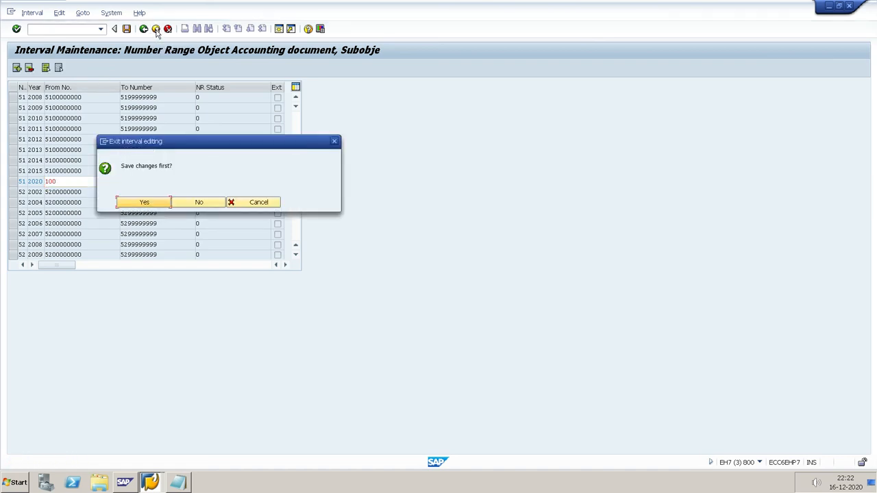
{"action": "left_click", "coordinate": [198, 203]}
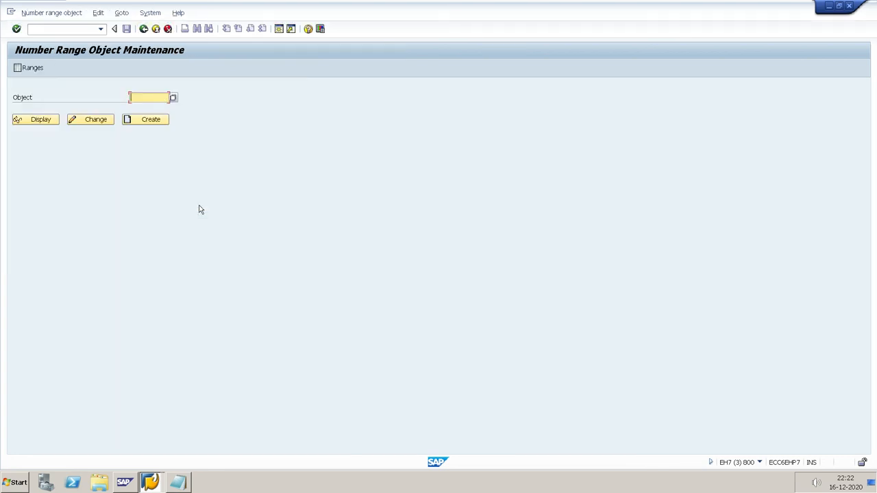
{"action": "left_click", "coordinate": [143, 30]}
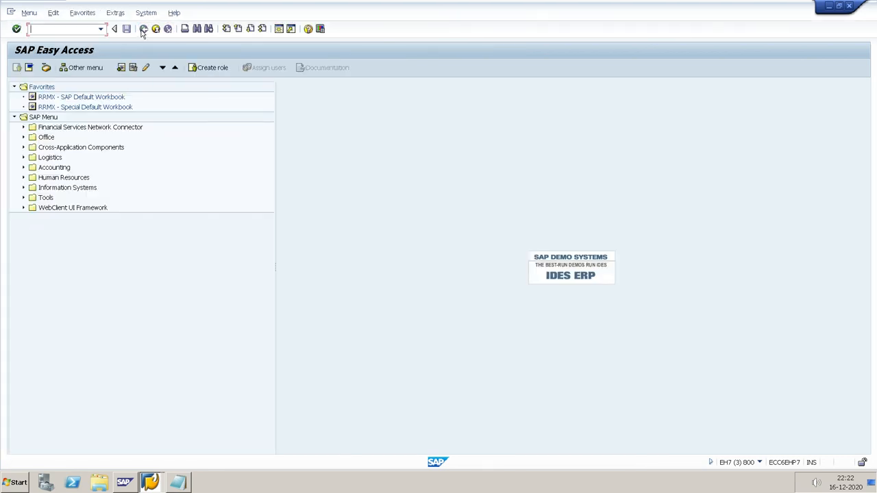
Switch to the Enter Incoming Invoice session for company code 0154 and exit the unposted invoice
{"action": "left_click", "coordinate": [151, 483]}
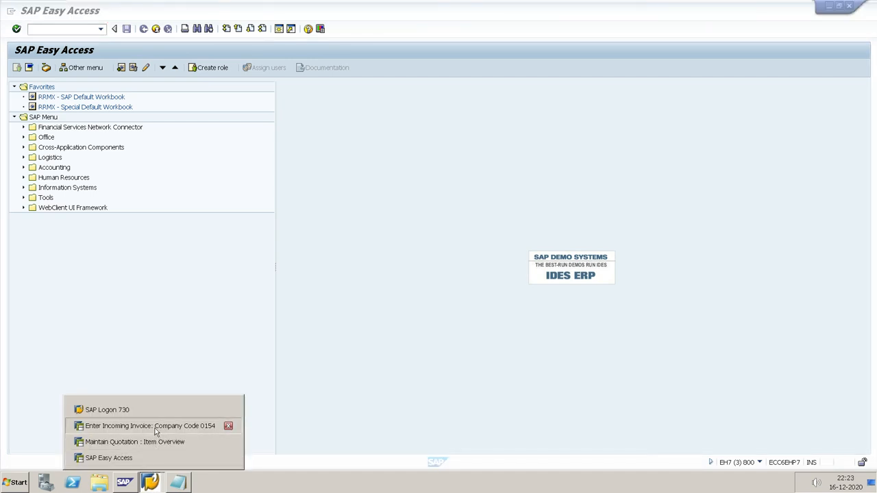
{"action": "left_click", "coordinate": [156, 429]}
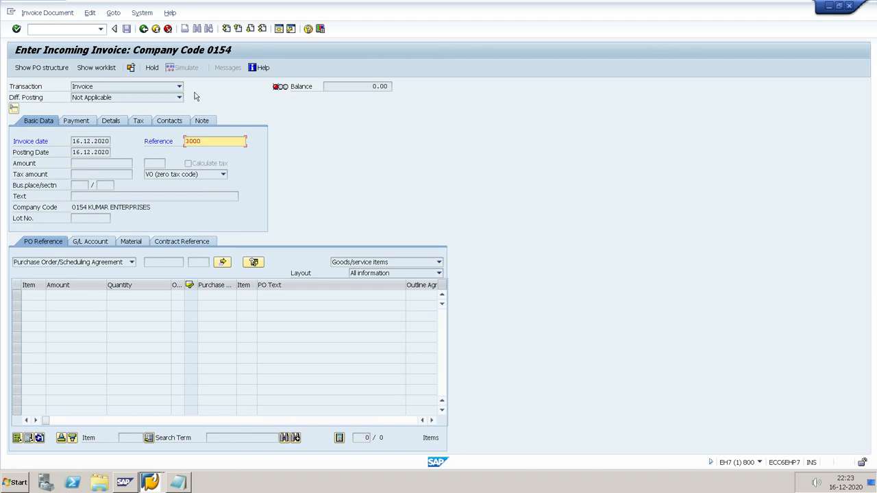
{"action": "left_click", "coordinate": [156, 30]}
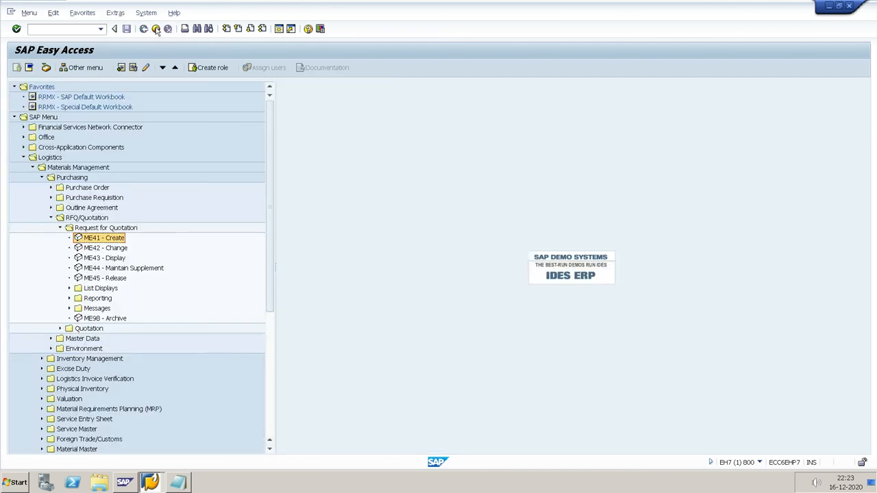
Start transaction ME23N and display the purchase order history of item 10, material 2867
{"action": "left_click", "coordinate": [60, 29]}
{"action": "type", "text": "ME23N"}
{"action": "key", "text": "Return"}
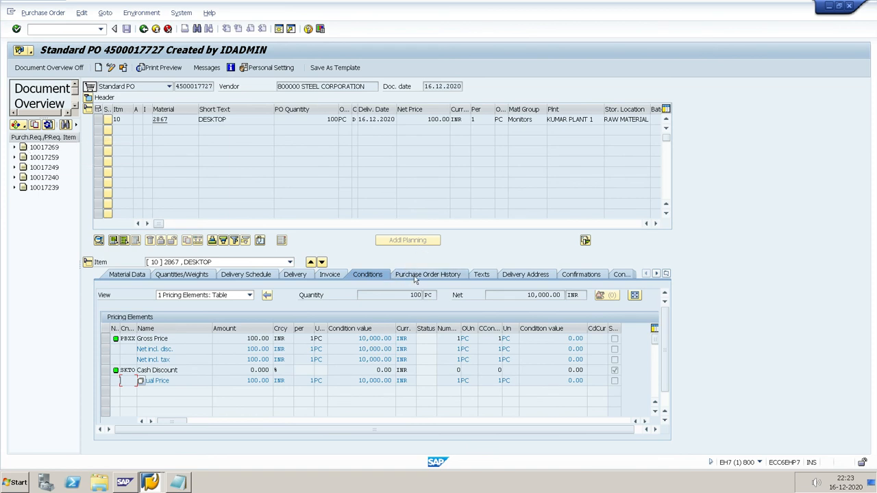
{"action": "left_click", "coordinate": [421, 276]}
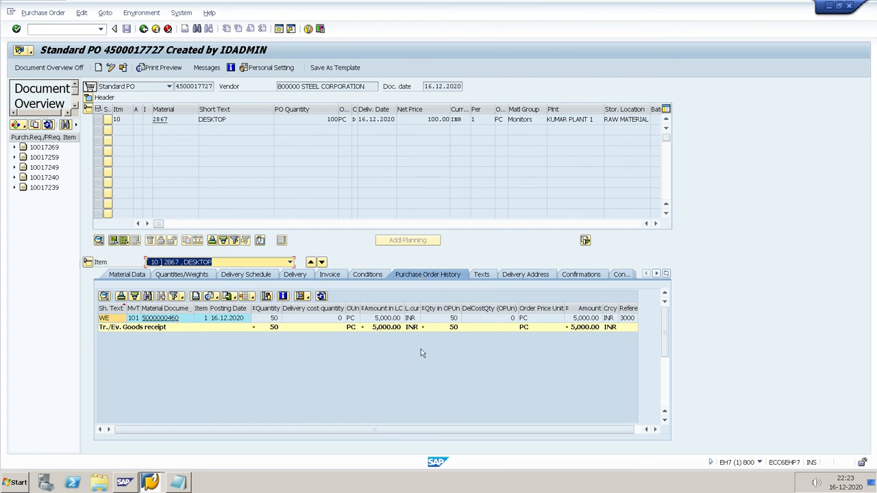
Open the goods receipt's material document from the purchase order history and review its general and vendor data
{"action": "left_click", "coordinate": [168, 319]}
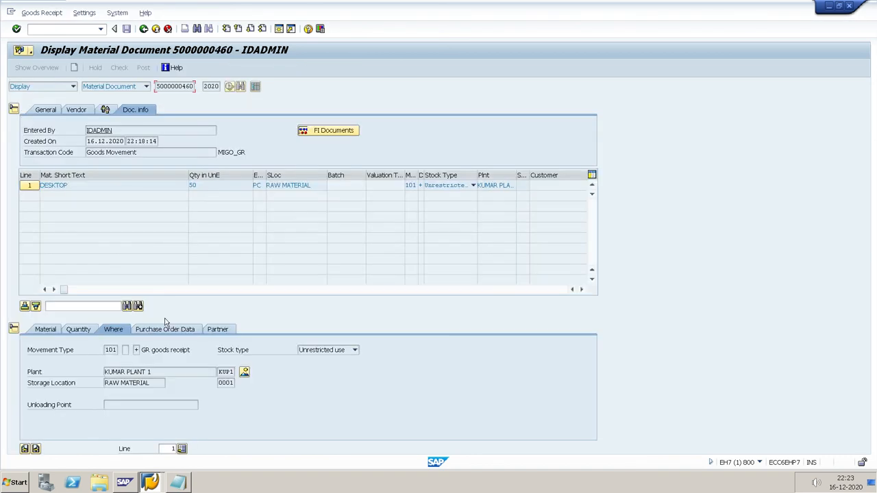
{"action": "left_click", "coordinate": [52, 111]}
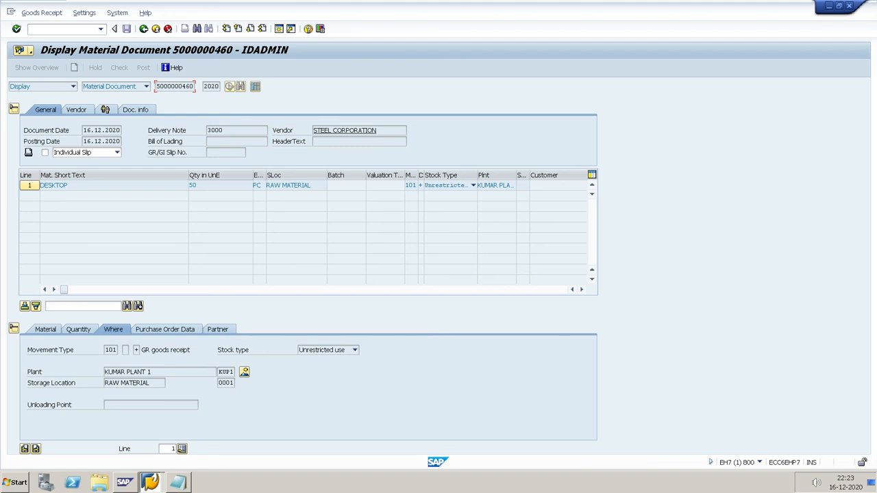
{"action": "left_click", "coordinate": [151, 384]}
{"action": "left_click", "coordinate": [82, 114]}
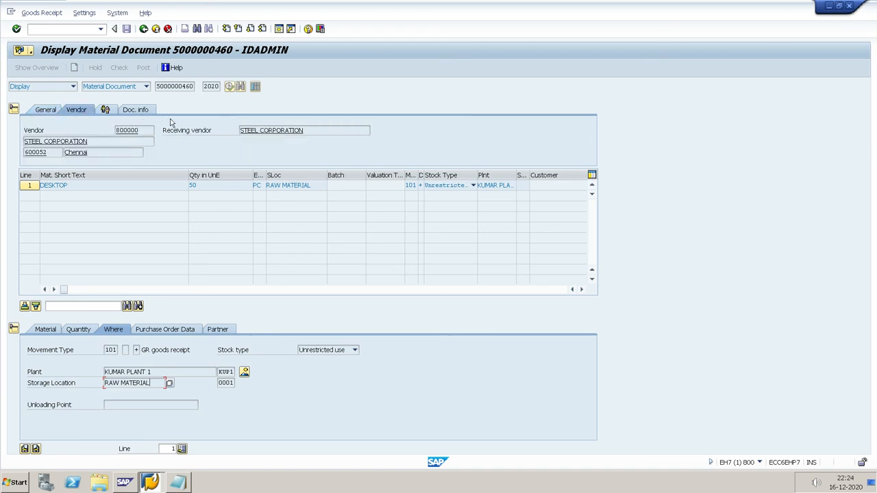
List the FI documents linked to the goods receipt, close the list and return to SAP Easy Access
{"action": "left_click", "coordinate": [135, 111]}
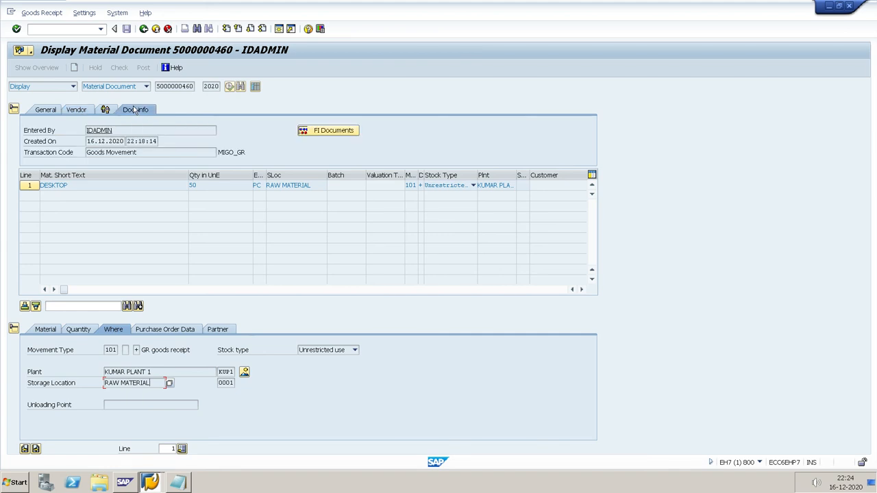
{"action": "left_click", "coordinate": [328, 131]}
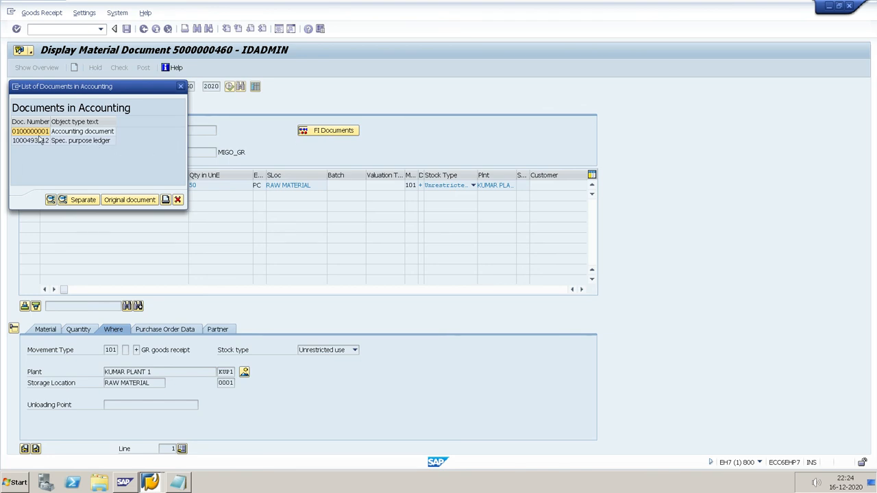
{"action": "left_click", "coordinate": [181, 87]}
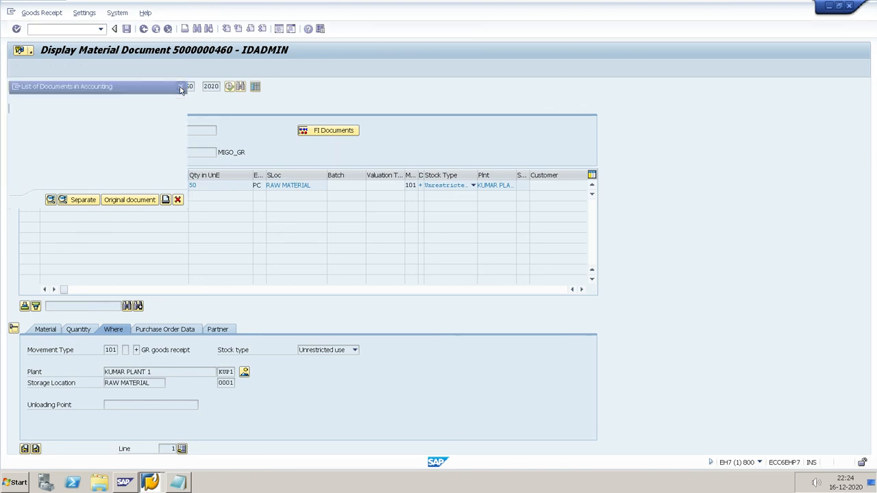
{"action": "left_click", "coordinate": [144, 29]}
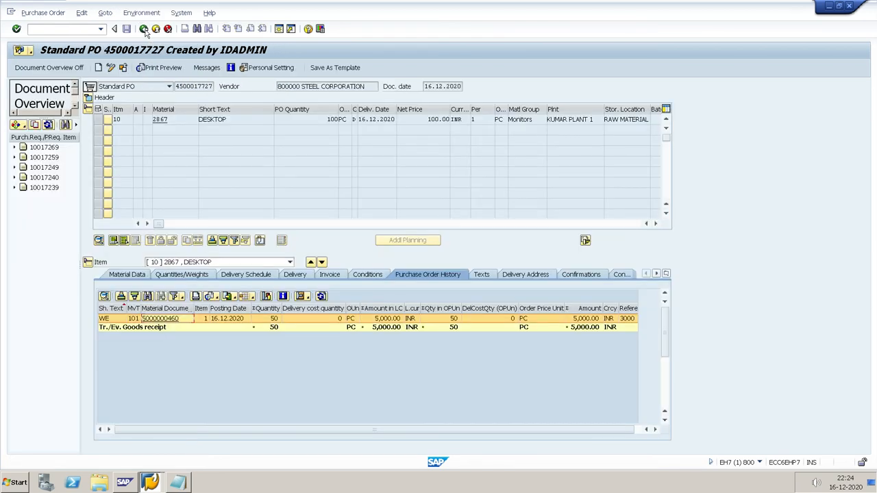
{"action": "left_click", "coordinate": [143, 29]}
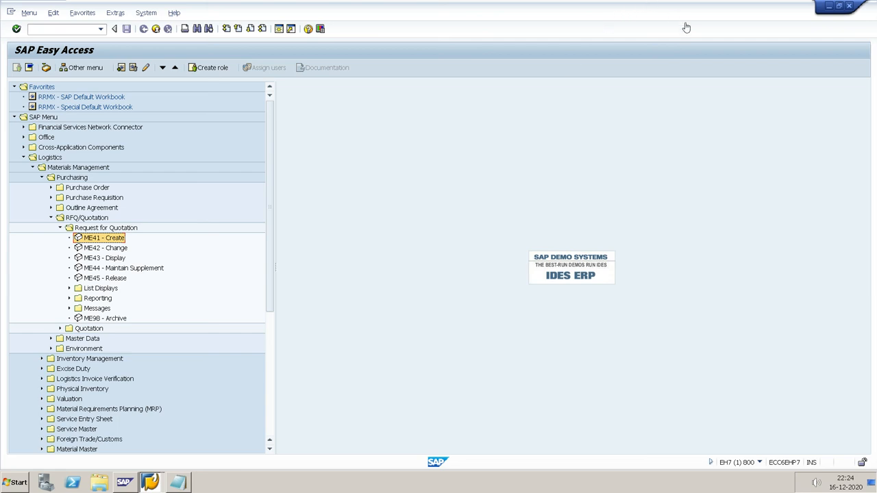
{"action": "mouse_move", "coordinate": [693, 4]}
{"action": "mouse_move", "coordinate": [807, 5]}
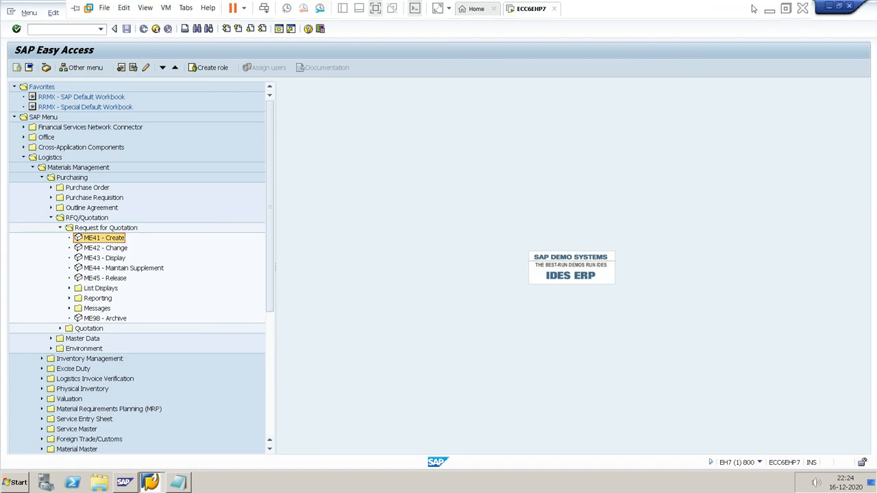